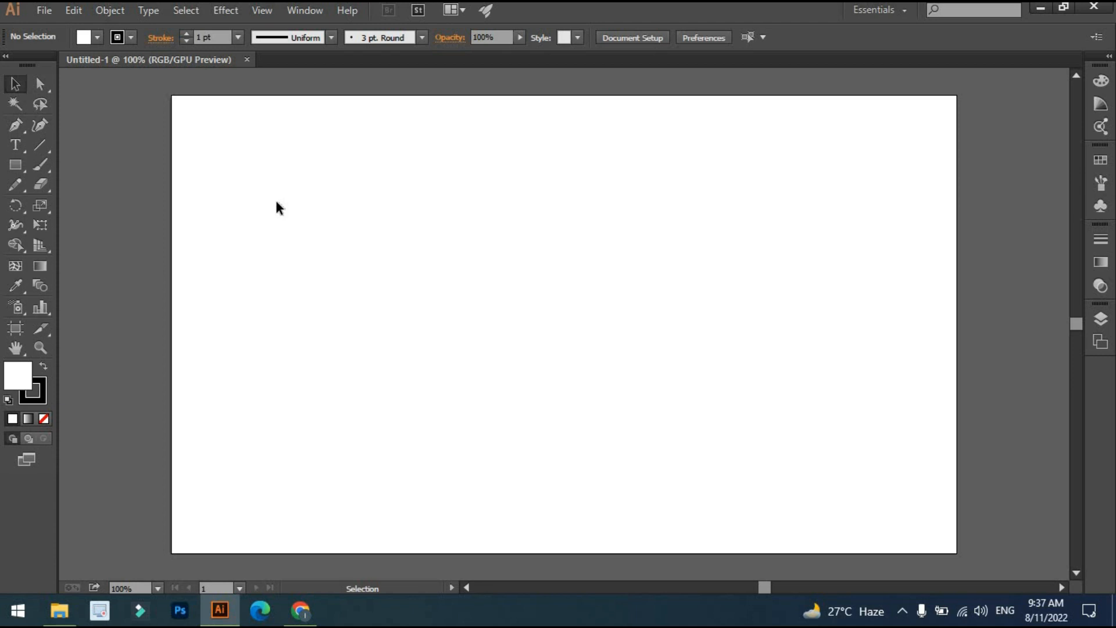
# Step: Draw a square about 288 px wide in the left half of the artboard with the Rectangle tool
pyautogui.click(16, 166)
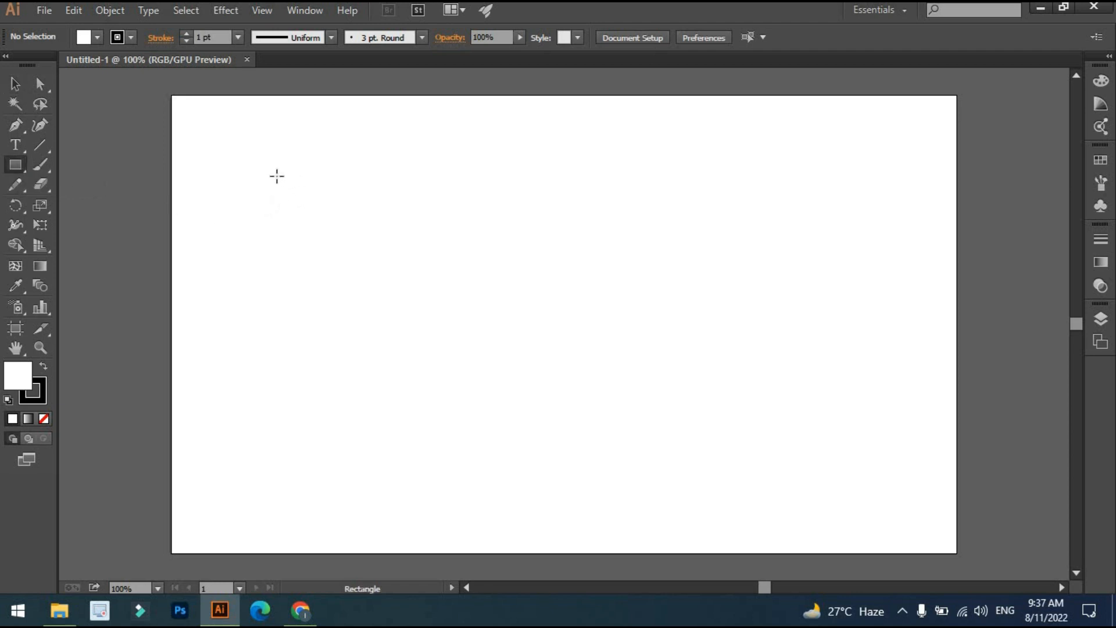
pyautogui.moveTo(278, 176); pyautogui.dragTo(490, 294)
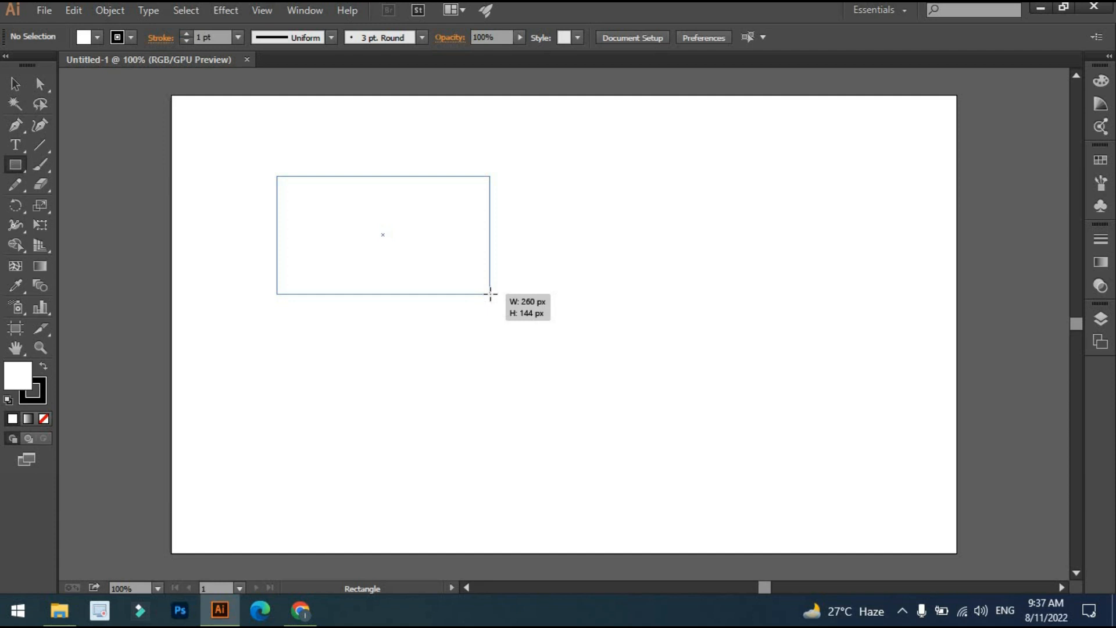
pyautogui.moveTo(490, 294); pyautogui.dragTo(490, 293)
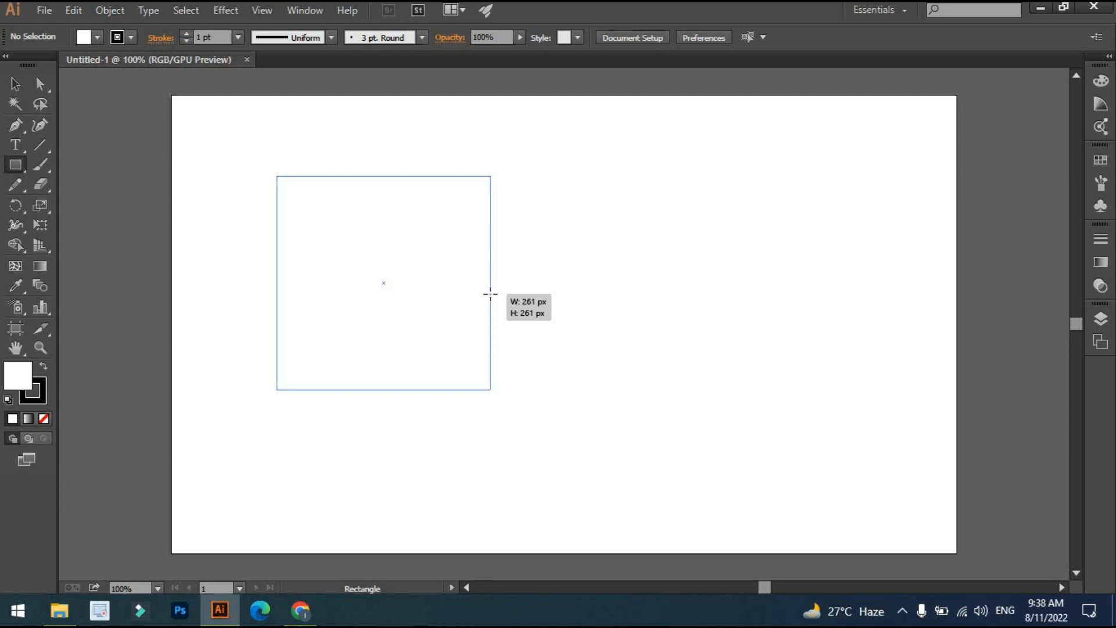
pyautogui.moveTo(490, 294); pyautogui.dragTo(514, 343)
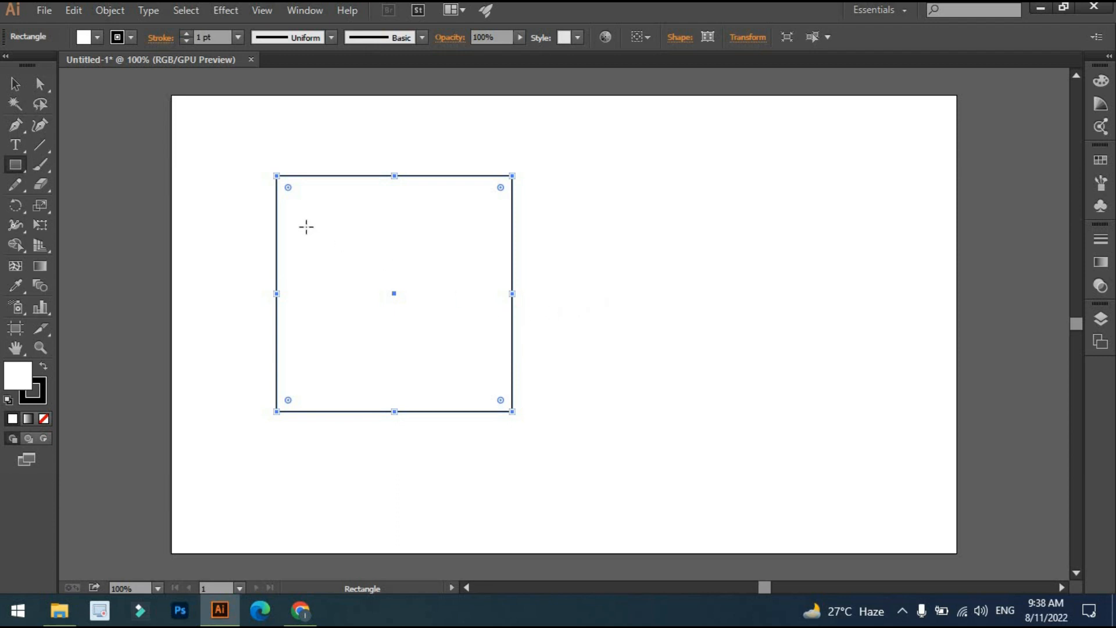
pyautogui.click(14, 86)
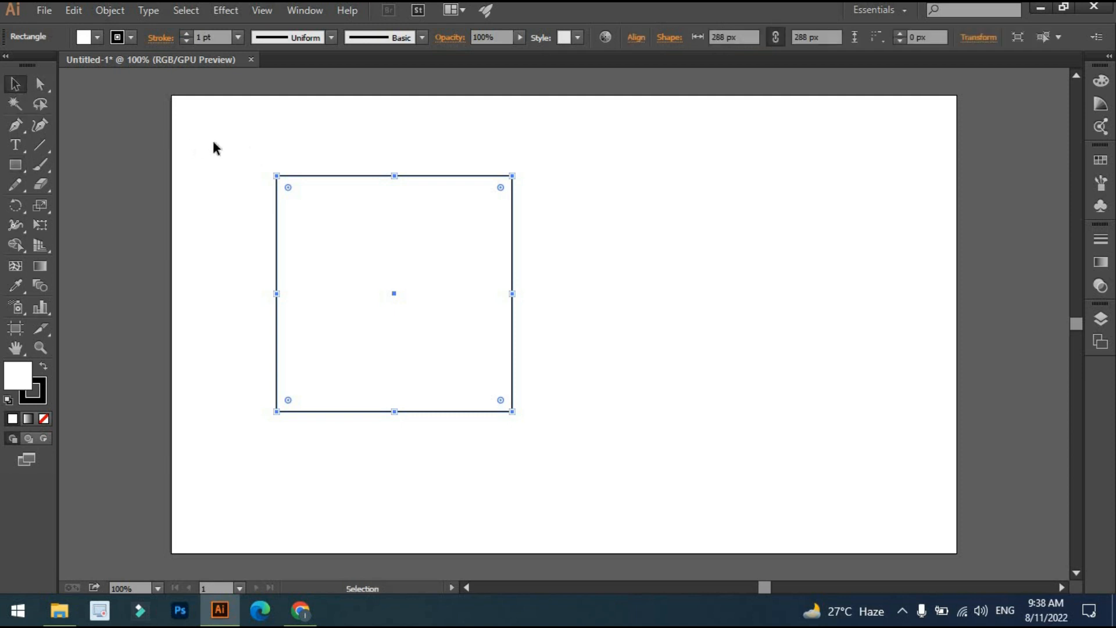
# Step: Fill the square with the RGB Green swatch and deselect it
pyautogui.click(235, 139)
pyautogui.click(324, 223)
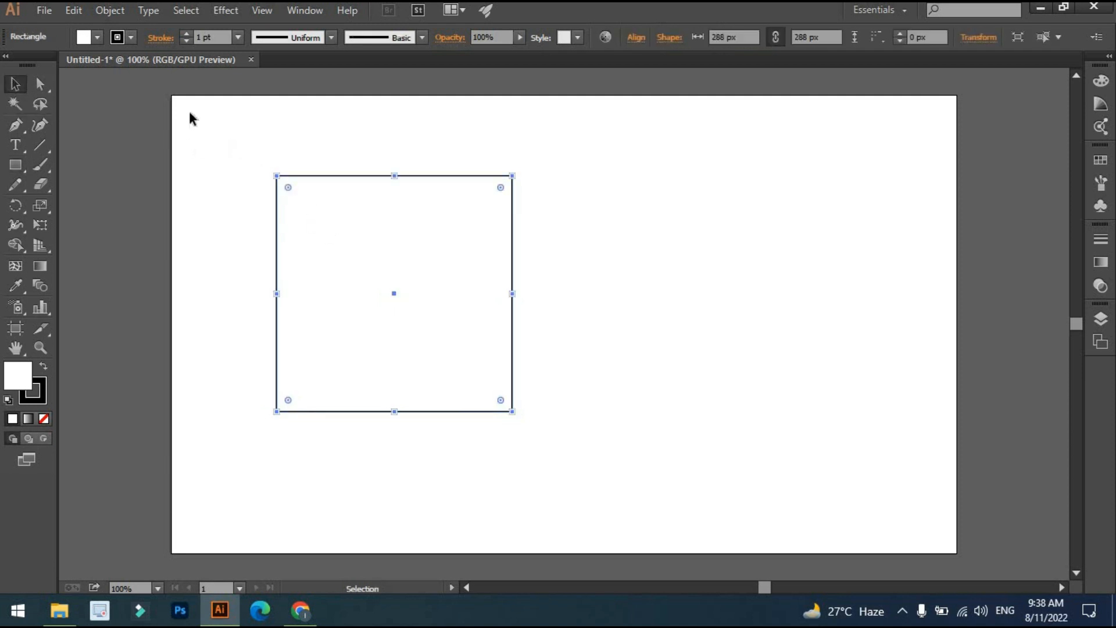
pyautogui.click(84, 37)
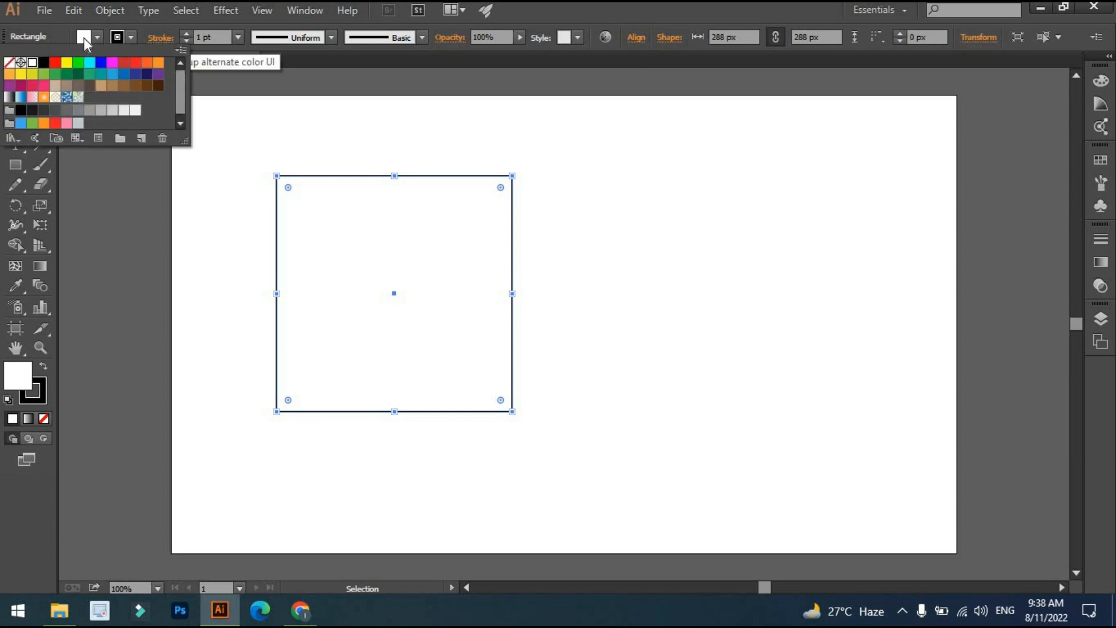
pyautogui.click(54, 63)
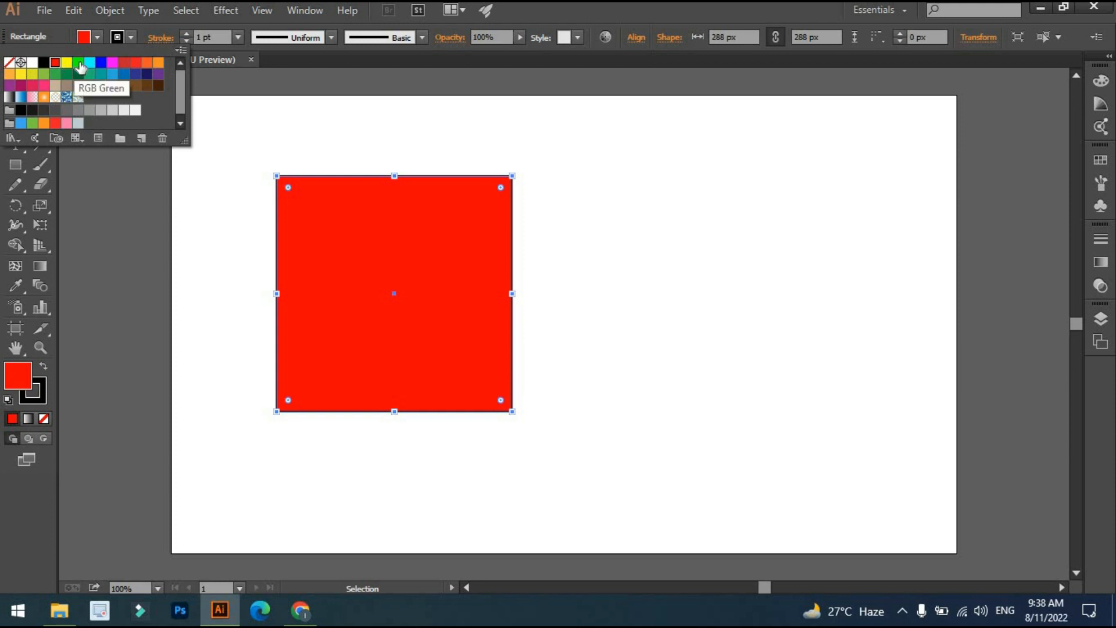
pyautogui.click(80, 63)
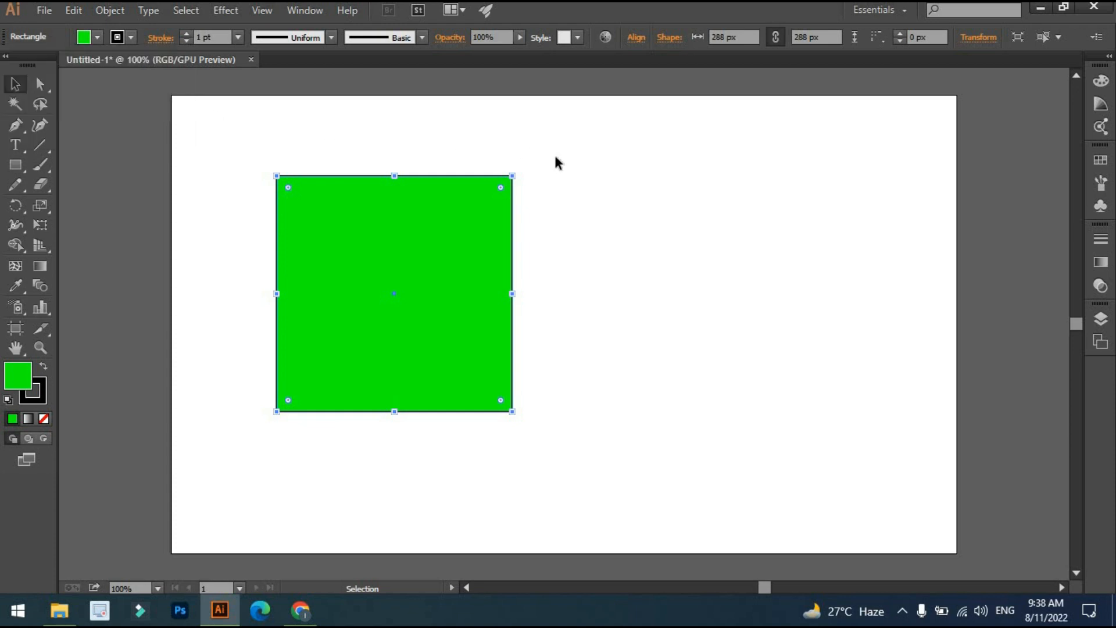
pyautogui.click(613, 261)
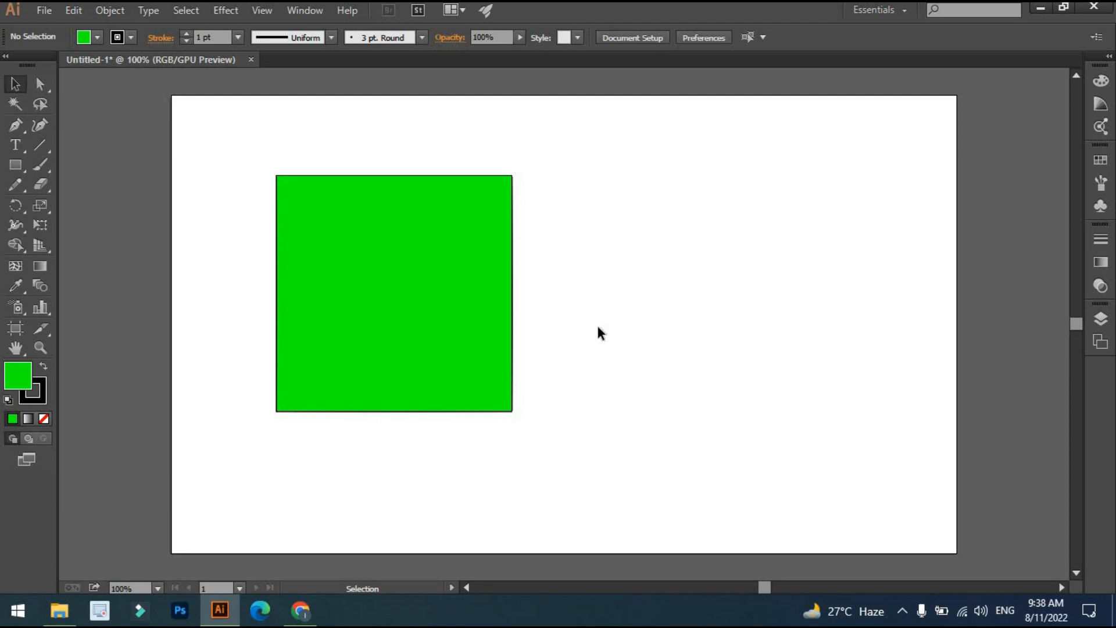
pyautogui.hotkey('ctrl', 'a')
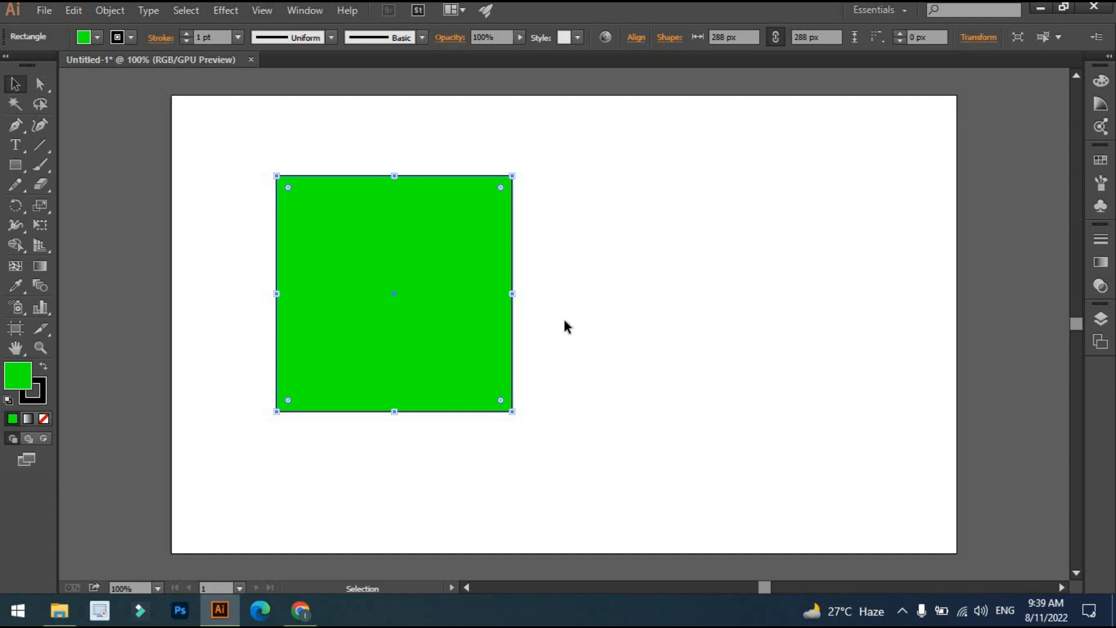
pyautogui.hotkey('ctrl', 'shift', 'a')
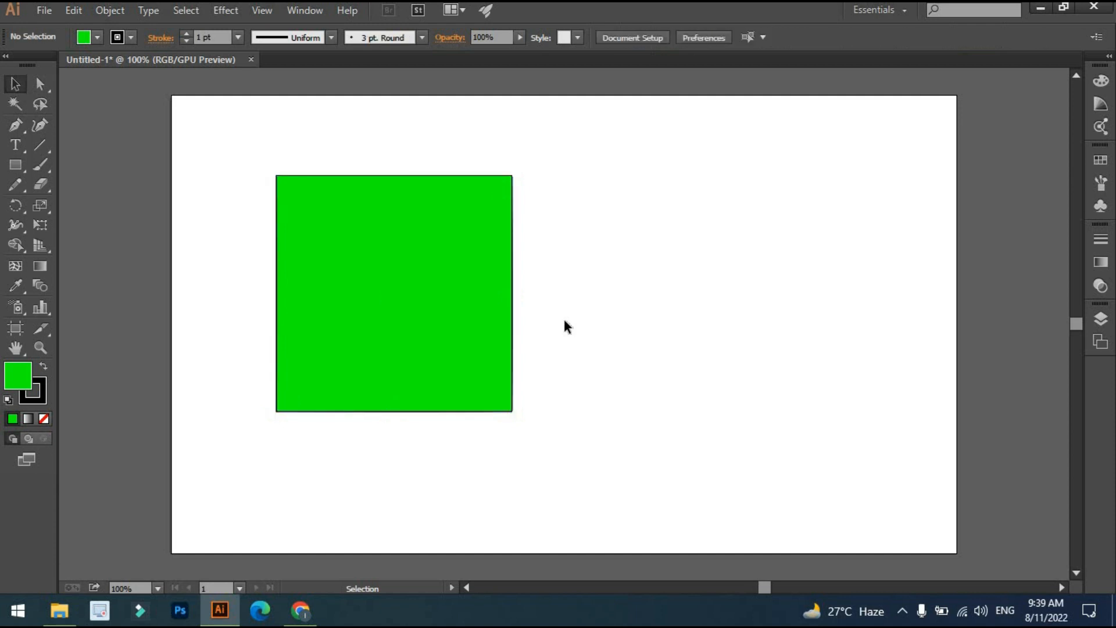
pyautogui.press('a')
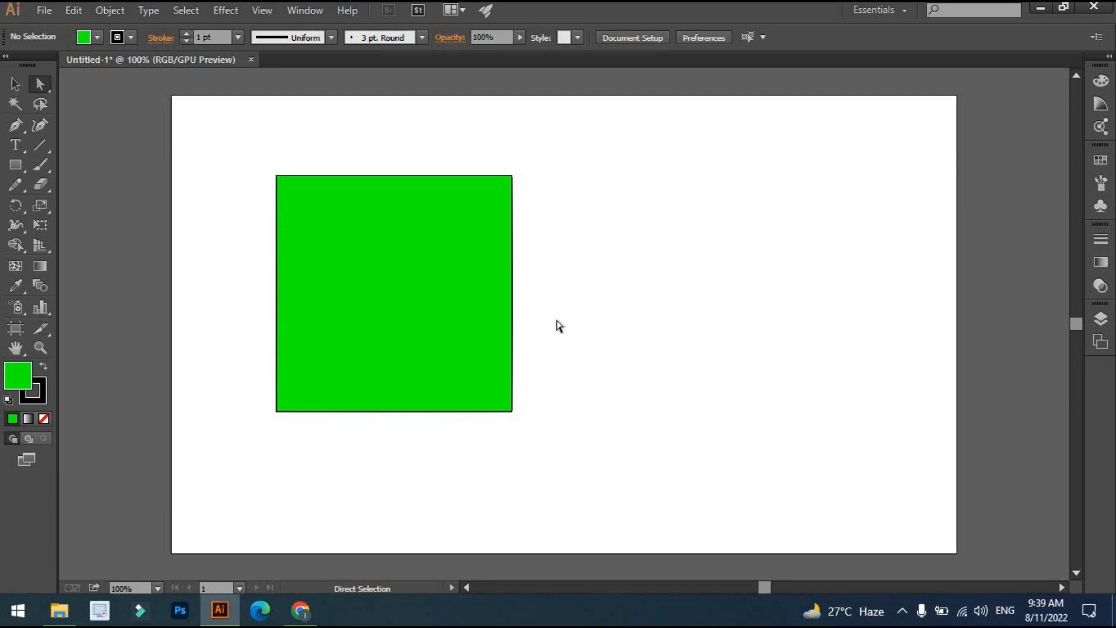
pyautogui.moveTo(557, 321); pyautogui.dragTo(448, 451)
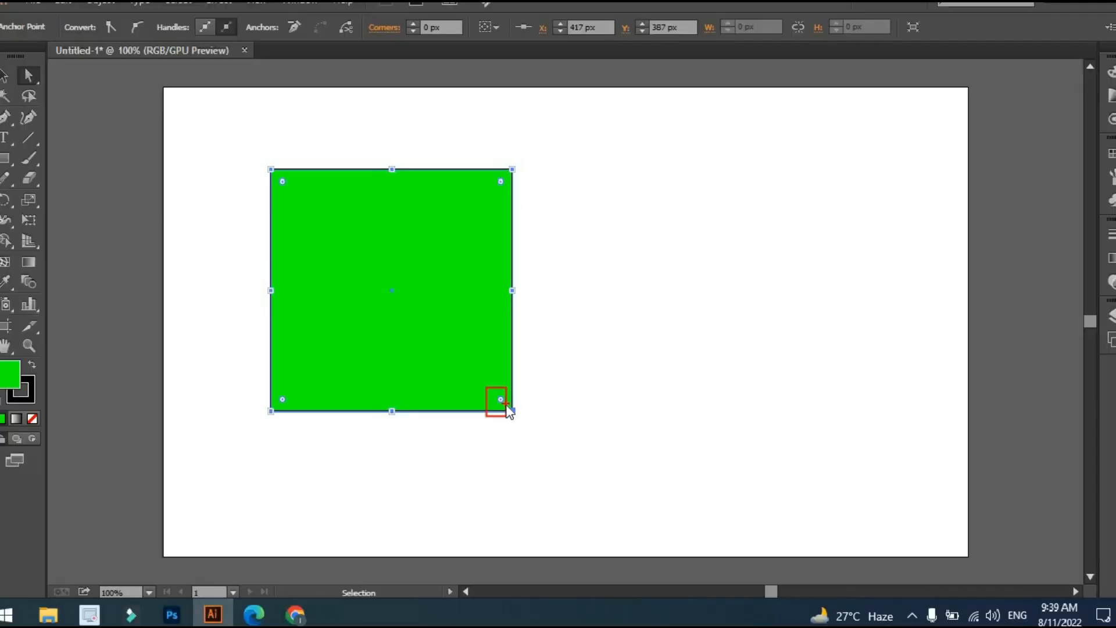
pyautogui.click(642, 330)
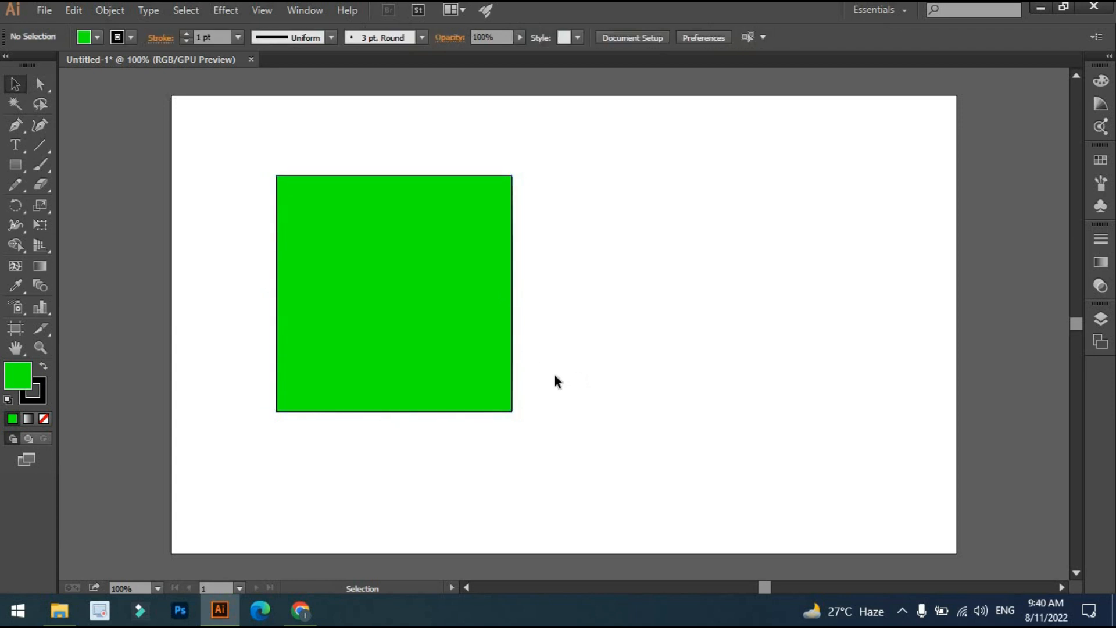
# Step: Round only the square's lower-right corner to a 288 px radius, and undo the rounding
pyautogui.press('a')
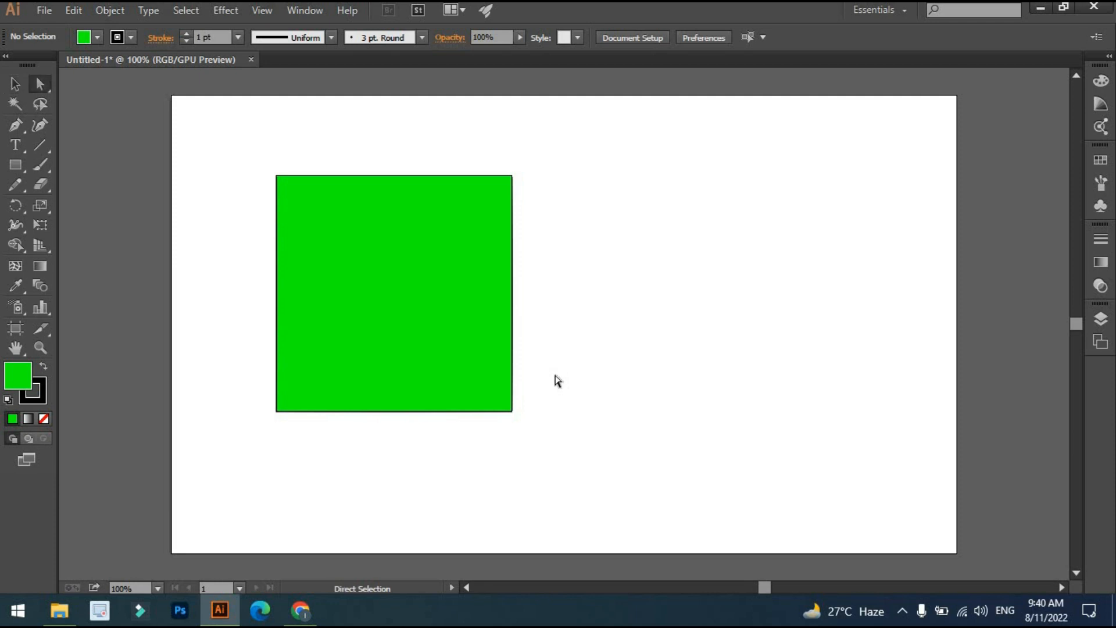
pyautogui.moveTo(548, 401); pyautogui.dragTo(481, 443)
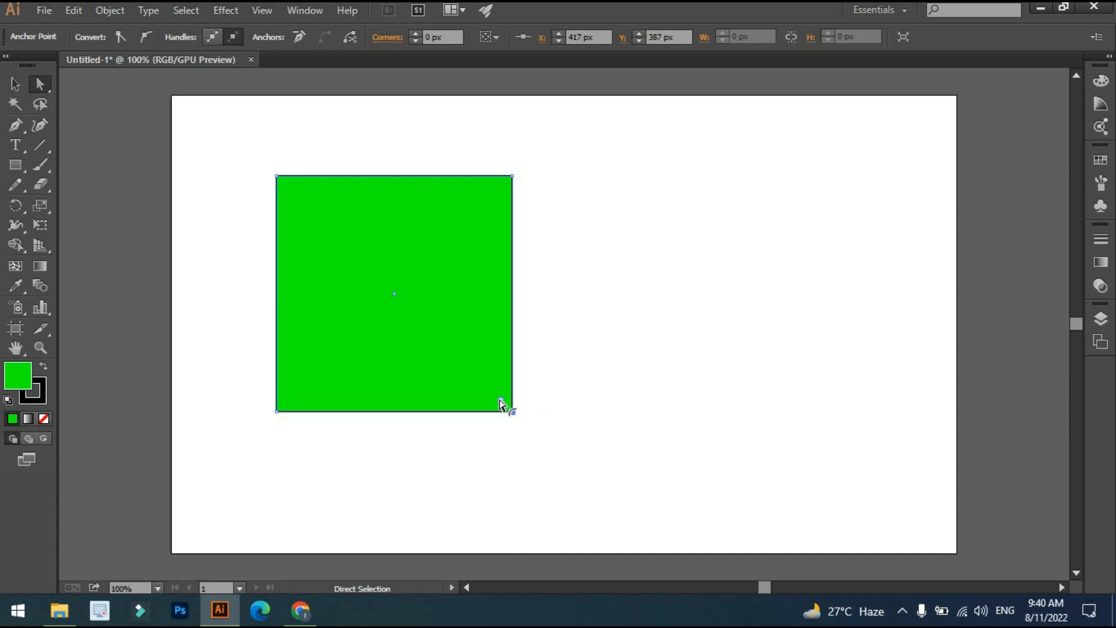
pyautogui.moveTo(501, 401); pyautogui.dragTo(261, 163)
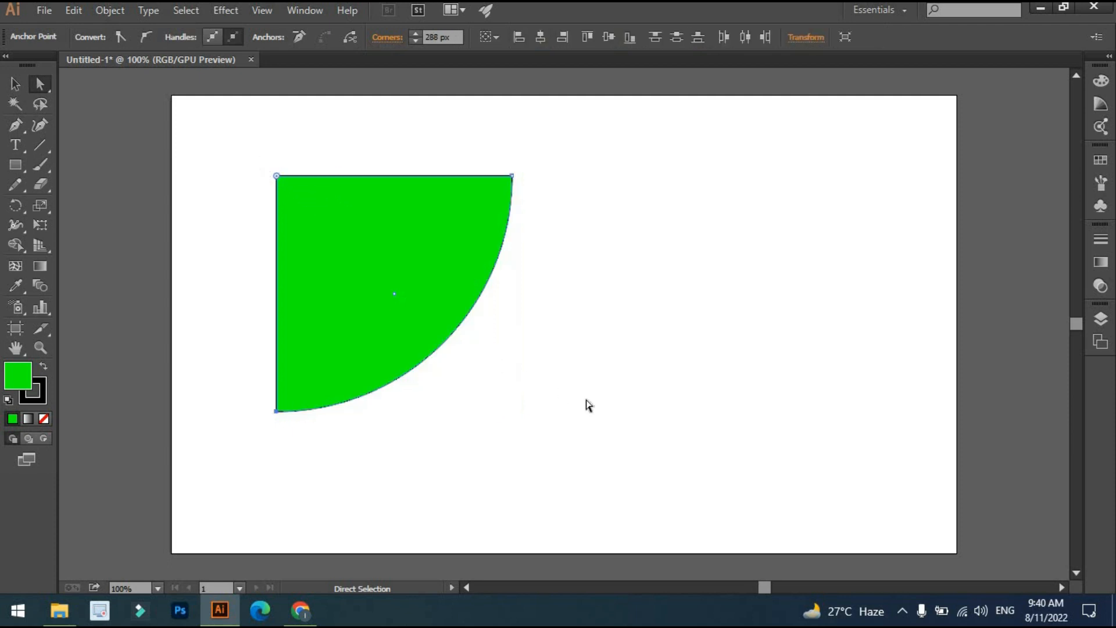
pyautogui.press('v')
pyautogui.click(623, 385)
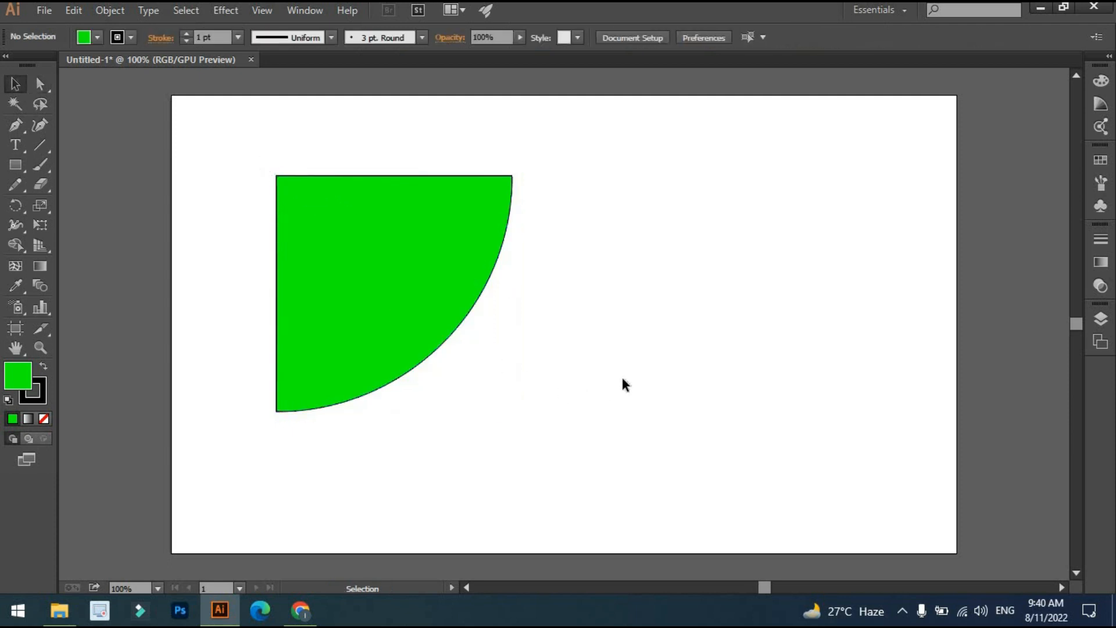
pyautogui.hotkey('ctrl', 'z')
pyautogui.click(620, 372)
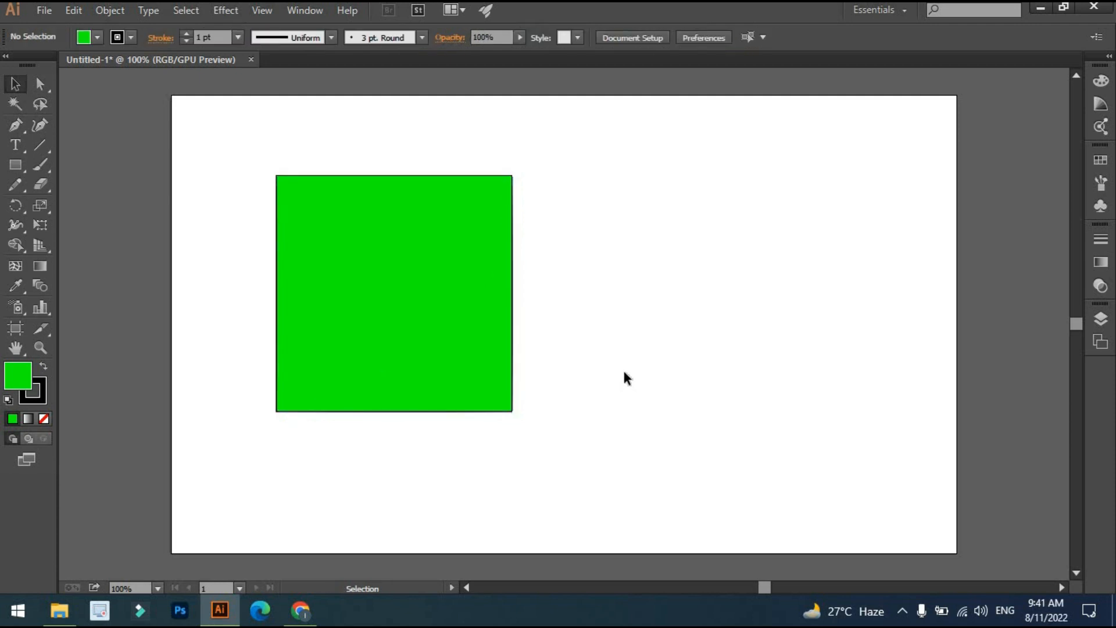
pyautogui.press('a')
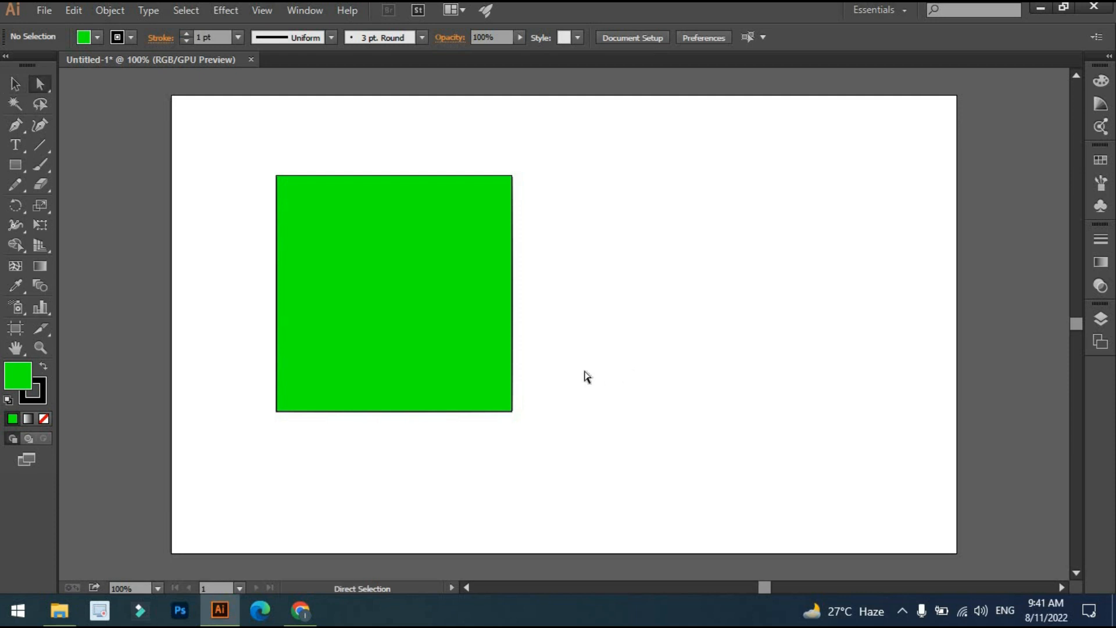
pyautogui.moveTo(574, 365); pyautogui.dragTo(461, 442)
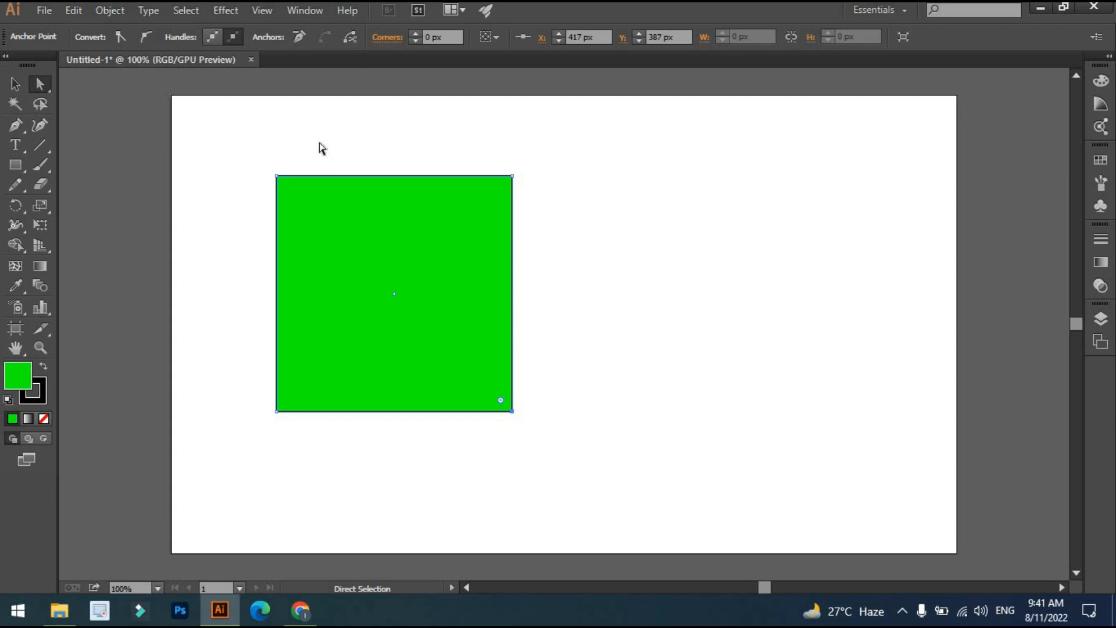
pyautogui.moveTo(318, 140); pyautogui.dragTo(247, 211)
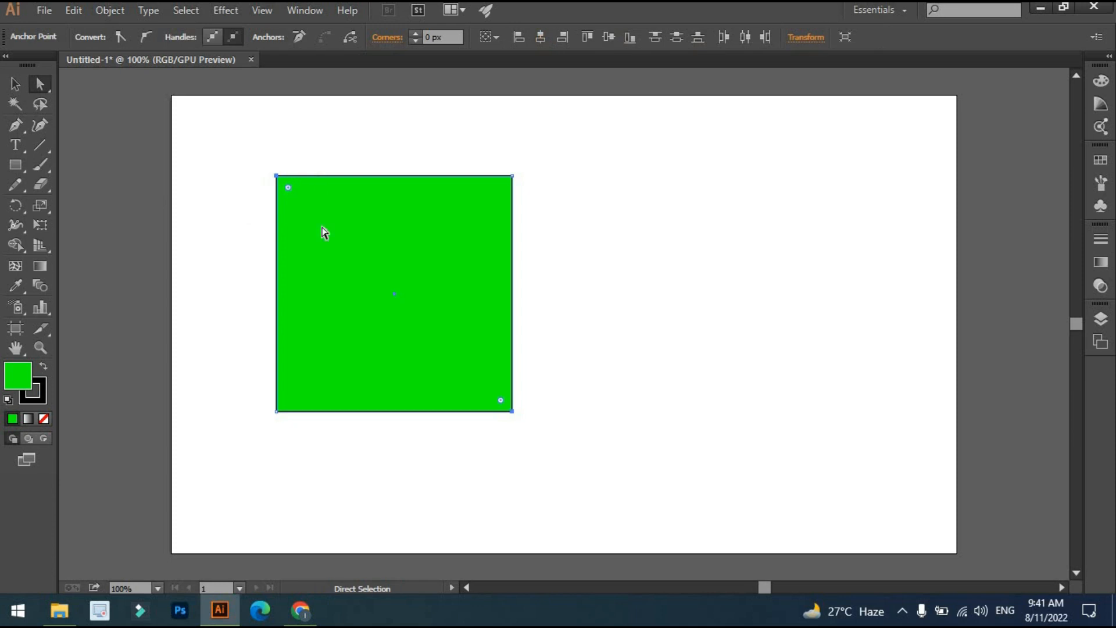
pyautogui.click(577, 284)
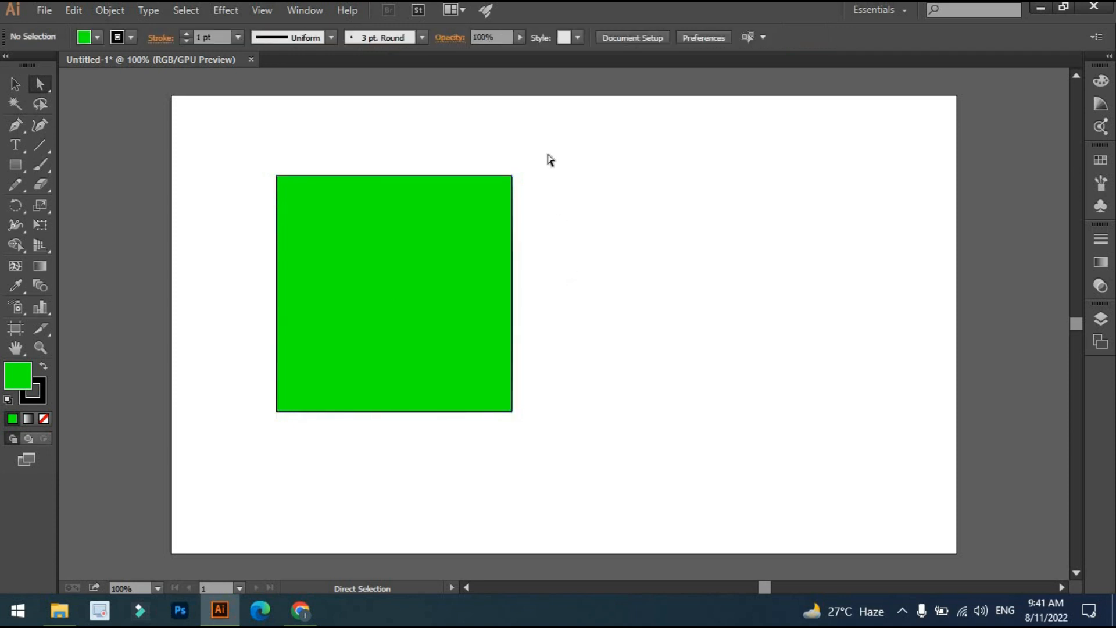
pyautogui.moveTo(548, 154); pyautogui.dragTo(506, 191)
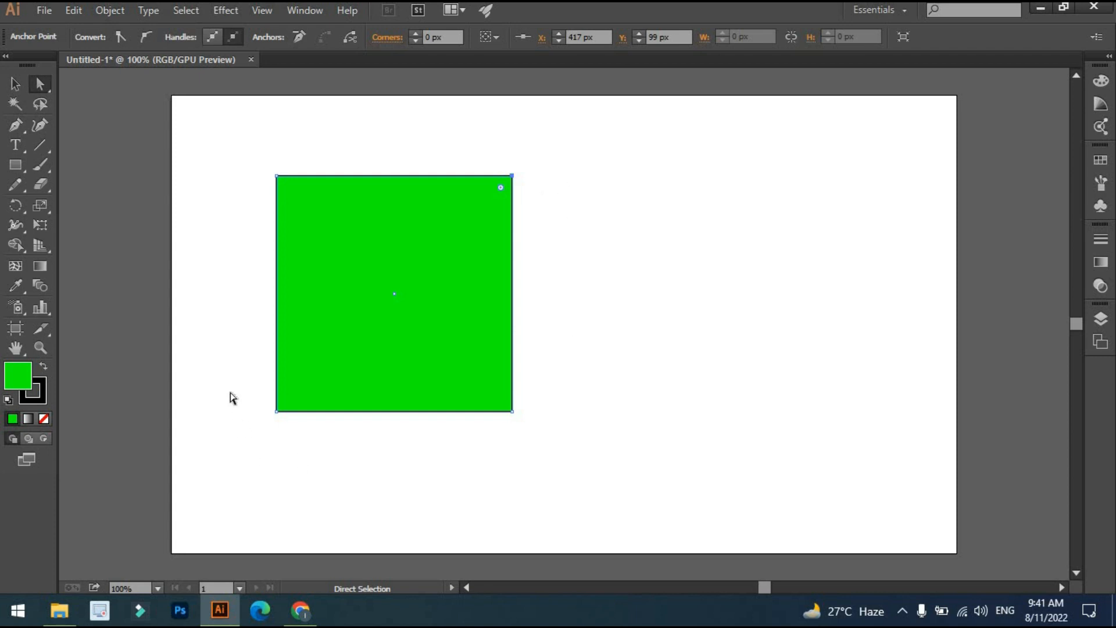
pyautogui.moveTo(225, 379)
pyautogui.mouseDown()
pyautogui.moveTo(250, 429)
pyautogui.moveTo(313, 474)
pyautogui.mouseUp()
pyautogui.moveTo(537, 165); pyautogui.dragTo(465, 214)
pyautogui.click(564, 202)
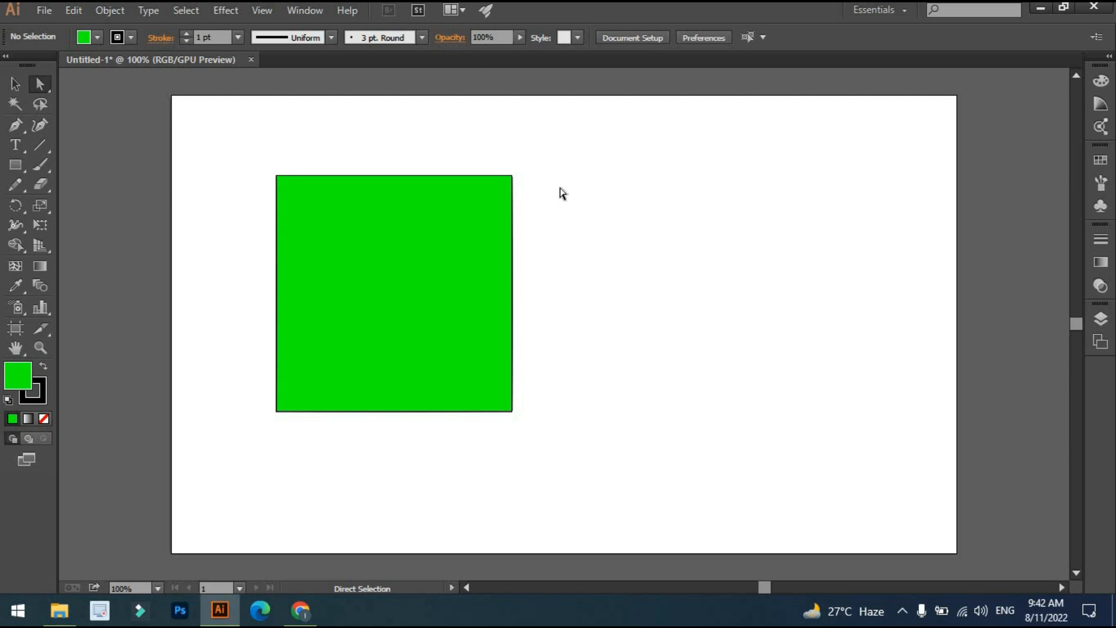
# Step: Round the square's upper-right and lower-left corners together to a 288 px radius, forming a leaf shape
pyautogui.moveTo(543, 145); pyautogui.dragTo(481, 218)
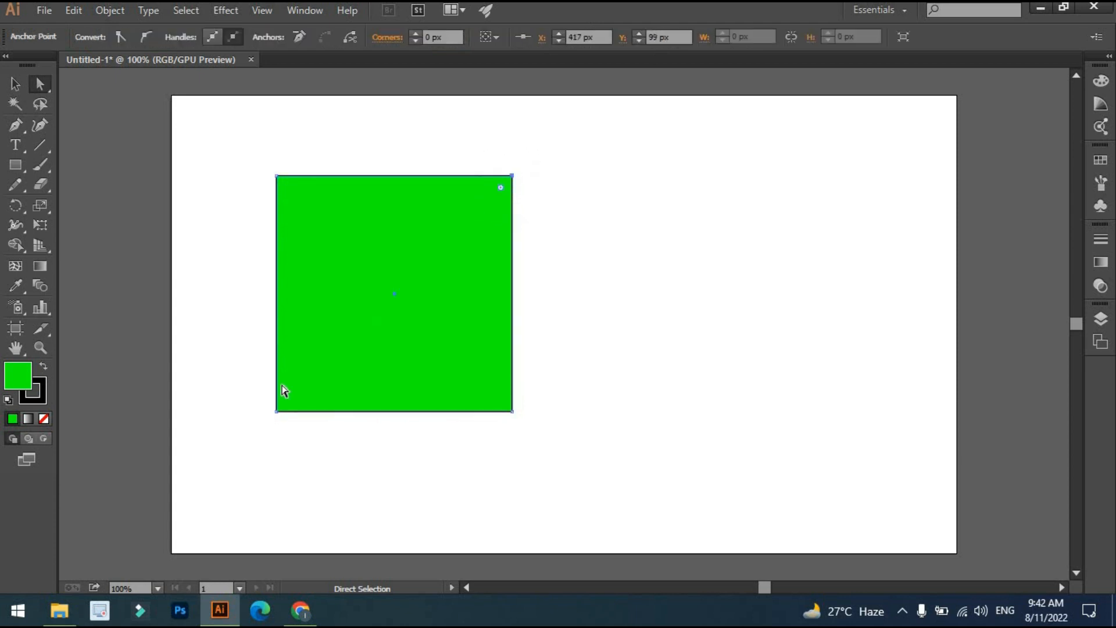
pyautogui.moveTo(233, 365); pyautogui.dragTo(318, 471)
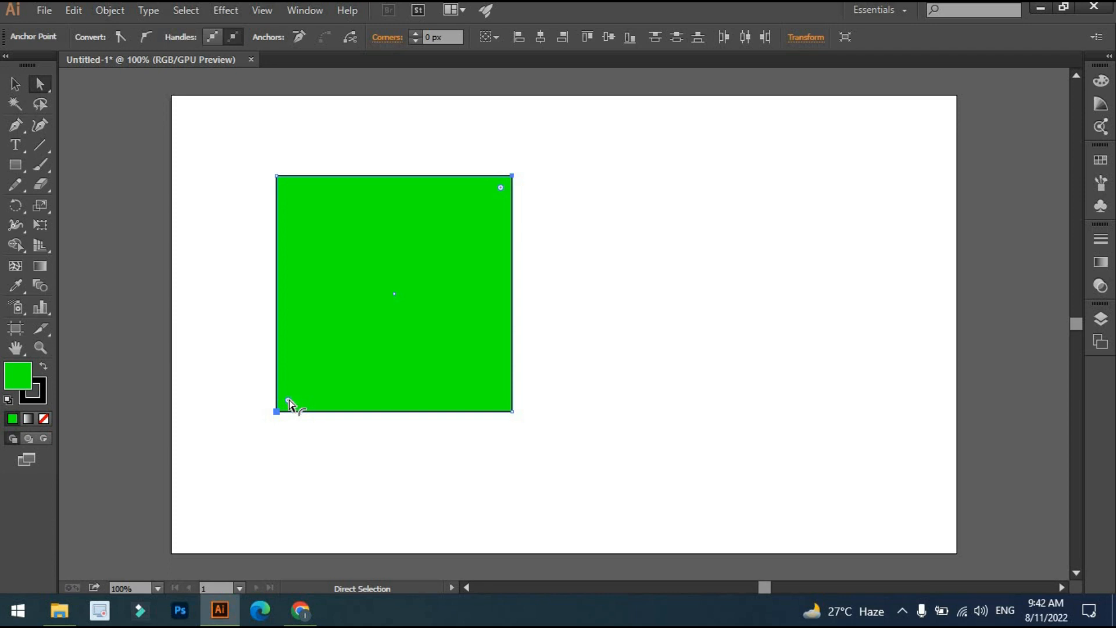
pyautogui.moveTo(288, 401); pyautogui.dragTo(368, 315)
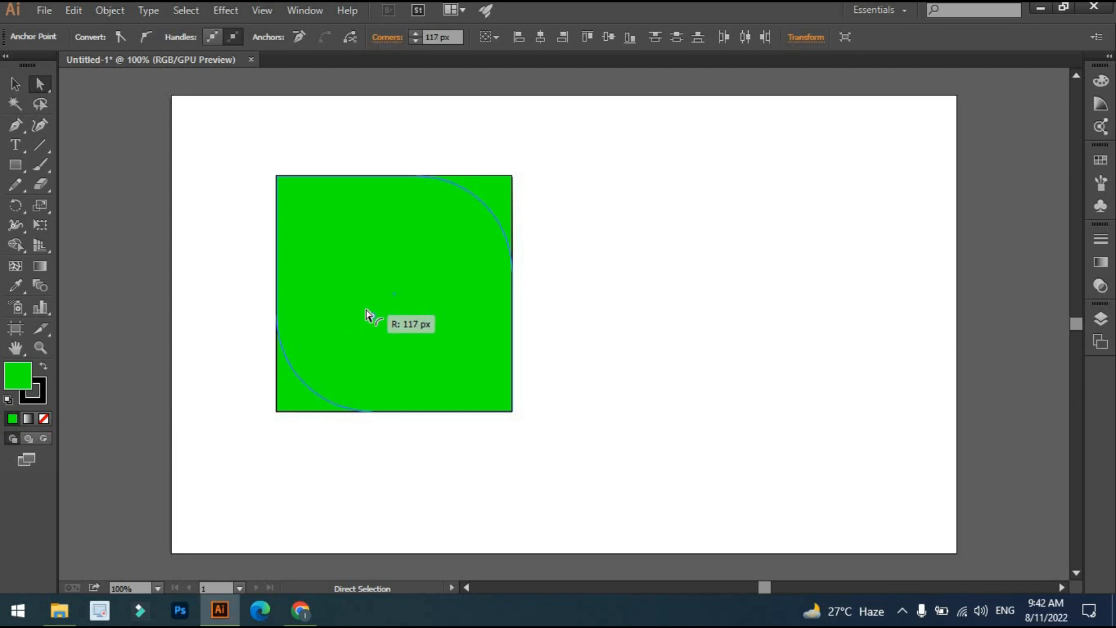
pyautogui.moveTo(368, 315); pyautogui.dragTo(476, 243)
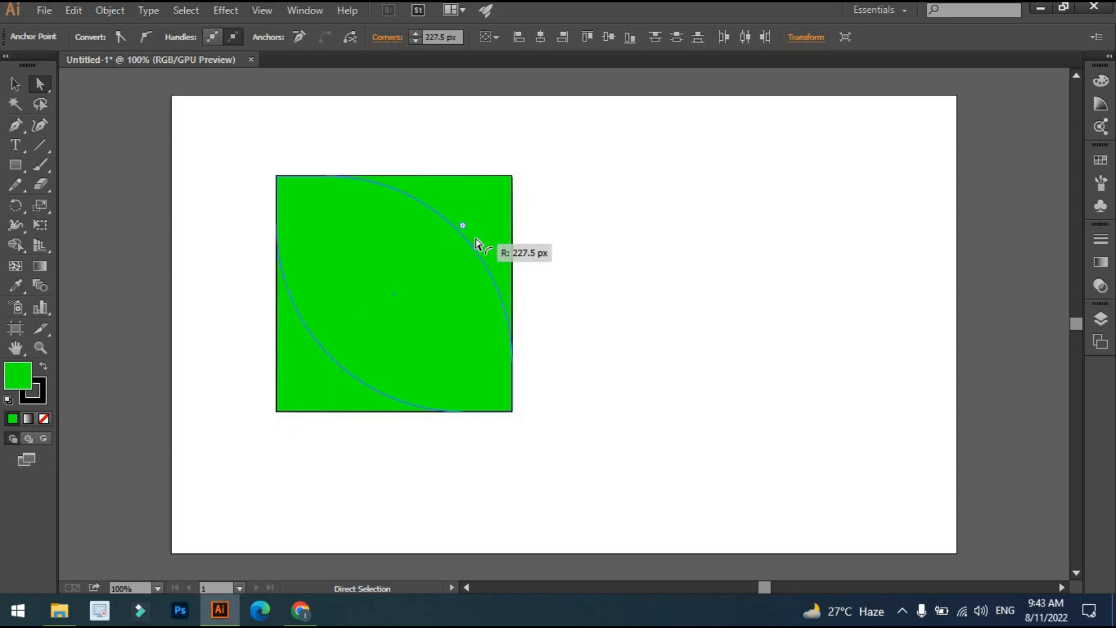
pyautogui.moveTo(476, 243); pyautogui.dragTo(546, 177)
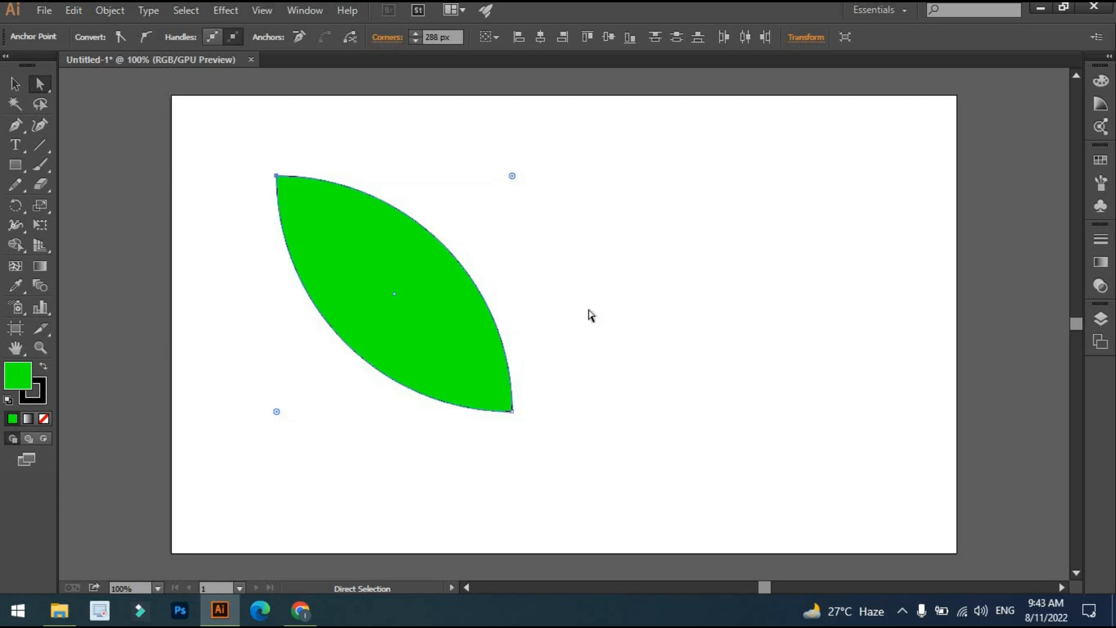
# Step: Move the whole leaf shape to the right half of the artboard and deselect it
pyautogui.press('v')
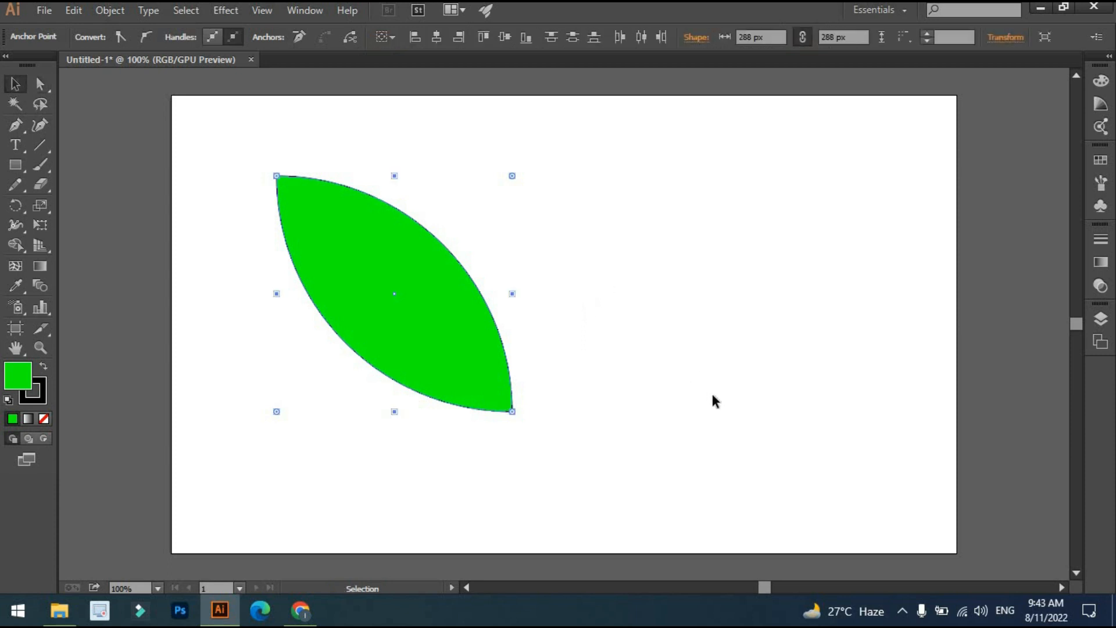
pyautogui.click(651, 343)
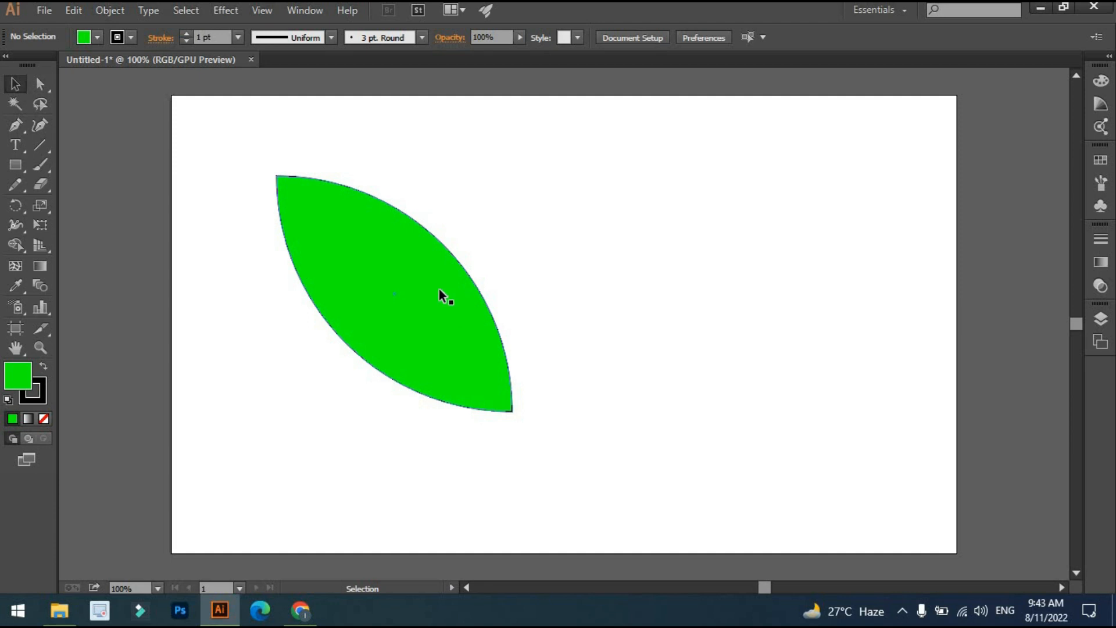
pyautogui.moveTo(428, 284); pyautogui.dragTo(833, 297)
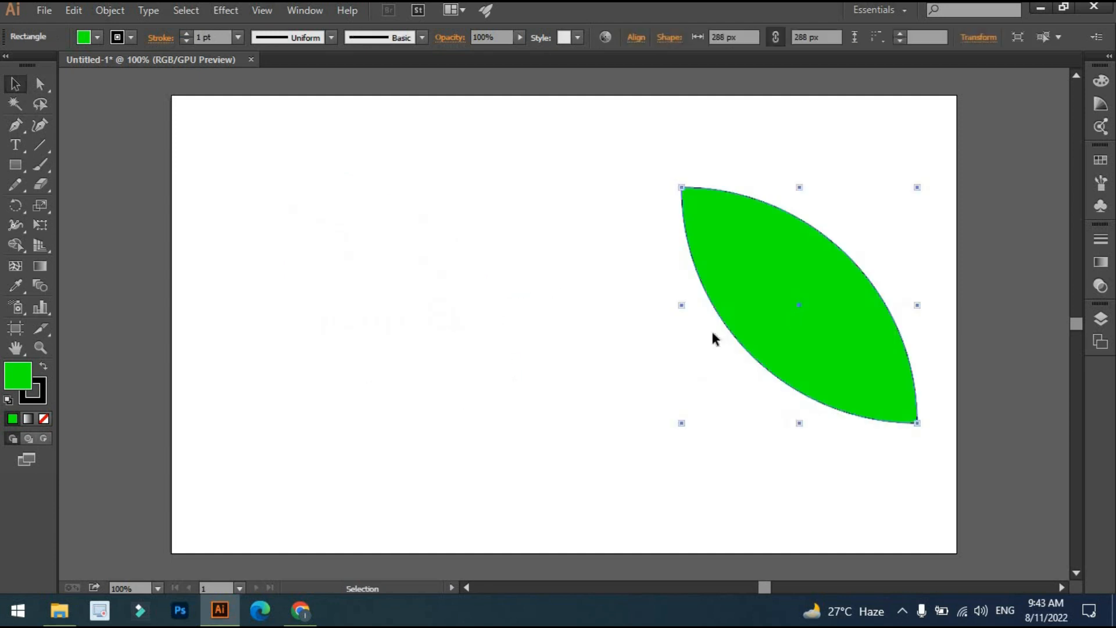
pyautogui.click(621, 336)
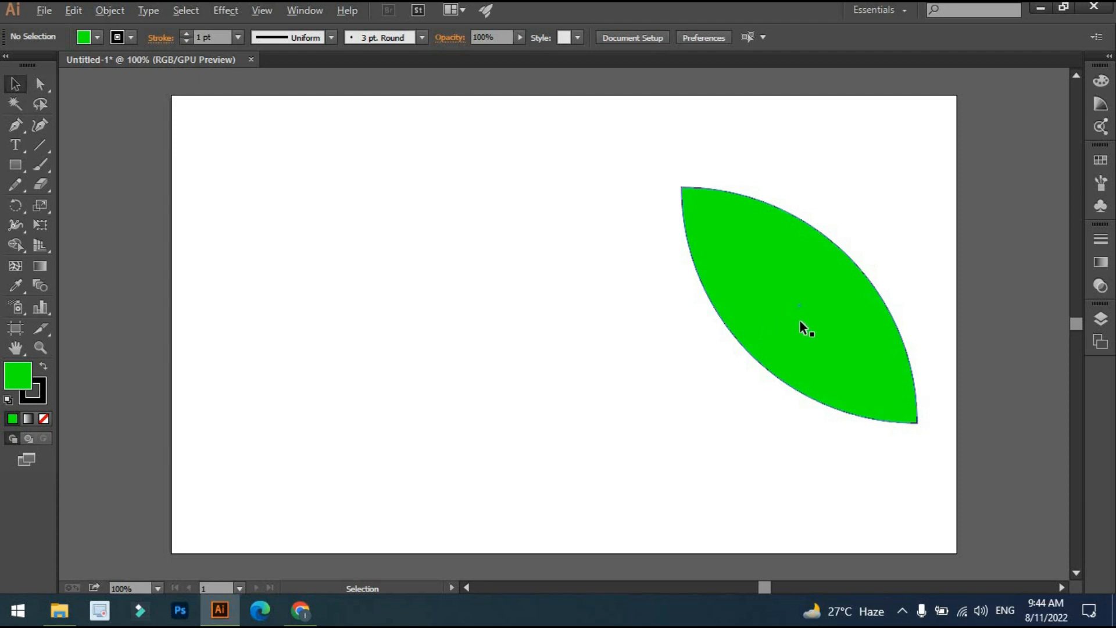
# Step: Duplicate the green leaf onto the left half of the artboard and deselect the copy
pyautogui.moveTo(800, 321); pyautogui.dragTo(732, 330)
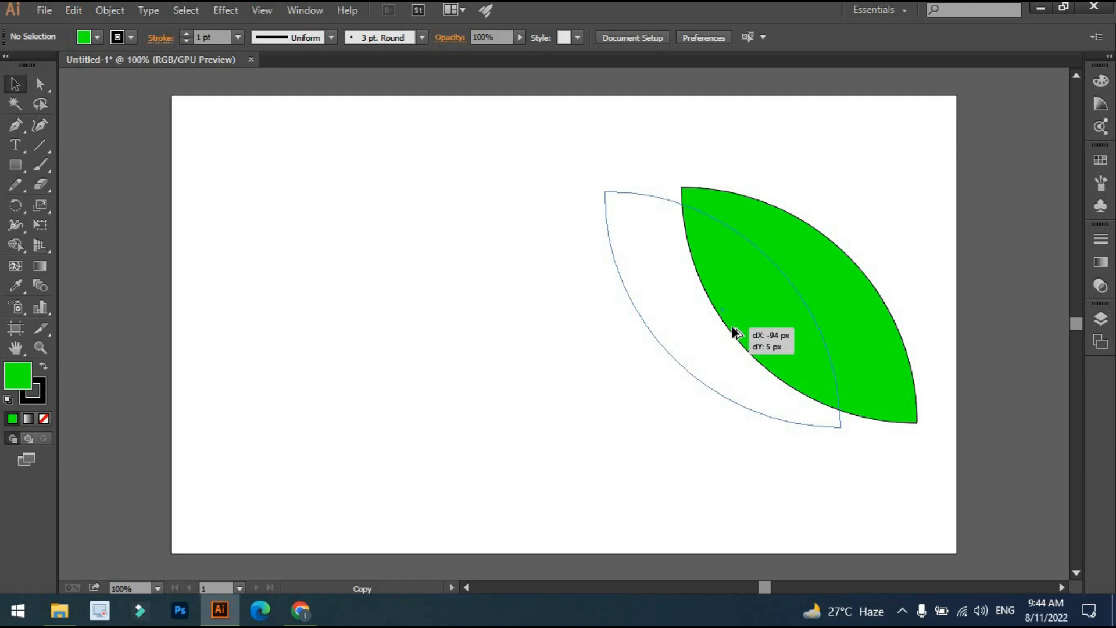
pyautogui.moveTo(733, 330); pyautogui.dragTo(403, 329)
pyautogui.click(591, 357)
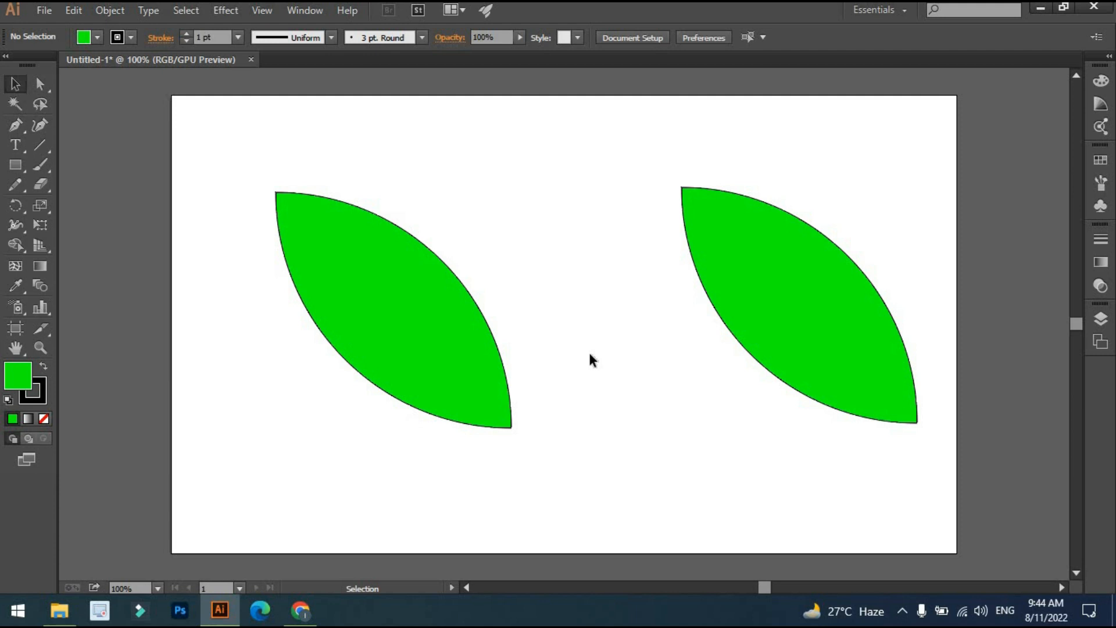
# Step: Undo the duplication of the leaf, and redo it to restore the left copy
pyautogui.click(466, 339)
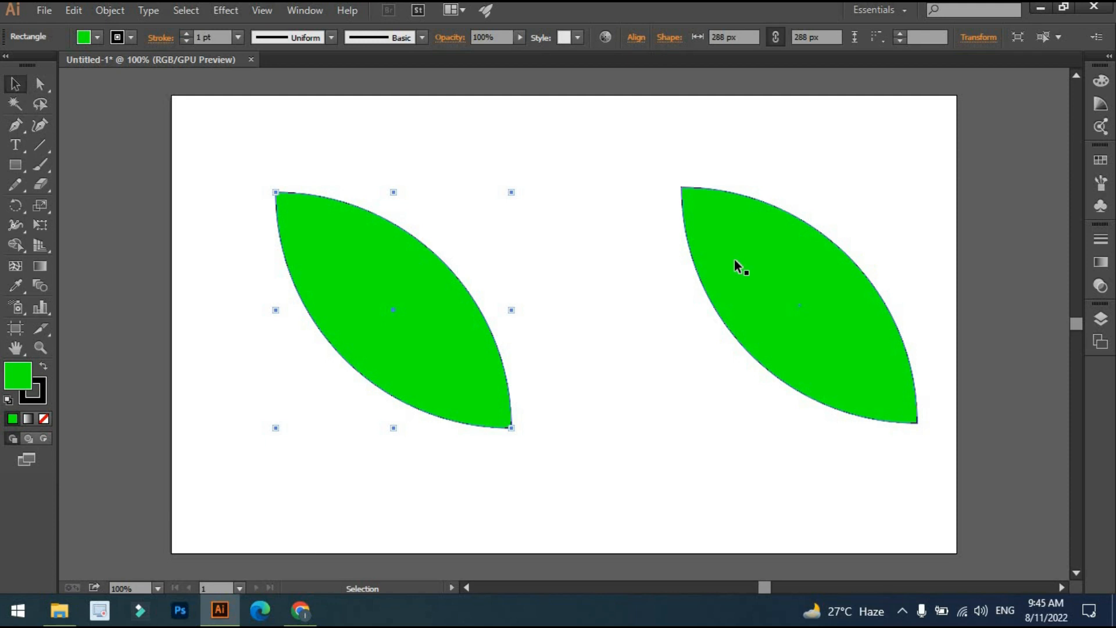
pyautogui.click(587, 320)
pyautogui.click(424, 303)
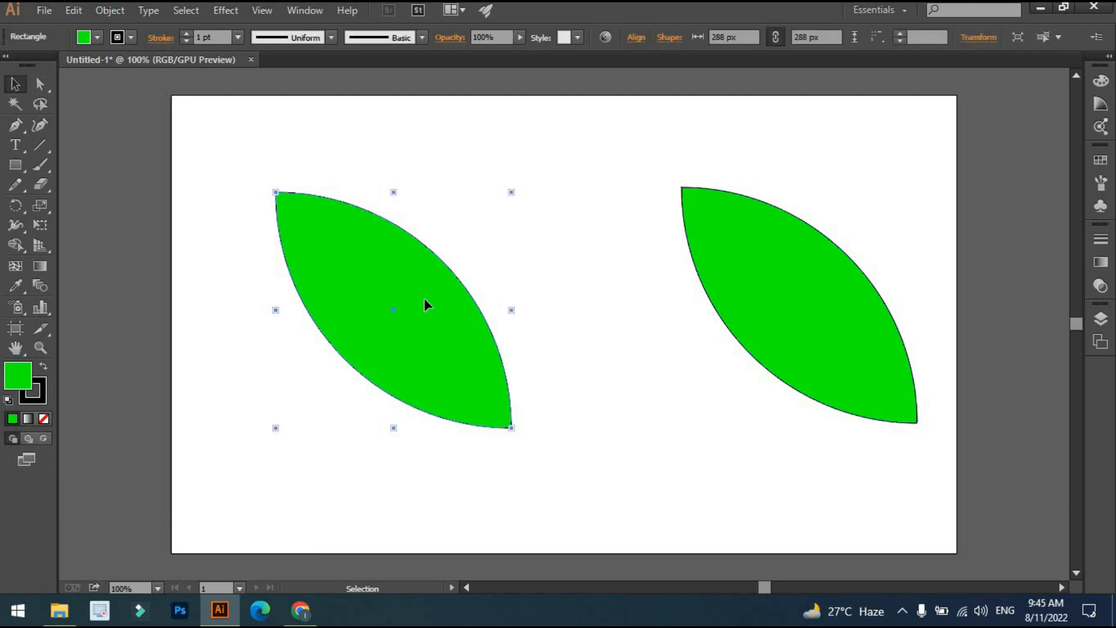
pyautogui.rightClick(425, 303)
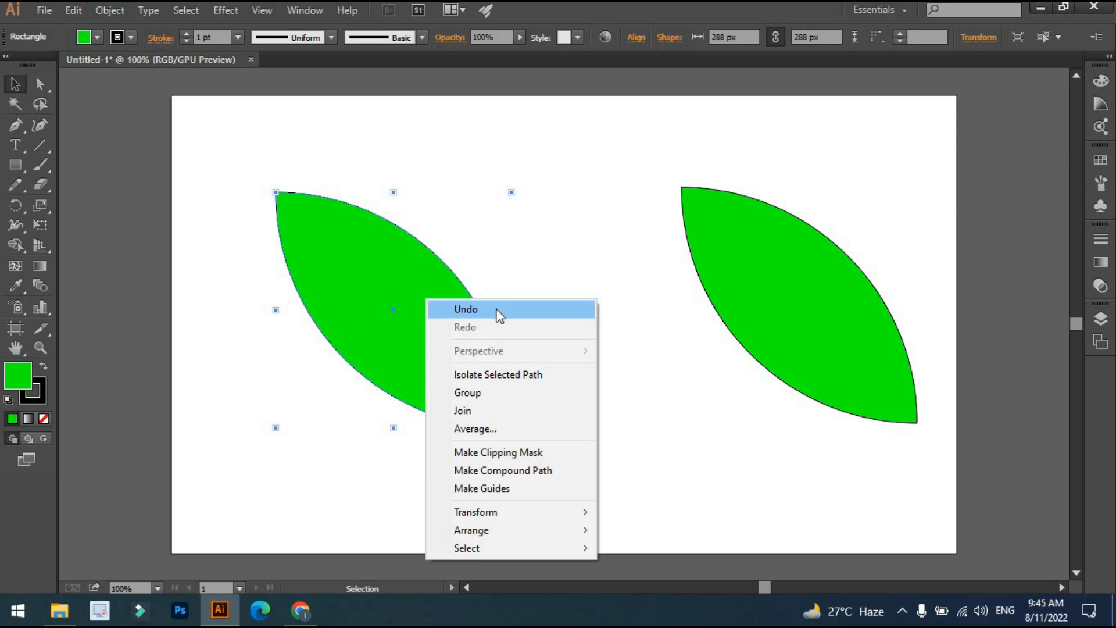
pyautogui.click(498, 313)
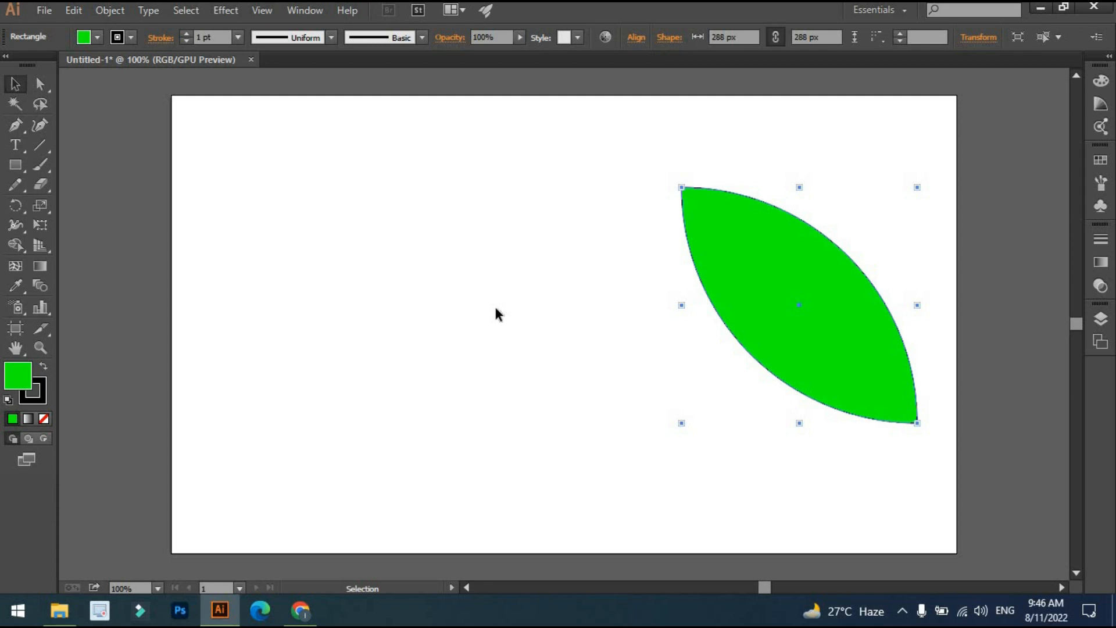
pyautogui.rightClick(439, 247)
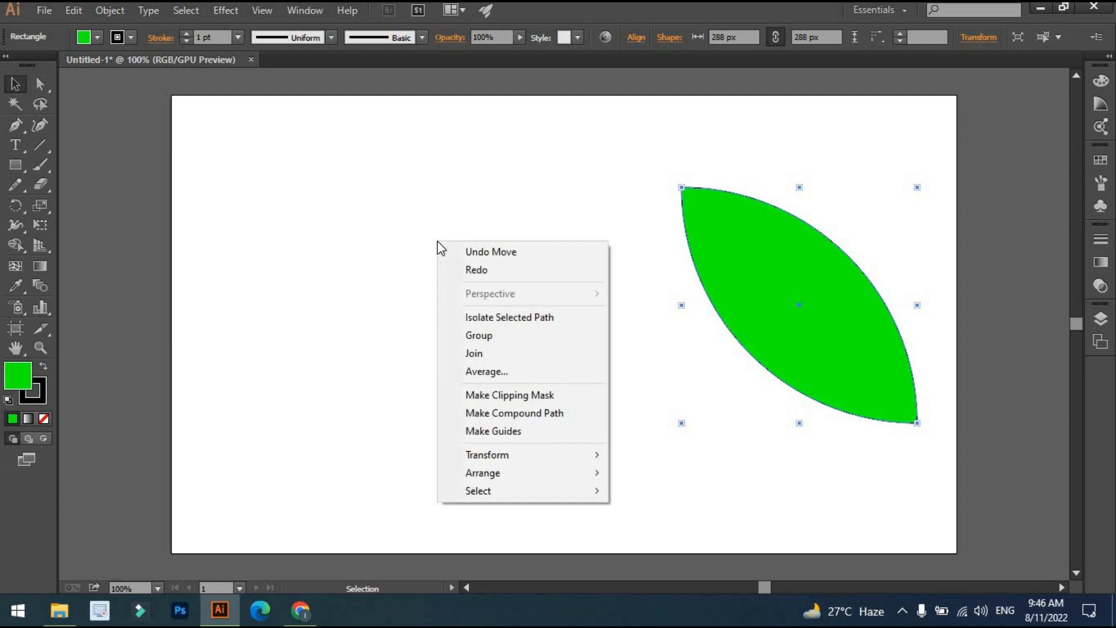
pyautogui.click(483, 268)
pyautogui.click(546, 287)
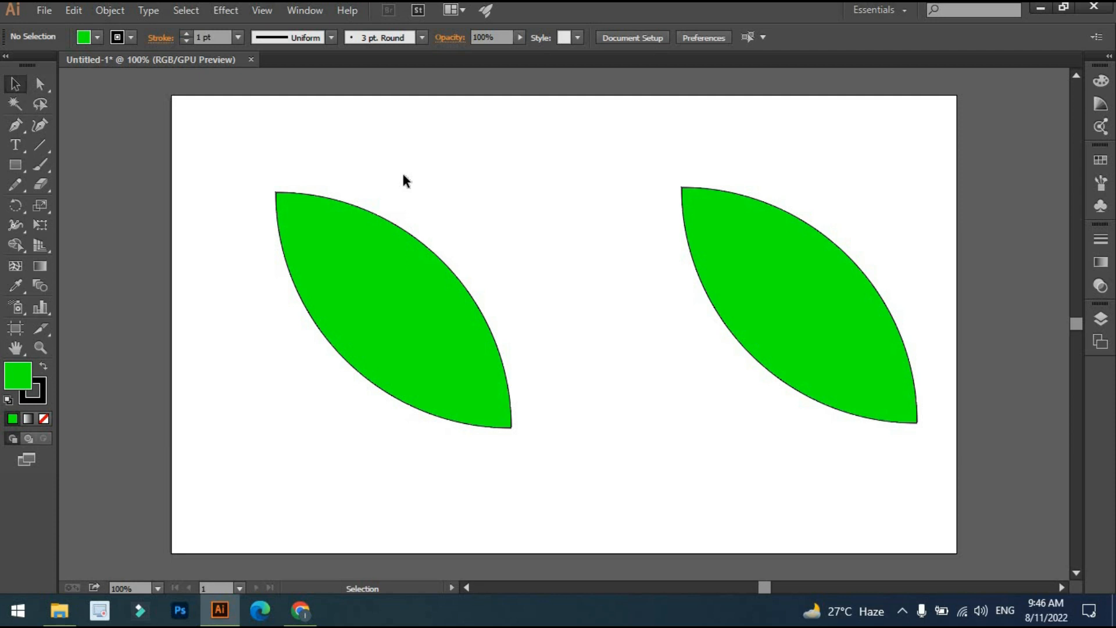
# Step: Try rotating the left leaf freehand to slant the opposite way, and undo the rotation
pyautogui.click(405, 256)
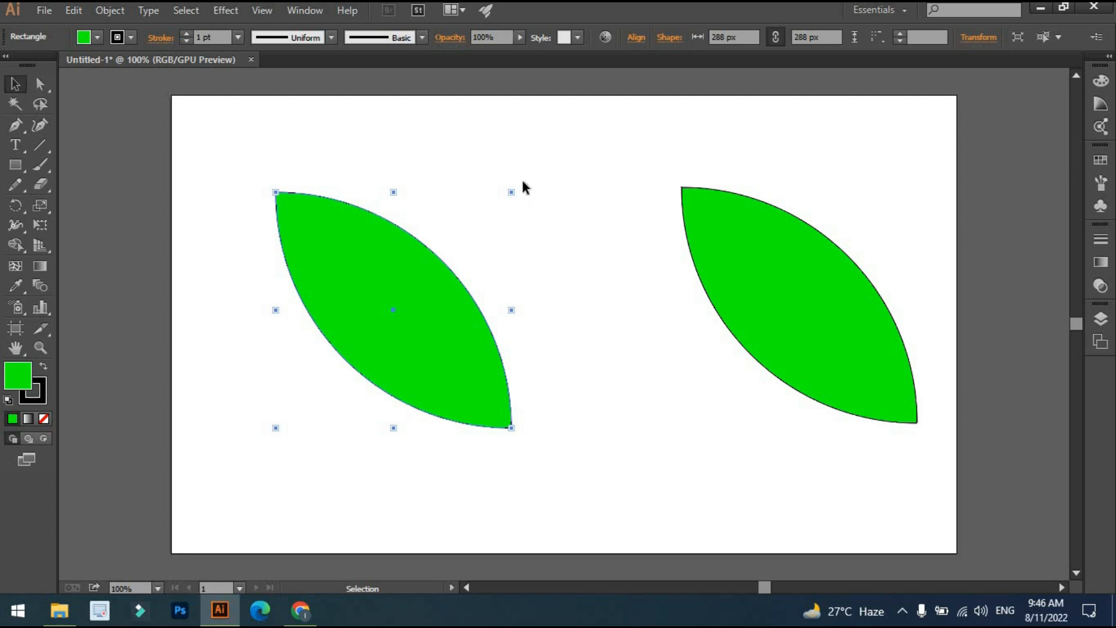
pyautogui.moveTo(513, 185); pyautogui.dragTo(438, 371)
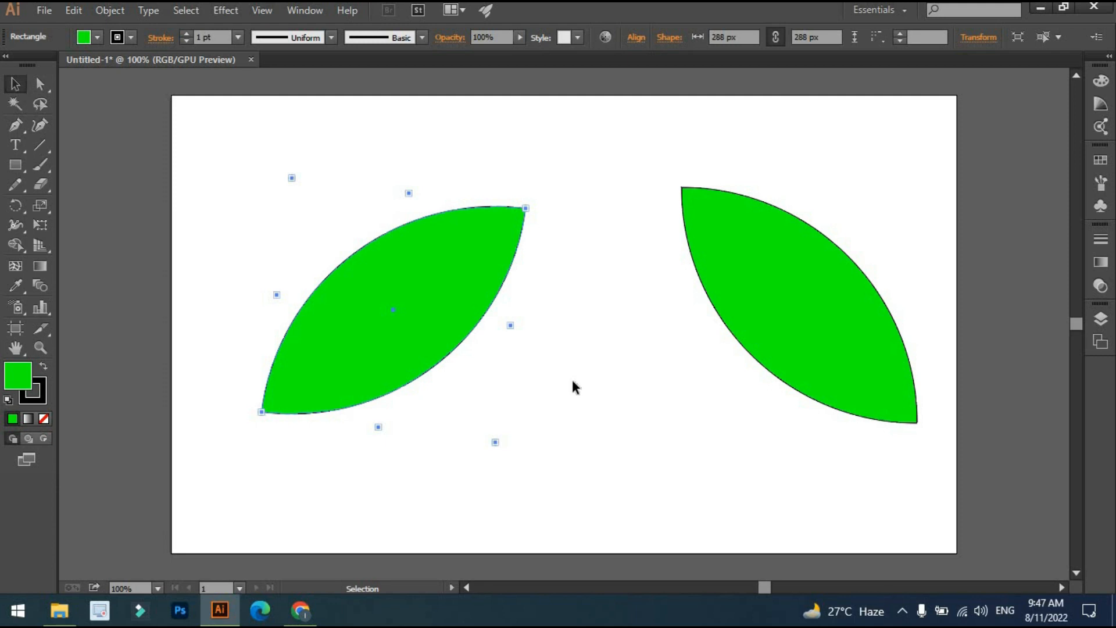
pyautogui.hotkey('ctrl', 'z')
pyautogui.click(573, 386)
# Step: Reflect the left leaf across the vertical axis with preview on, after trying the horizontal option, and deselect it
pyautogui.click(407, 301)
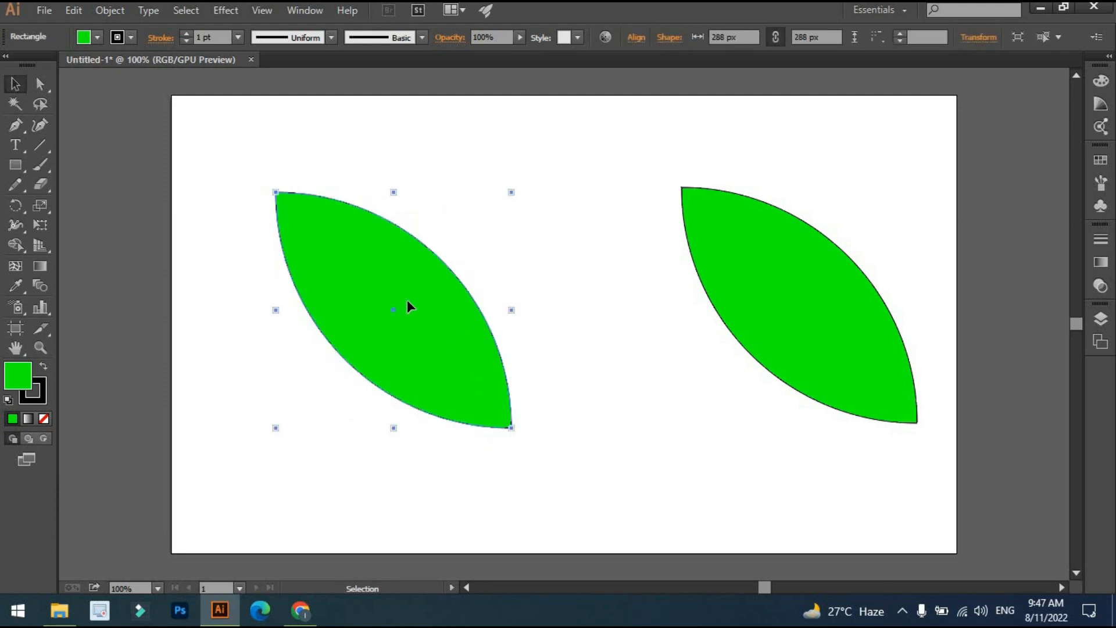
pyautogui.rightClick(407, 301)
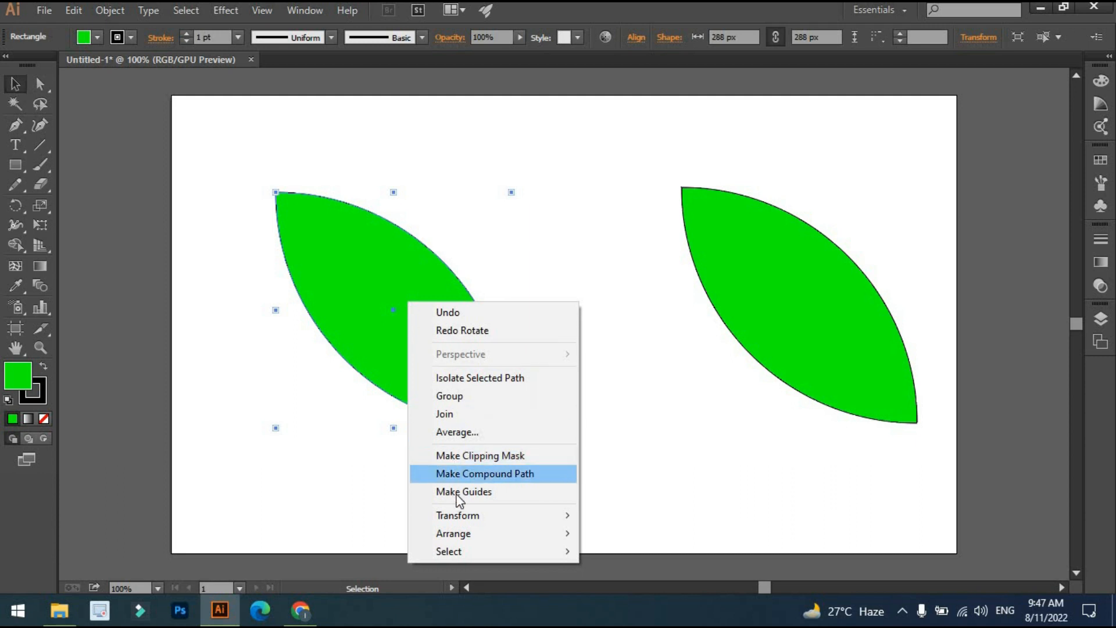
pyautogui.moveTo(456, 508)
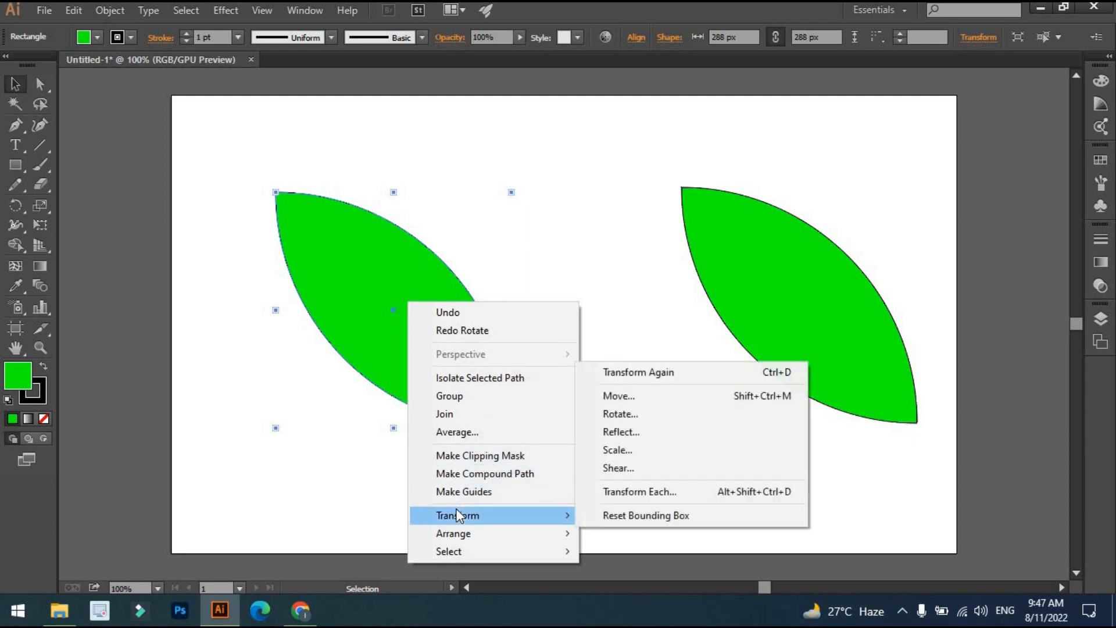
pyautogui.click(606, 435)
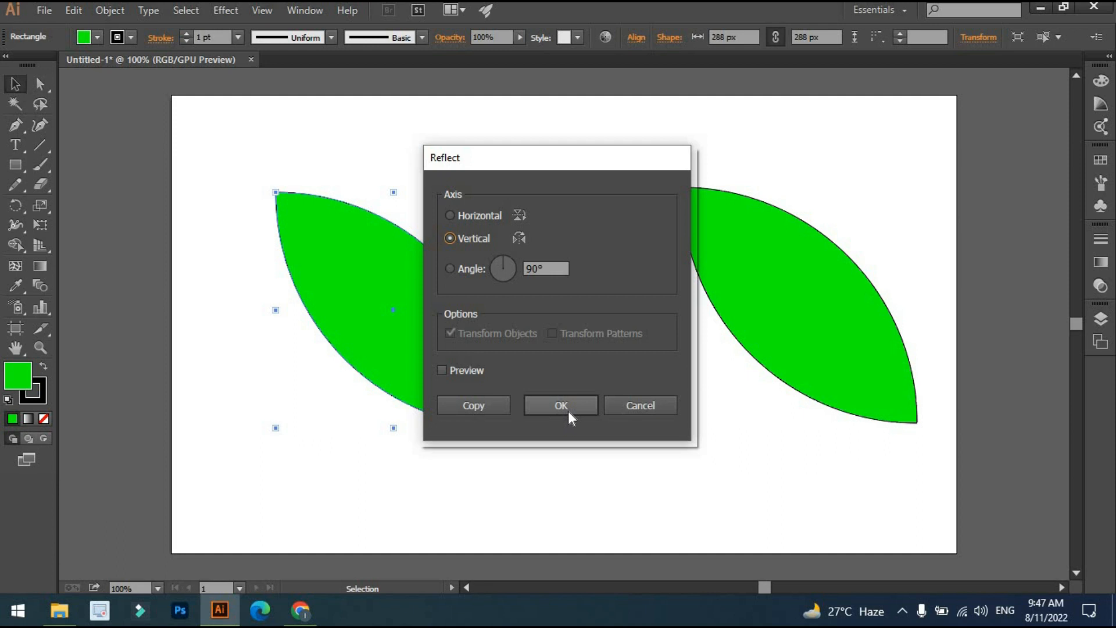
pyautogui.moveTo(505, 158); pyautogui.dragTo(693, 159)
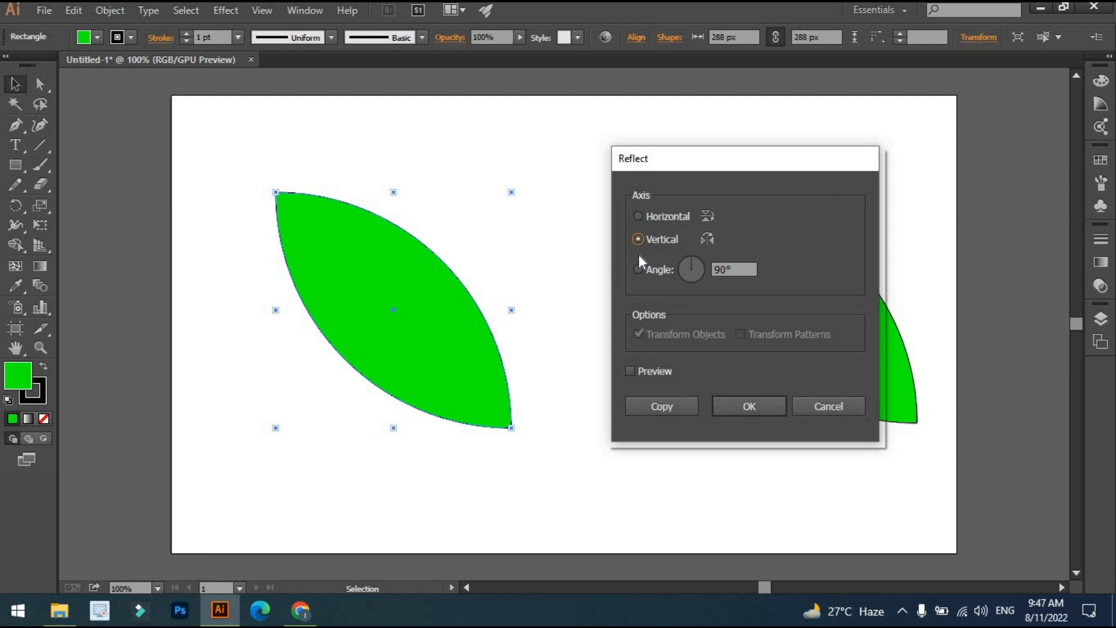
pyautogui.click(630, 371)
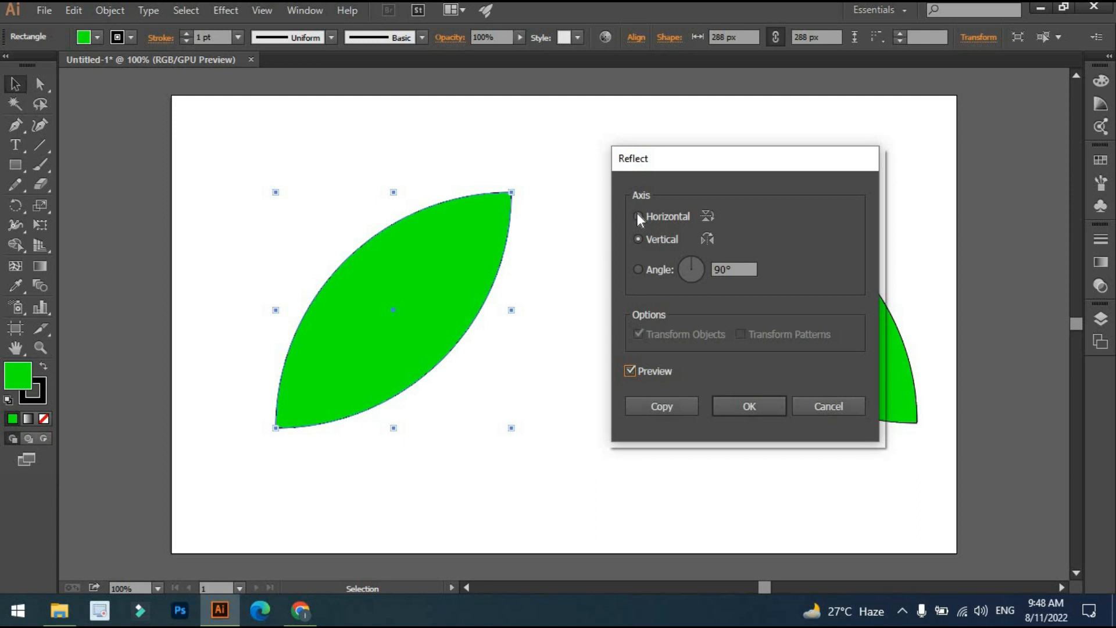
pyautogui.click(638, 215)
pyautogui.click(638, 239)
pyautogui.click(747, 406)
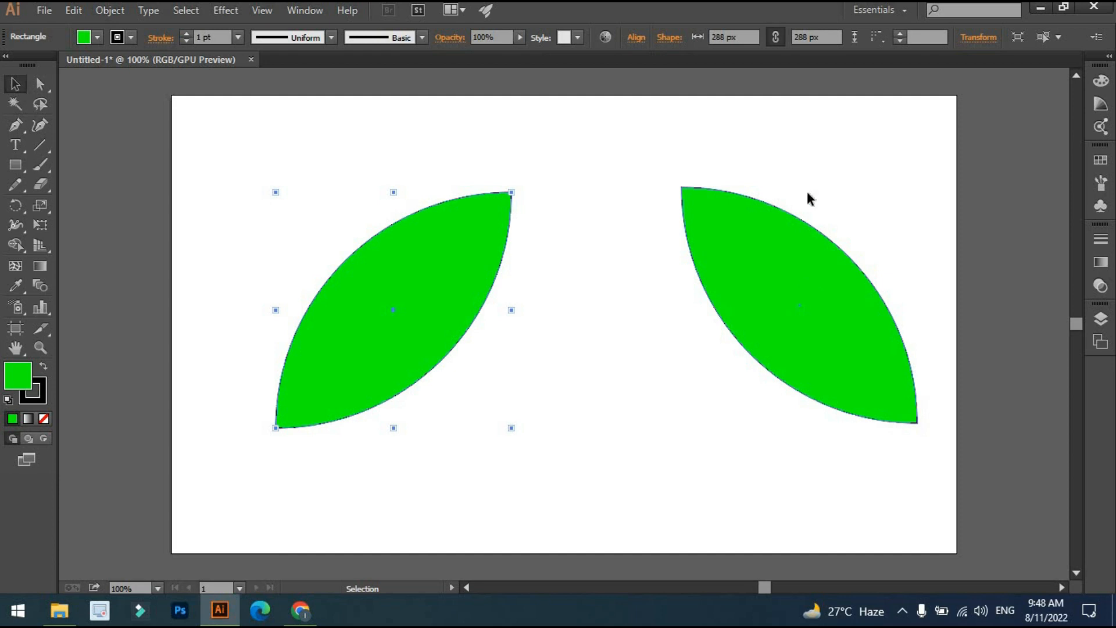
pyautogui.click(814, 176)
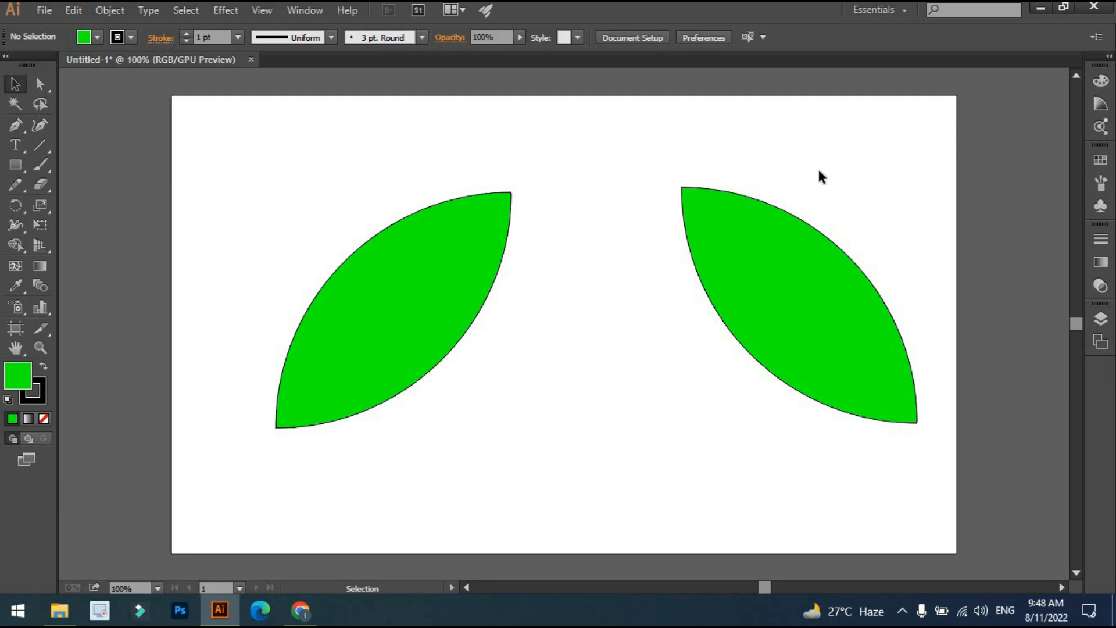
# Step: Move the left leaf down and align the right leaf beside it near the artboard's bottom edge, with a small gap between their tips
pyautogui.moveTo(420, 300); pyautogui.dragTo(412, 388)
pyautogui.moveTo(741, 278); pyautogui.dragTo(617, 369)
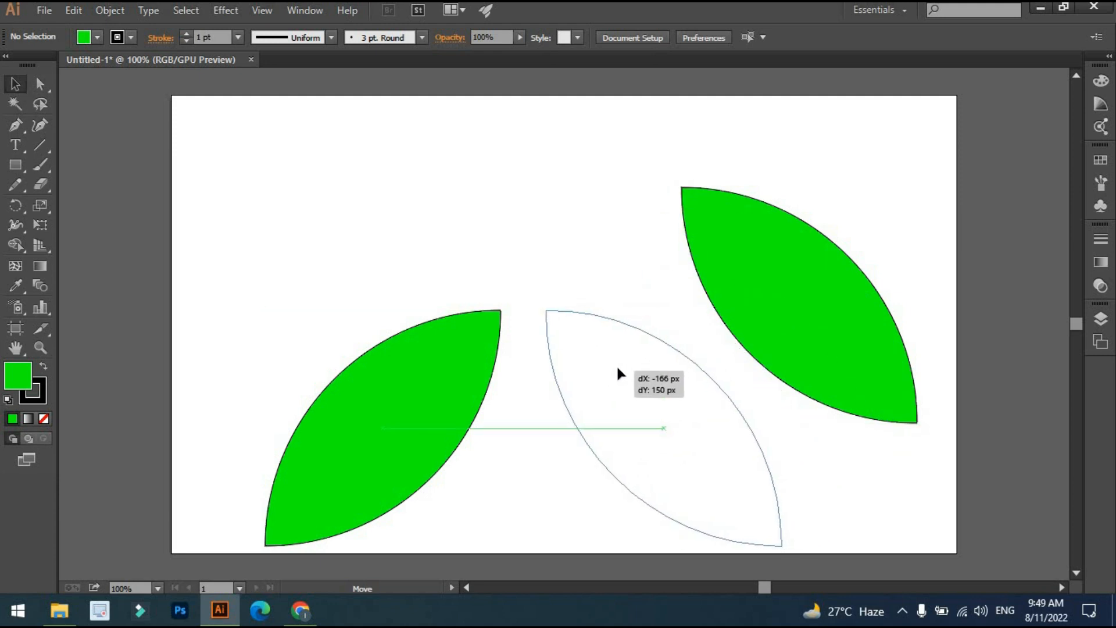
pyautogui.moveTo(618, 368); pyautogui.dragTo(615, 368)
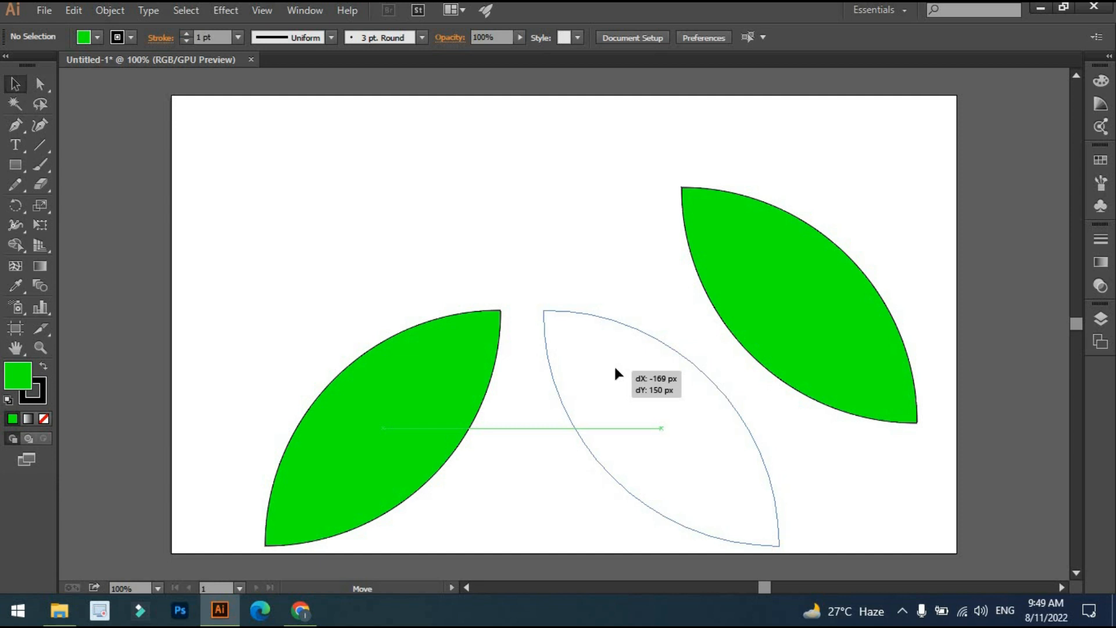
pyautogui.moveTo(615, 369); pyautogui.dragTo(615, 367)
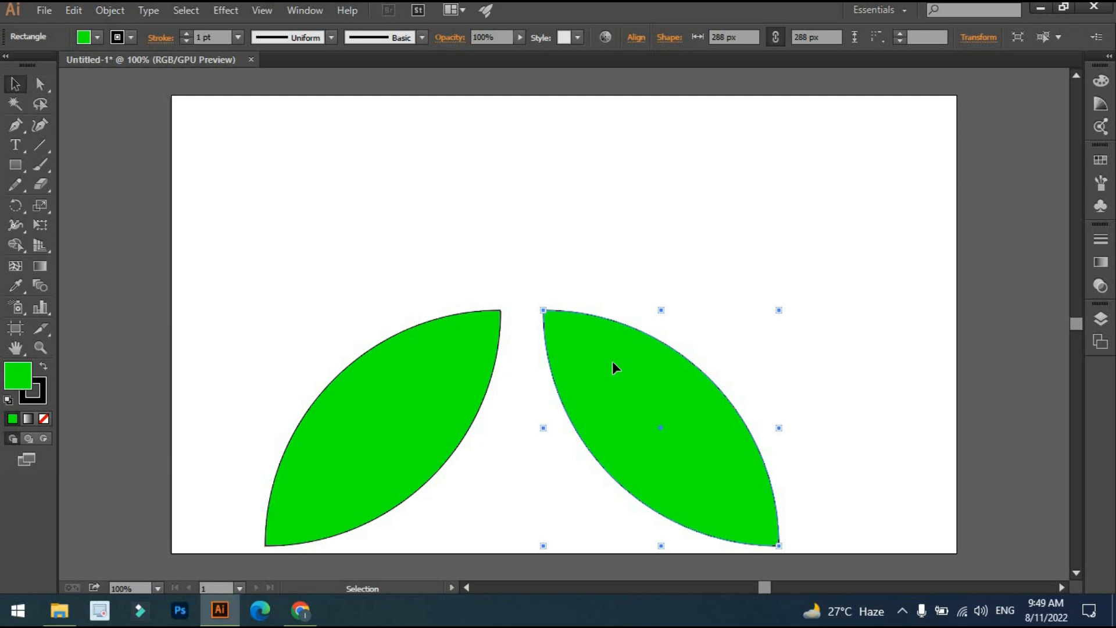
pyautogui.click(642, 257)
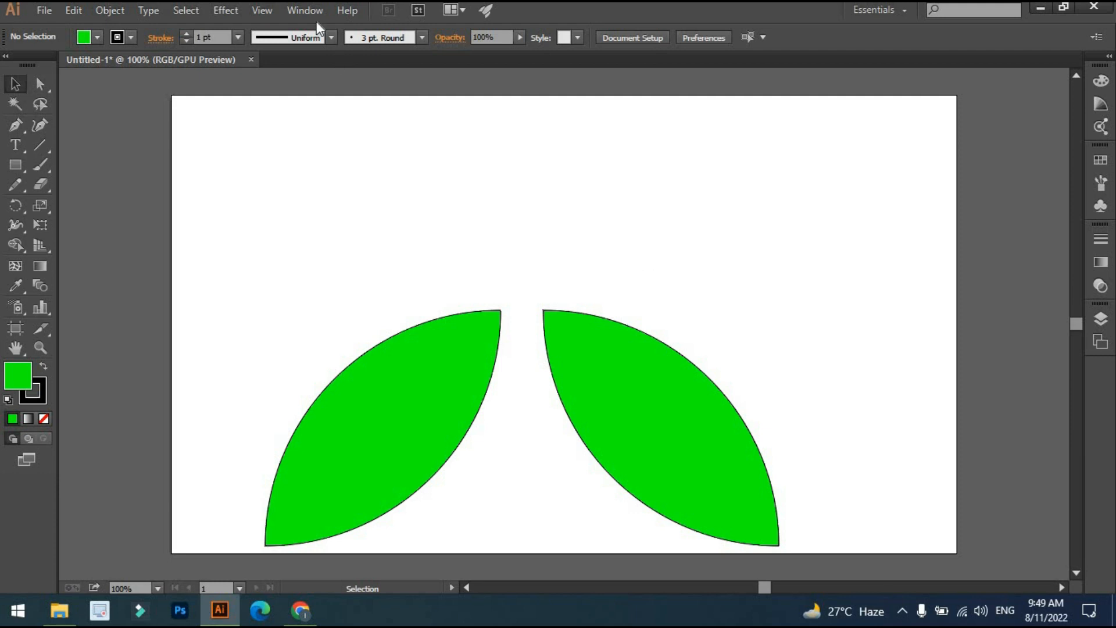
# Step: Try scaling both leaves down together without keeping their proportions, and undo the scaling
pyautogui.moveTo(700, 244); pyautogui.dragTo(431, 349)
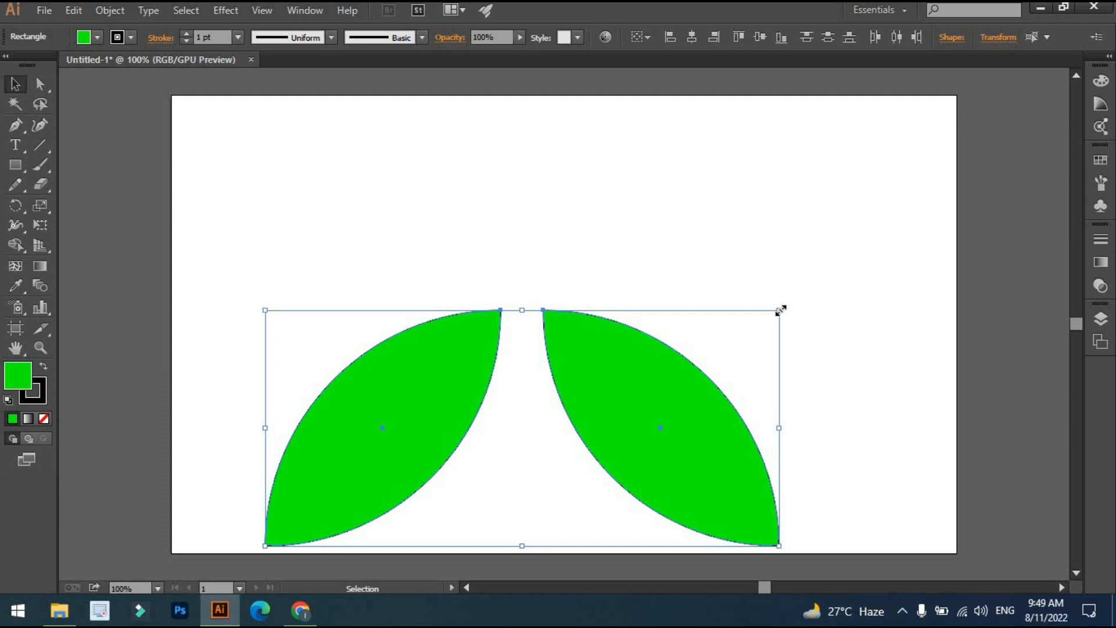
pyautogui.moveTo(781, 310); pyautogui.dragTo(500, 354)
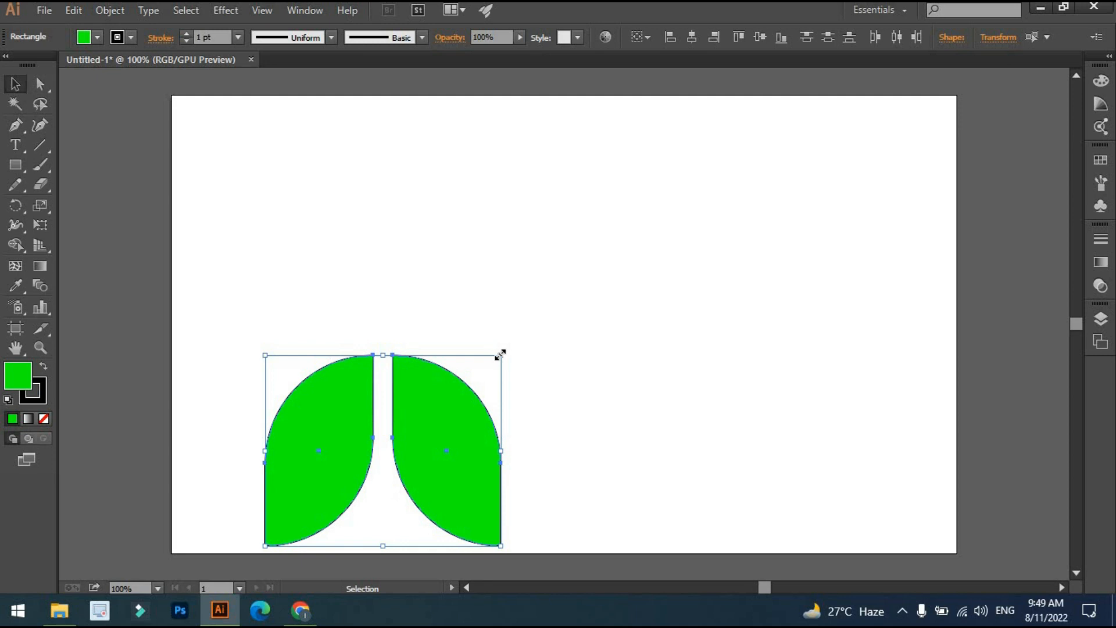
pyautogui.hotkey('ctrl', 'z')
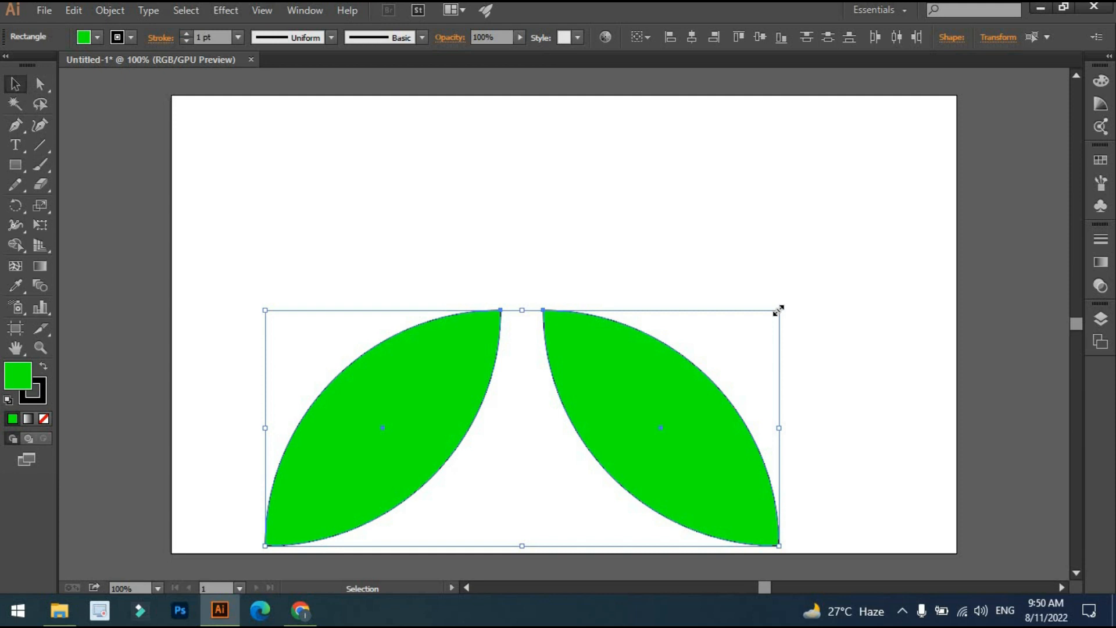
# Step: Scale both leaves down proportionally, move the pair to the lower centre of the artboard and deselect it
pyautogui.moveTo(779, 311); pyautogui.dragTo(576, 403)
pyautogui.moveTo(471, 442); pyautogui.dragTo(638, 424)
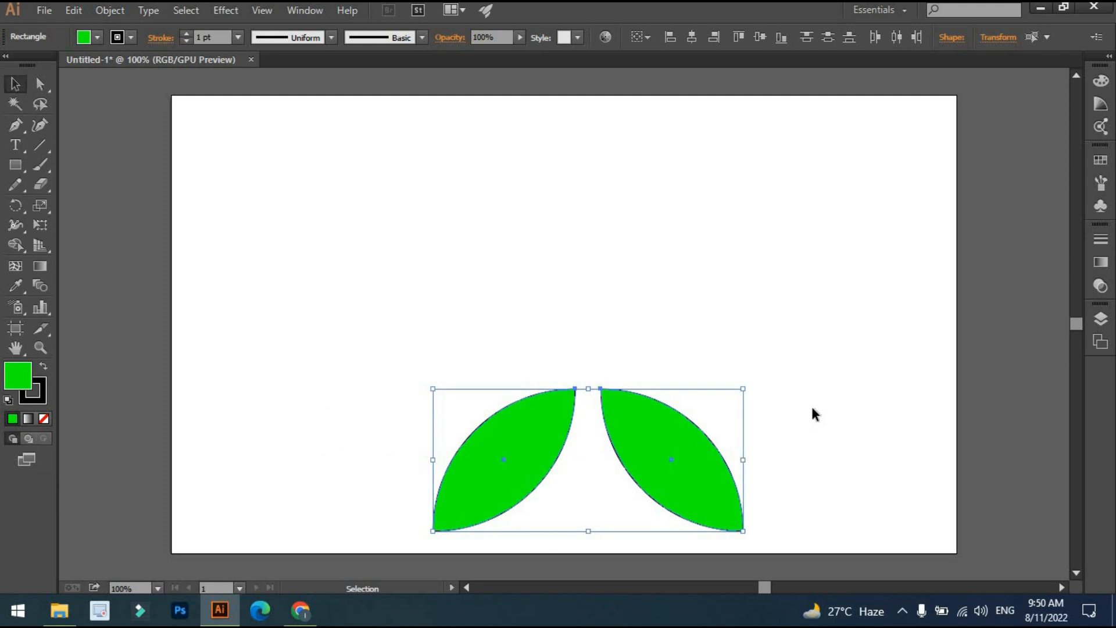
pyautogui.click(813, 409)
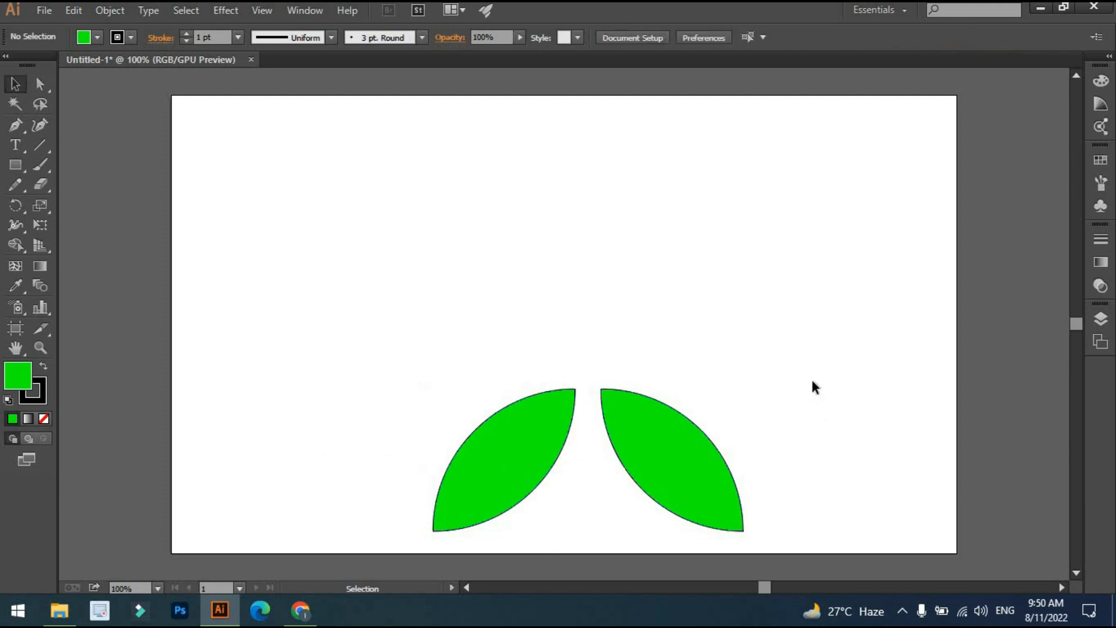
# Step: Duplicate the leaf pair straight above the original and rotate the copy 180°, forming a four-leaf arrangement
pyautogui.moveTo(813, 371); pyautogui.dragTo(486, 449)
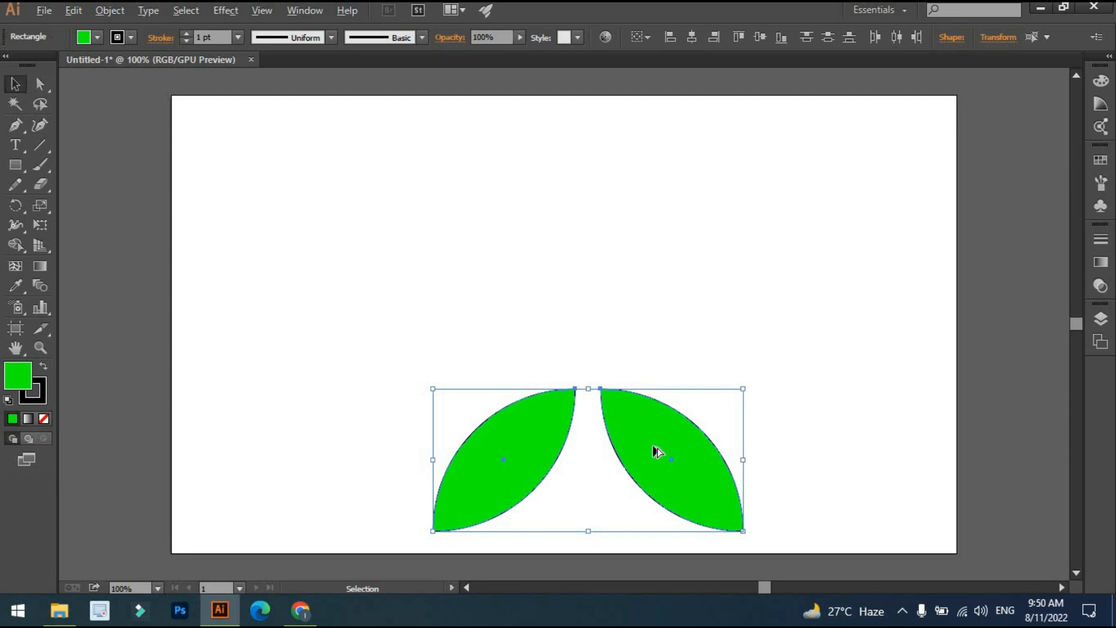
pyautogui.moveTo(653, 446); pyautogui.dragTo(653, 276)
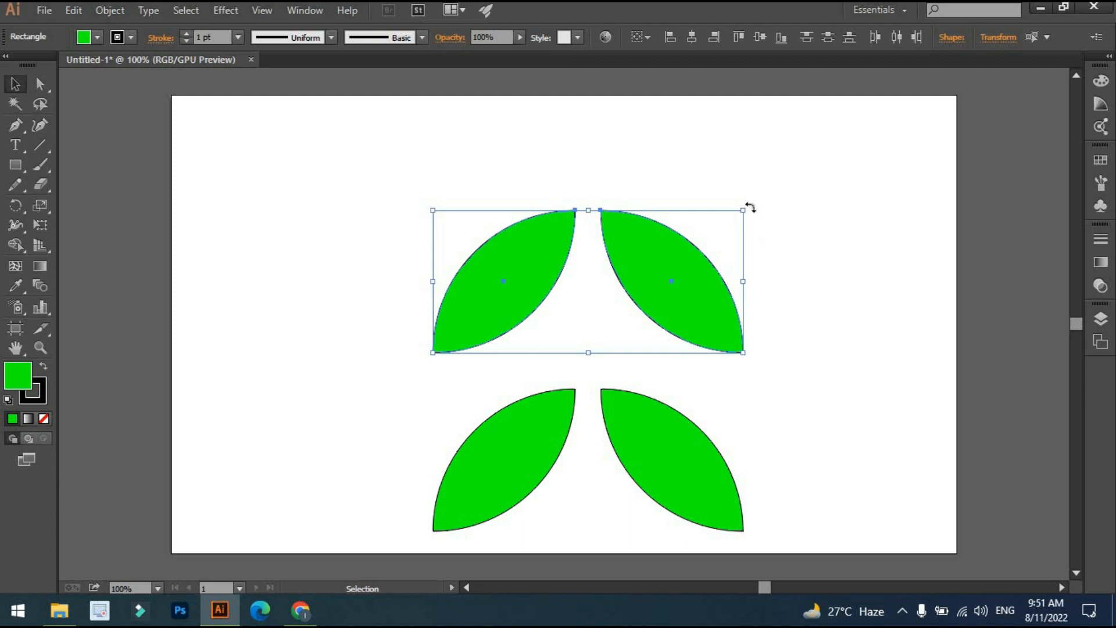
pyautogui.moveTo(750, 207); pyautogui.dragTo(527, 302)
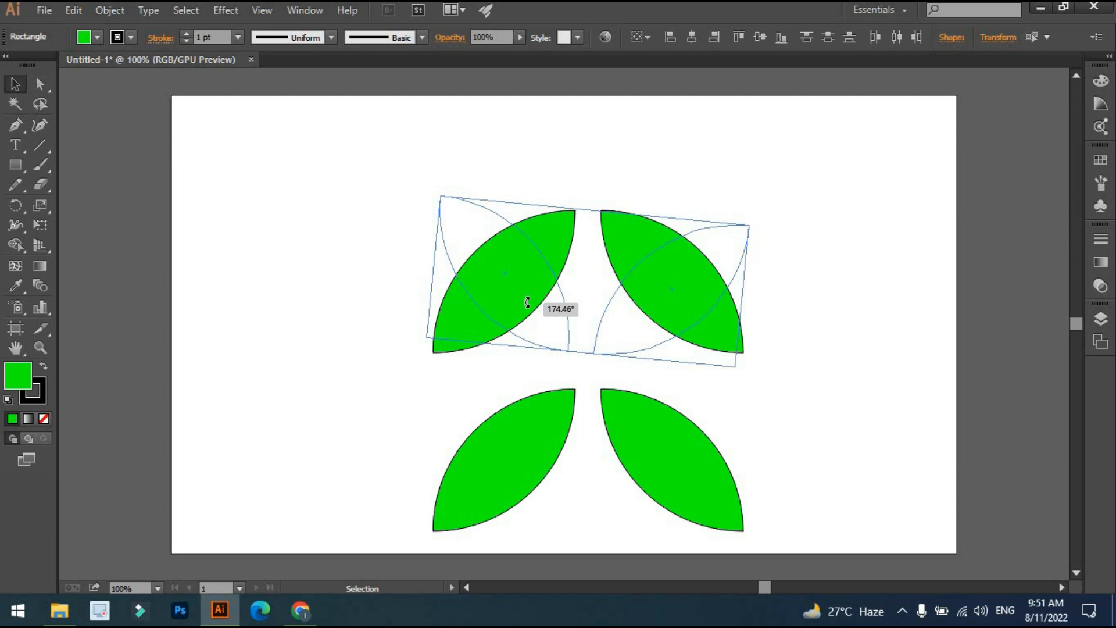
pyautogui.moveTo(527, 302); pyautogui.dragTo(540, 298)
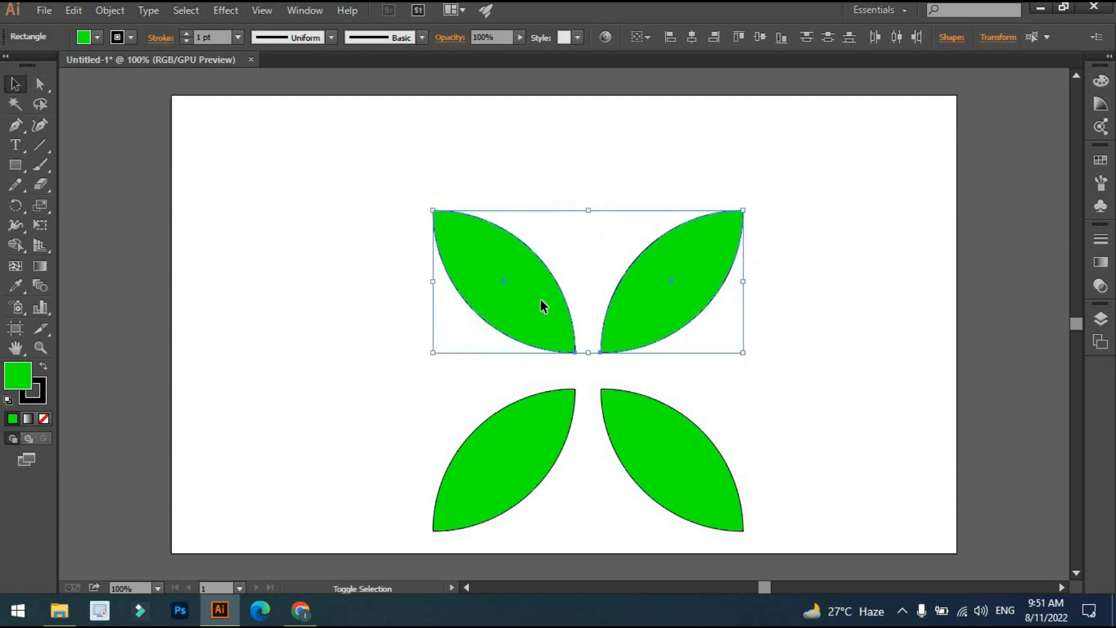
pyautogui.click(828, 296)
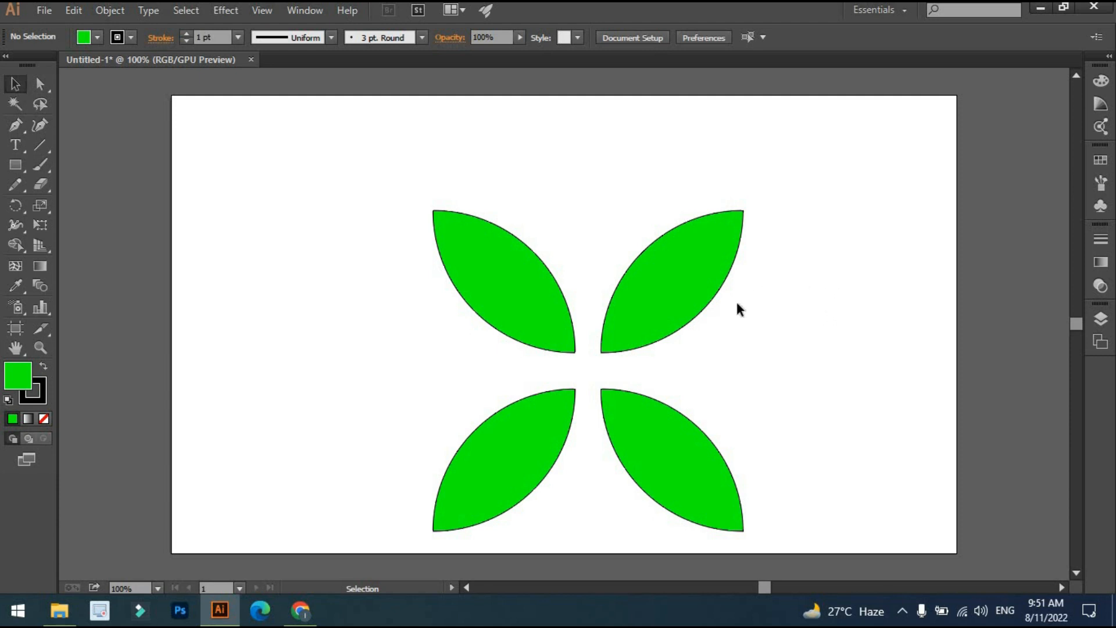
# Step: Move the upper leaf pair down and the right-hand pair left to even out the narrow gaps between the four leaves
pyautogui.moveTo(712, 373); pyautogui.dragTo(730, 351)
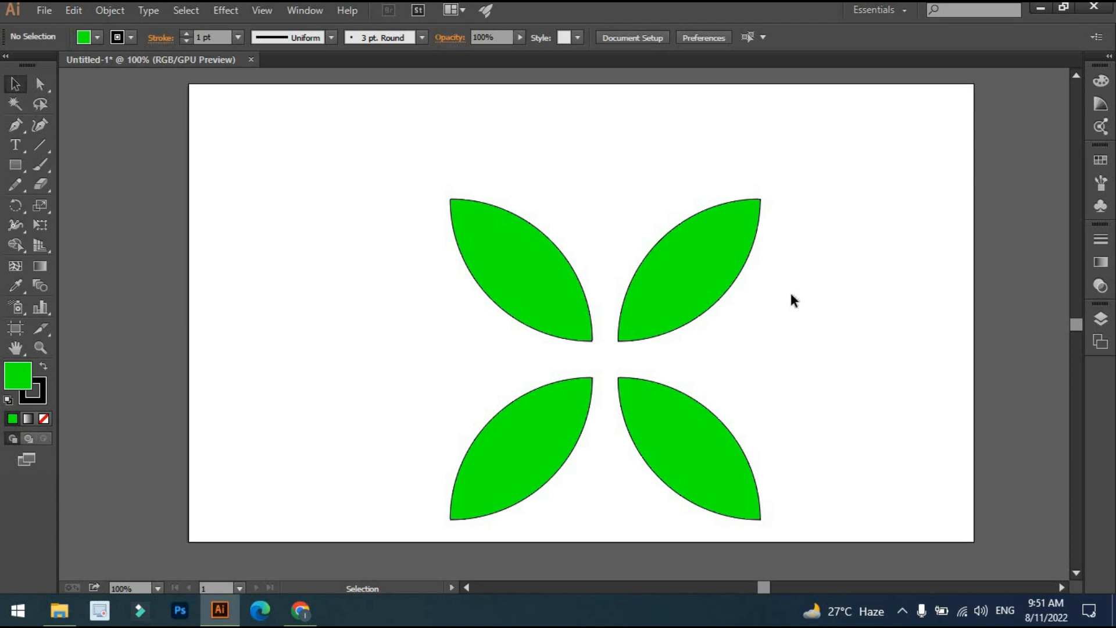
pyautogui.moveTo(823, 262); pyautogui.dragTo(557, 306)
pyautogui.moveTo(700, 245); pyautogui.dragTo(699, 264)
pyautogui.moveTo(839, 255); pyautogui.dragTo(663, 455)
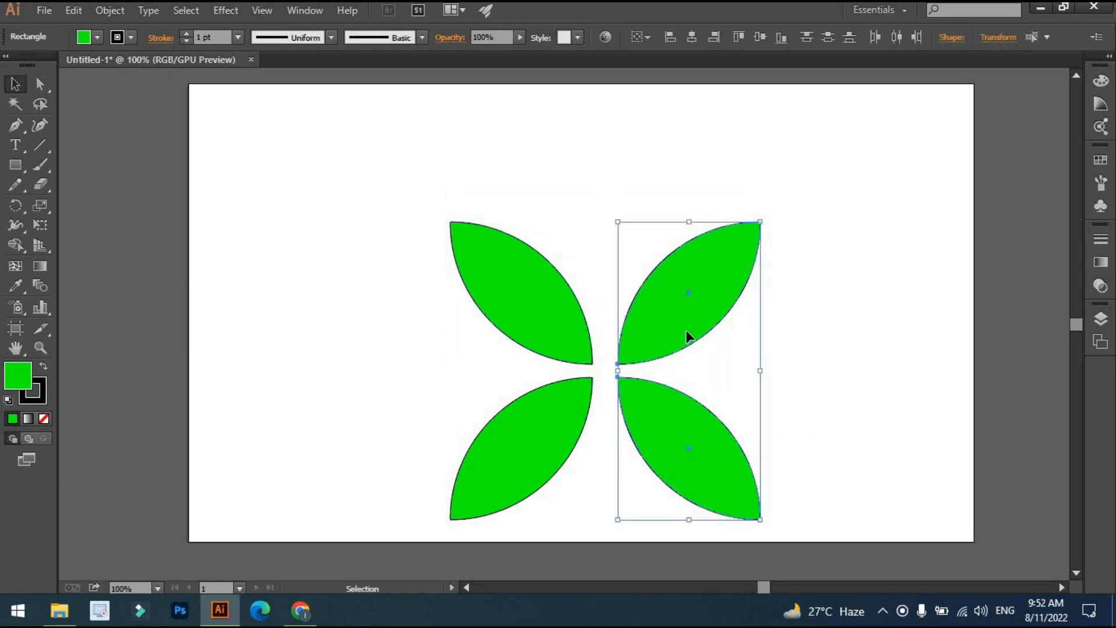
pyautogui.moveTo(687, 328); pyautogui.dragTo(675, 328)
pyautogui.click(805, 349)
pyautogui.scroll(2, 610, 374)
pyautogui.moveTo(609, 367); pyautogui.dragTo(630, 298)
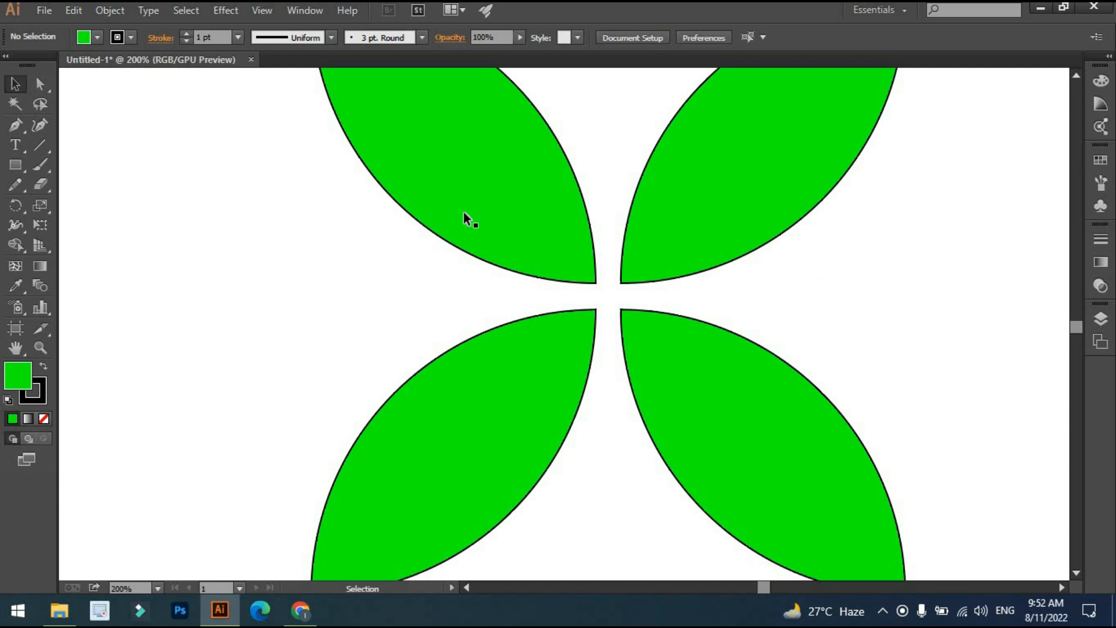
# Step: Draw a small green circle centred on the gap between the four leaves and deselect it
pyautogui.click(19, 163)
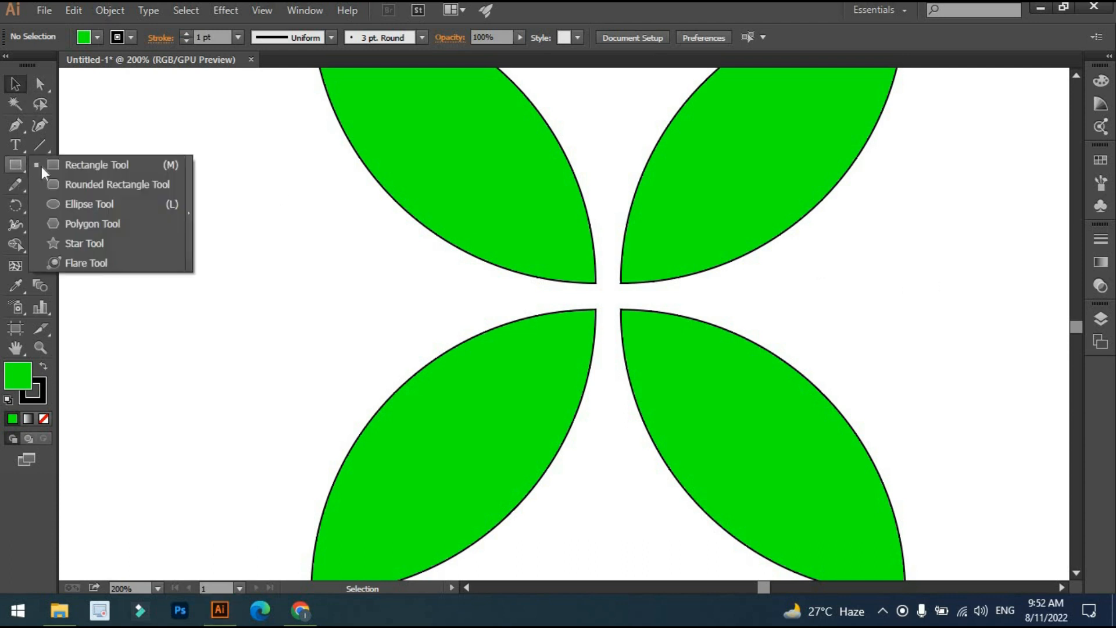
pyautogui.click(77, 206)
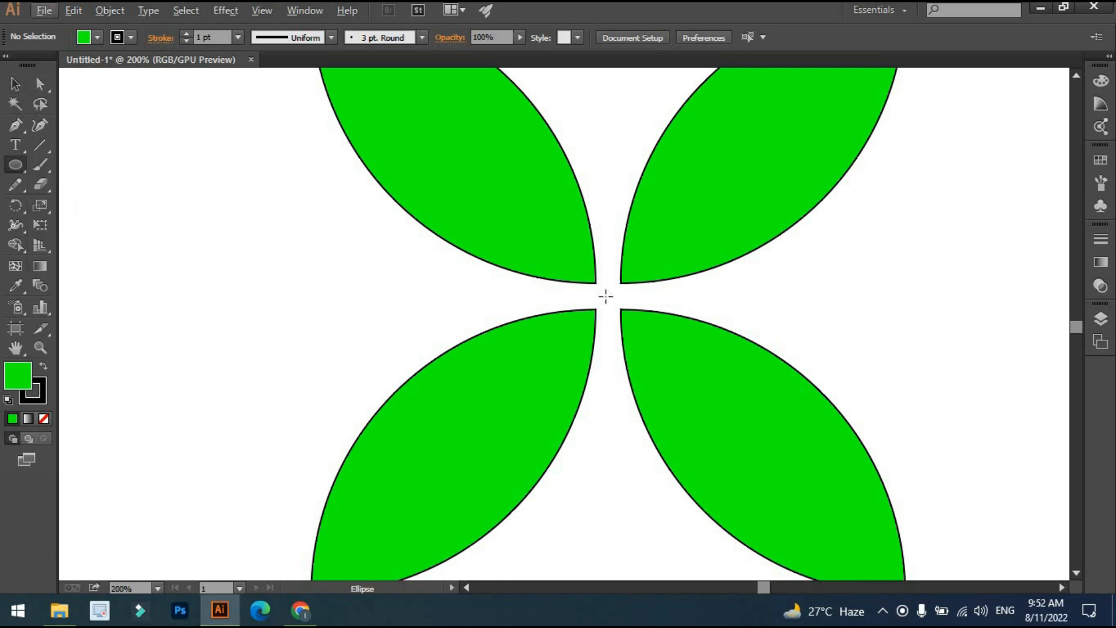
pyautogui.moveTo(606, 297); pyautogui.dragTo(655, 349)
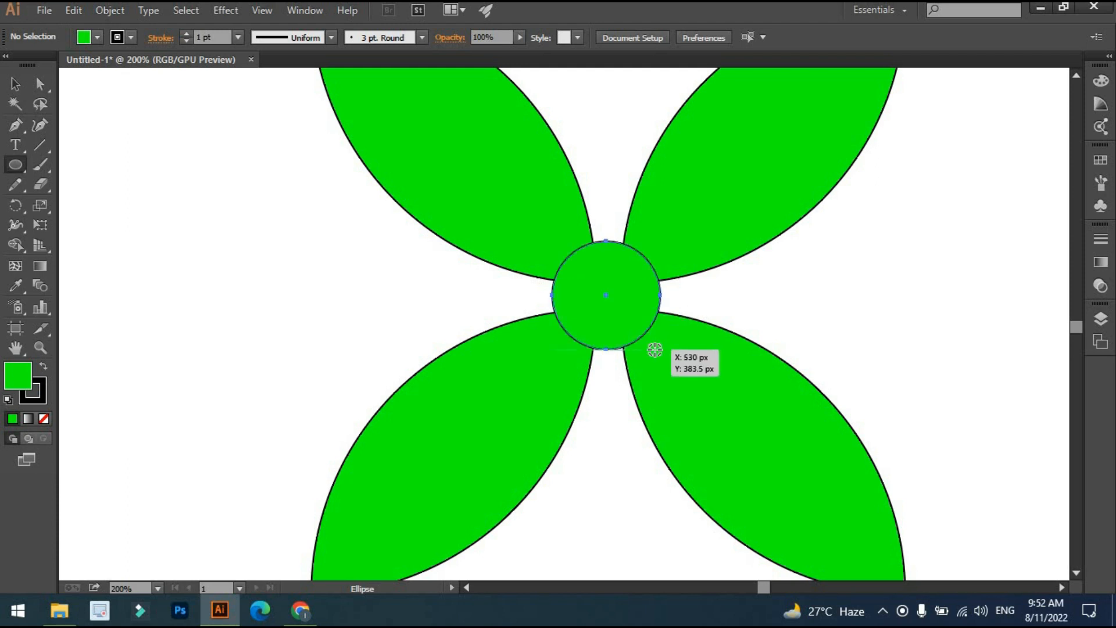
pyautogui.press('v')
pyautogui.click(755, 286)
pyautogui.scroll(-2, 755, 286)
pyautogui.moveTo(755, 286); pyautogui.dragTo(721, 316)
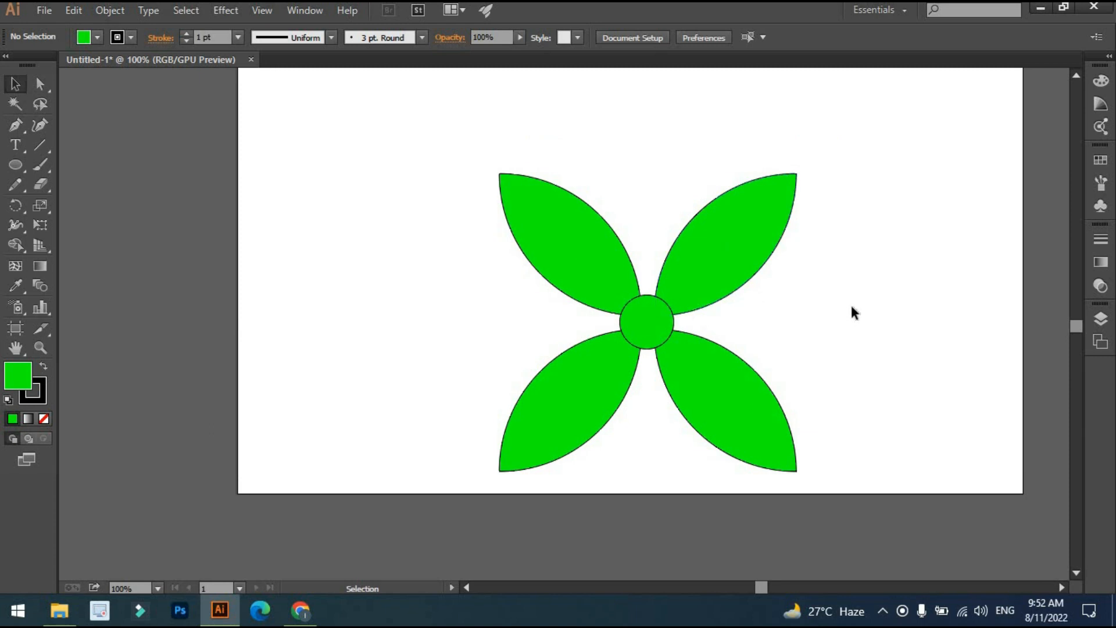
pyautogui.scroll(3, 853, 308)
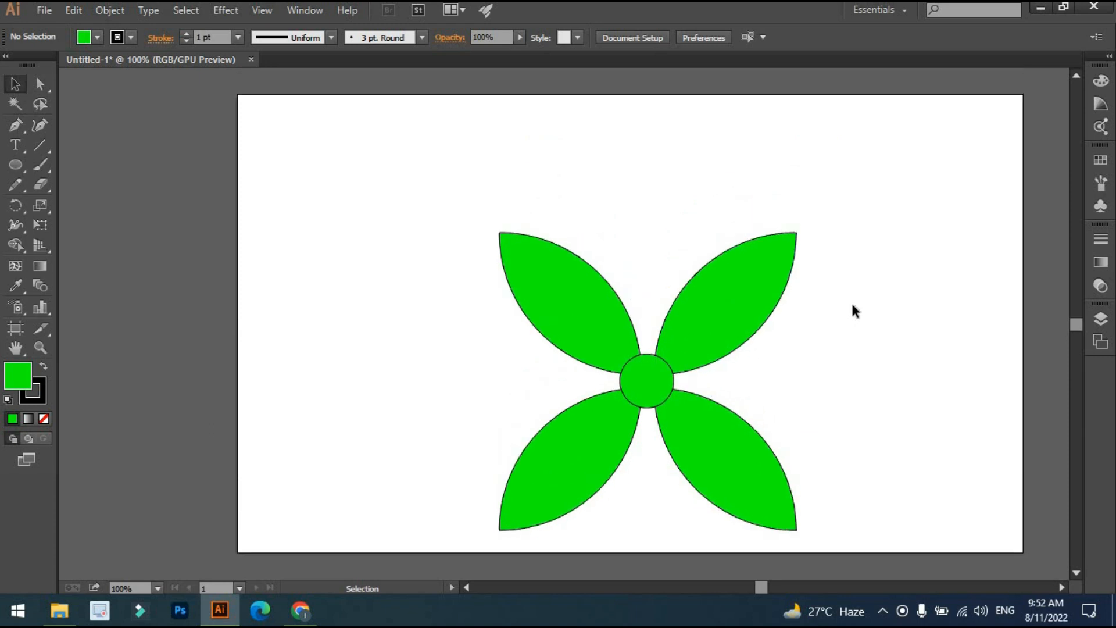
# Step: Group the four leaves and the centre circle into one object and deselect it
pyautogui.moveTo(858, 297); pyautogui.dragTo(551, 440)
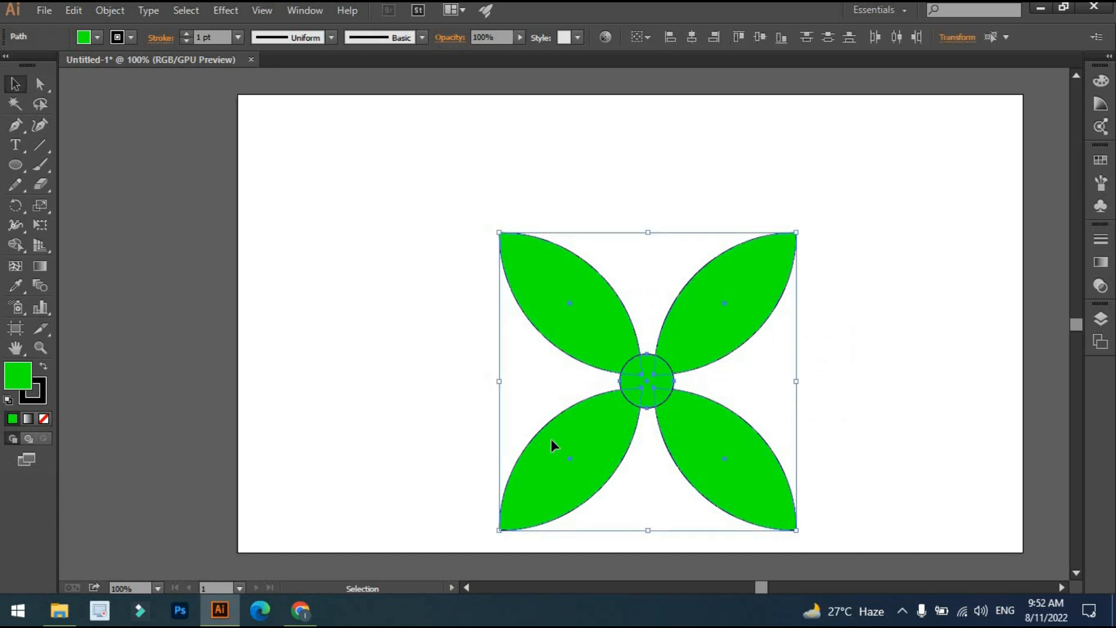
pyautogui.rightClick(684, 350)
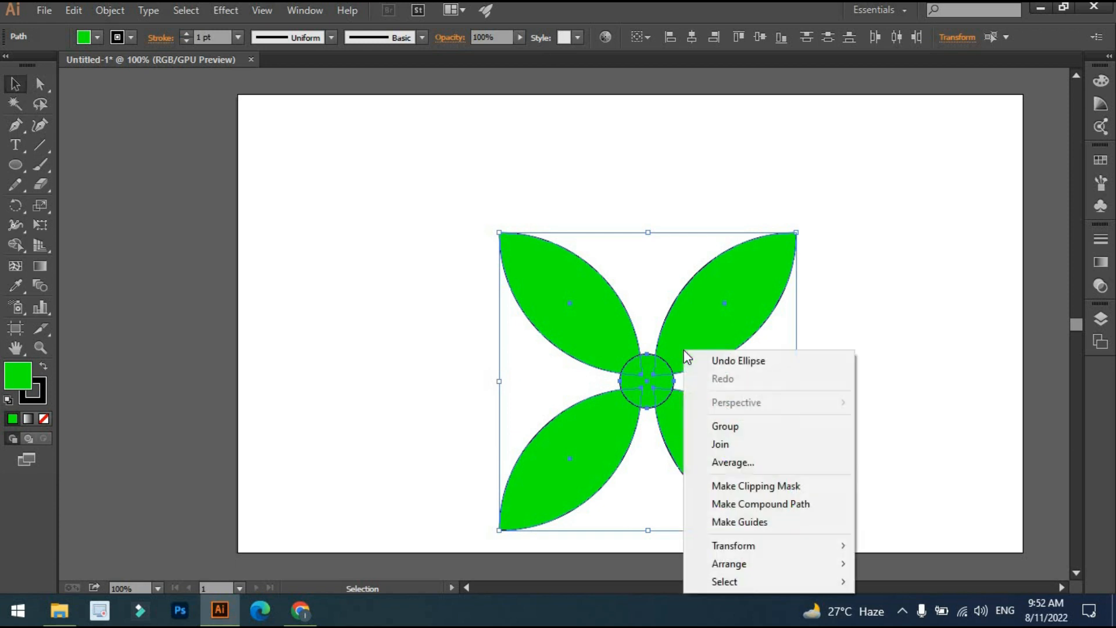
pyautogui.click(742, 425)
pyautogui.click(864, 361)
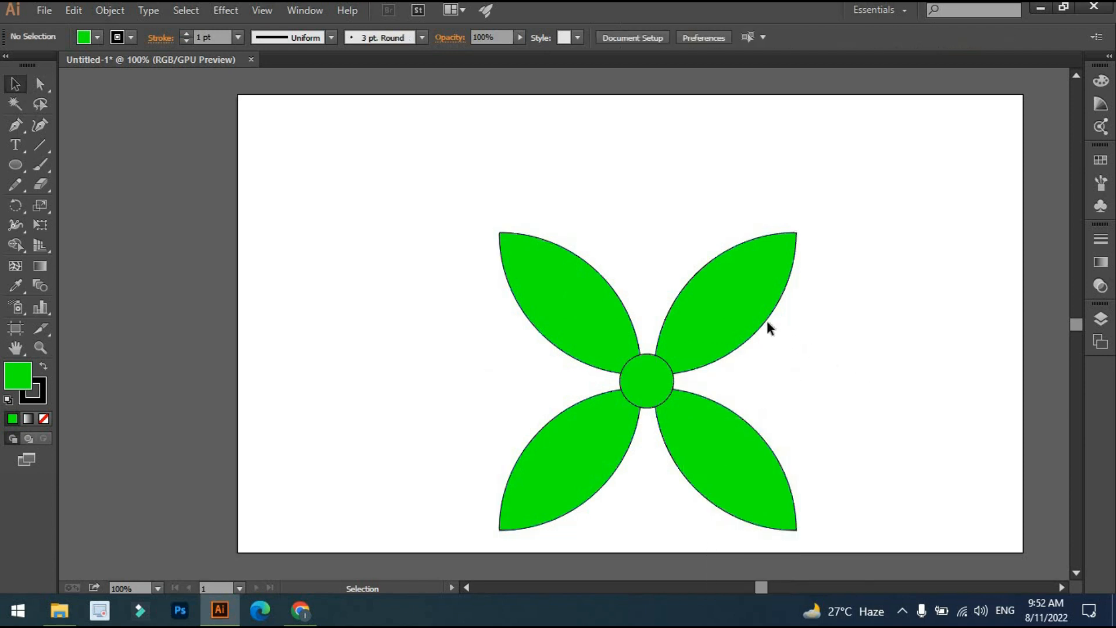
# Step: Try moving the grouped flower around the artboard as one object
pyautogui.moveTo(678, 324); pyautogui.dragTo(551, 258)
pyautogui.click(720, 315)
pyautogui.moveTo(402, 204); pyautogui.dragTo(426, 208)
pyautogui.moveTo(423, 215); pyautogui.dragTo(539, 266)
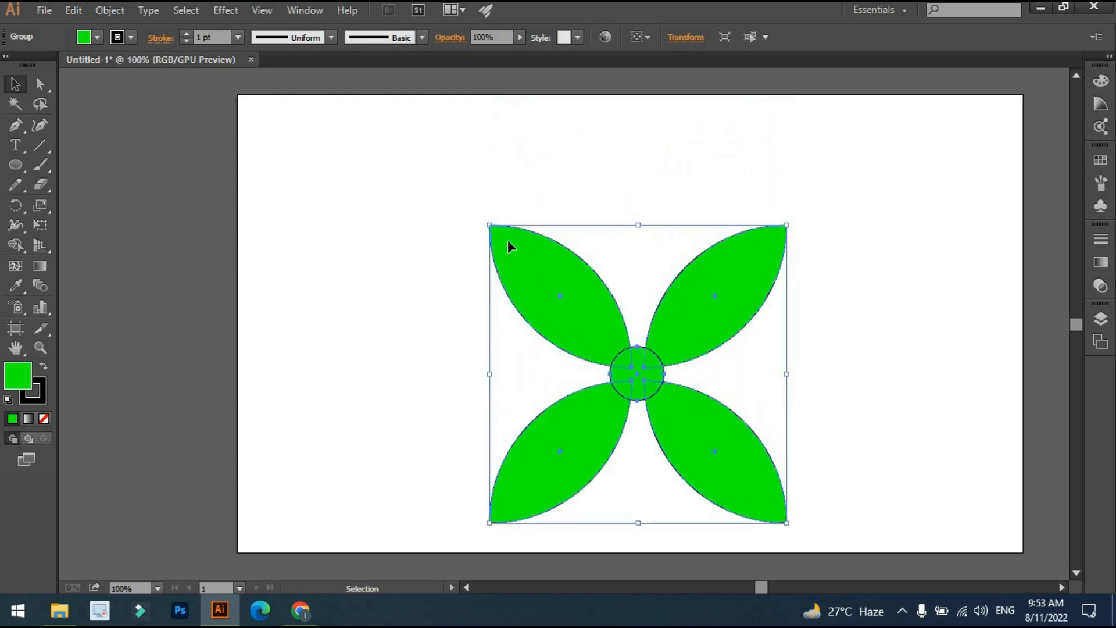
# Step: Scale the grouped flower down proportionally to under half its size and move it to the artboard's right edge
pyautogui.moveTo(489, 226); pyautogui.dragTo(489, 226)
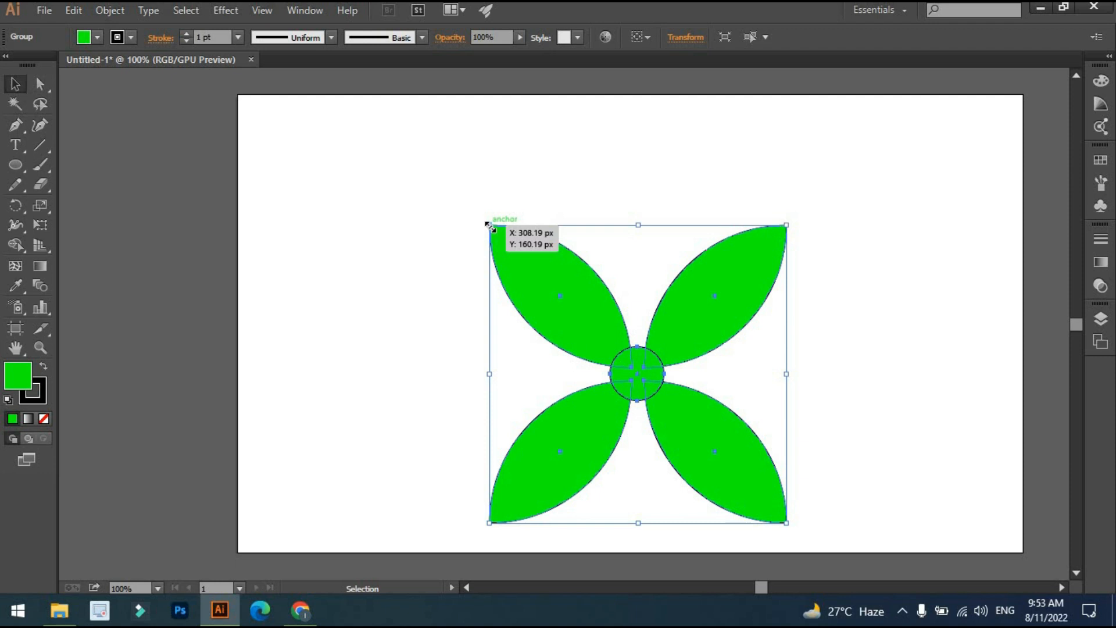
pyautogui.moveTo(489, 225); pyautogui.dragTo(500, 297)
pyautogui.click(817, 431)
pyautogui.click(690, 348)
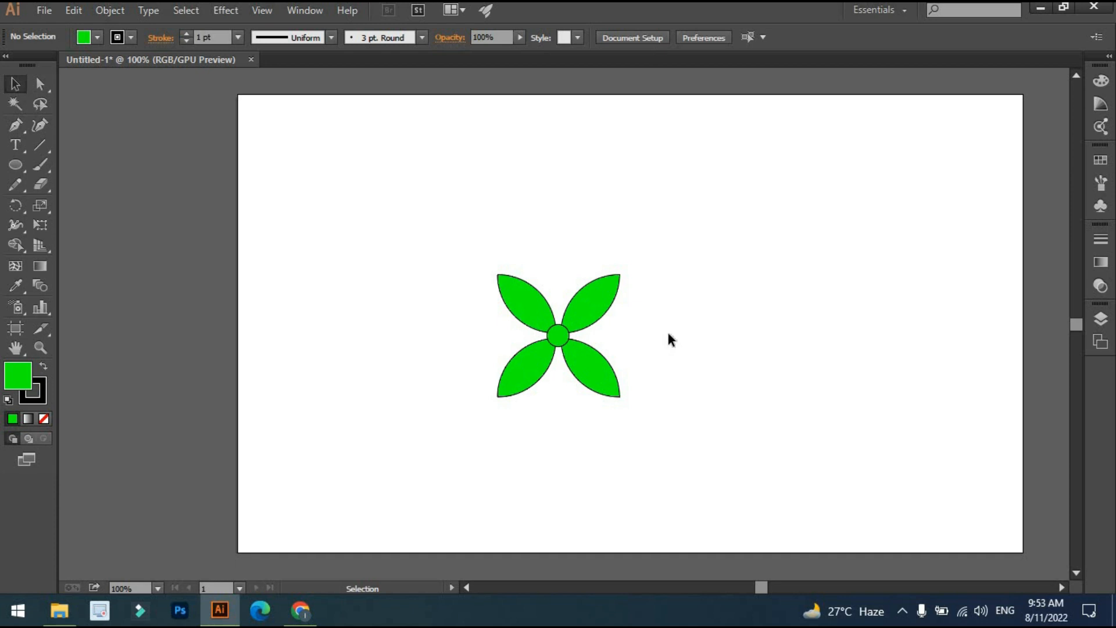
pyautogui.moveTo(556, 314); pyautogui.dragTo(922, 309)
pyautogui.click(820, 322)
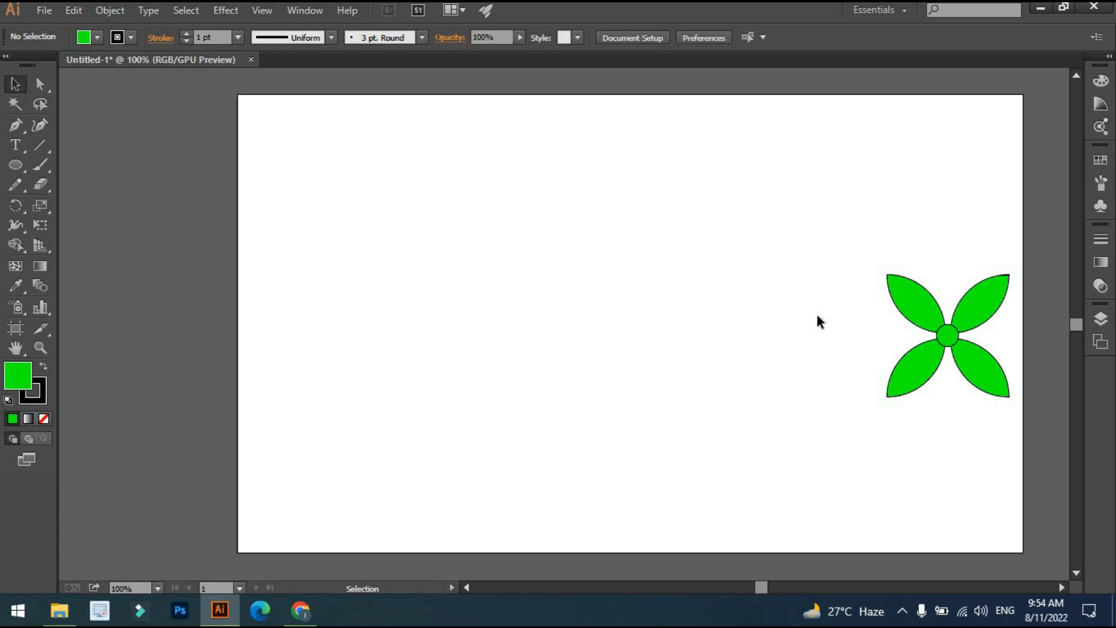
# Step: Draw an upright green rectangle of about 141 by 331 px and place it near the artboard's lower centre
pyautogui.click(20, 169)
pyautogui.click(64, 163)
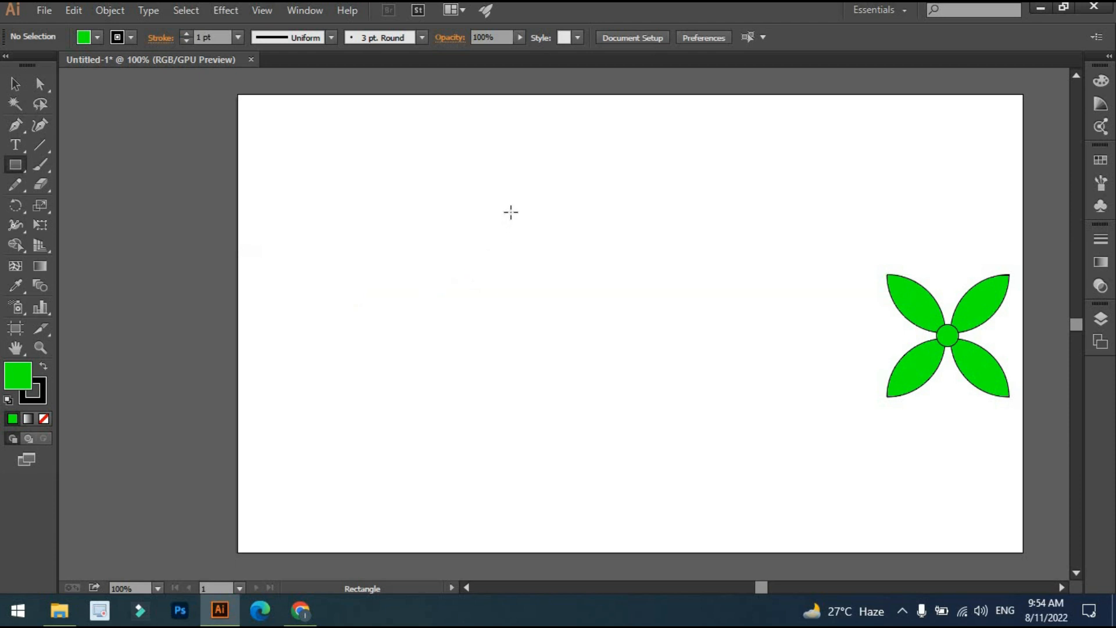
pyautogui.moveTo(503, 196); pyautogui.dragTo(621, 466)
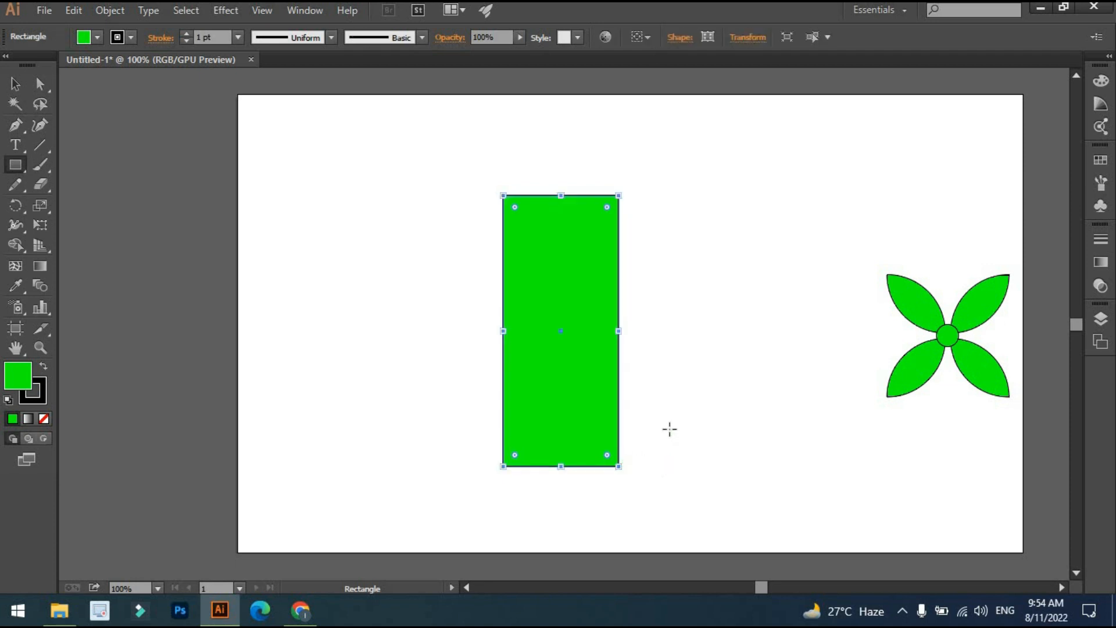
pyautogui.press('v')
pyautogui.moveTo(554, 292); pyautogui.dragTo(567, 343)
pyautogui.click(713, 346)
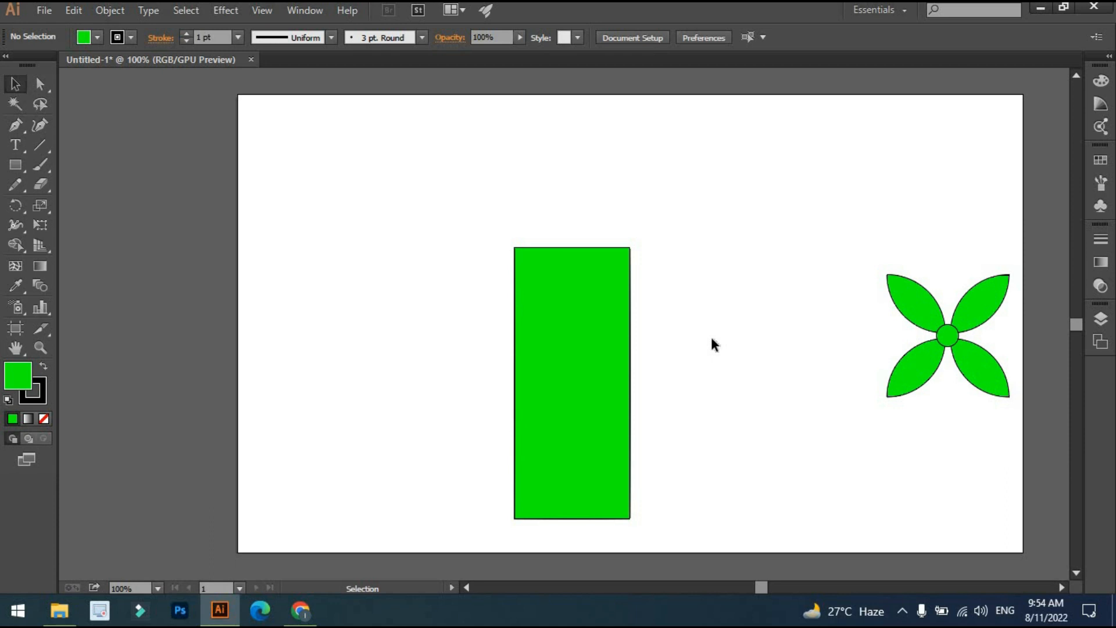
# Step: Duplicate the green rectangle straight to the left, leaving a gap between the two, and deselect the copy
pyautogui.press('a')
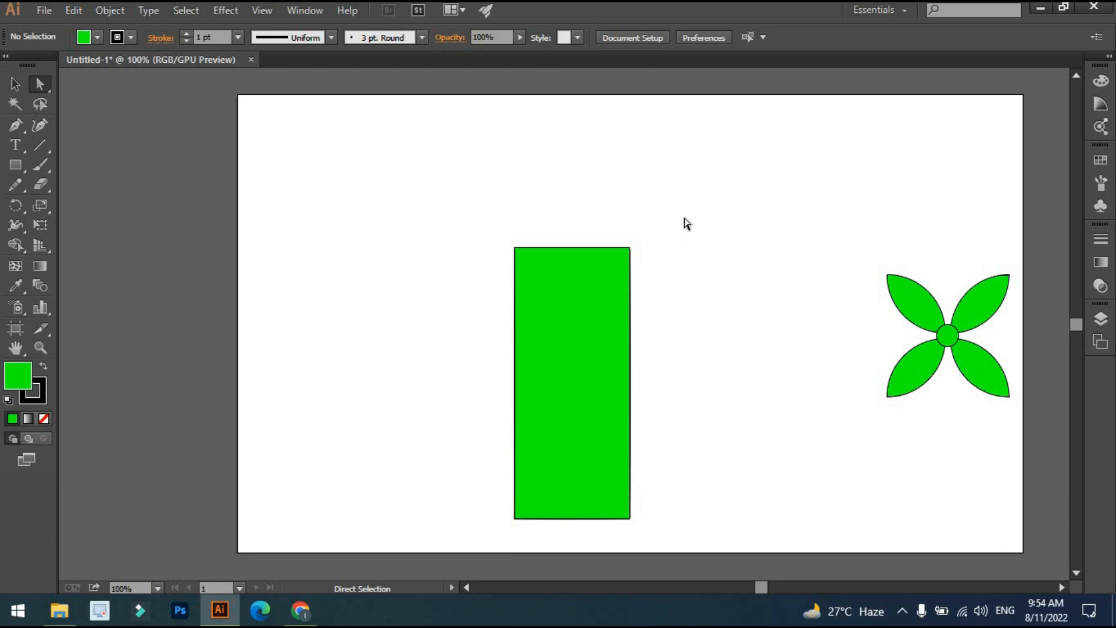
pyautogui.press('v')
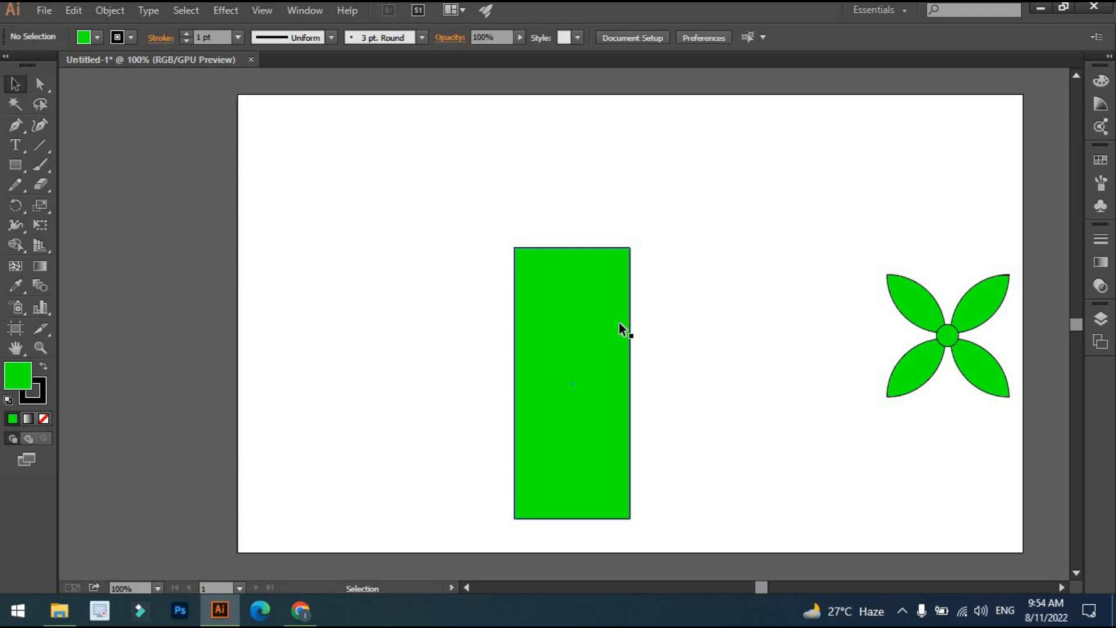
pyautogui.moveTo(620, 318); pyautogui.dragTo(415, 323)
pyautogui.hotkey('alt', 'shift')
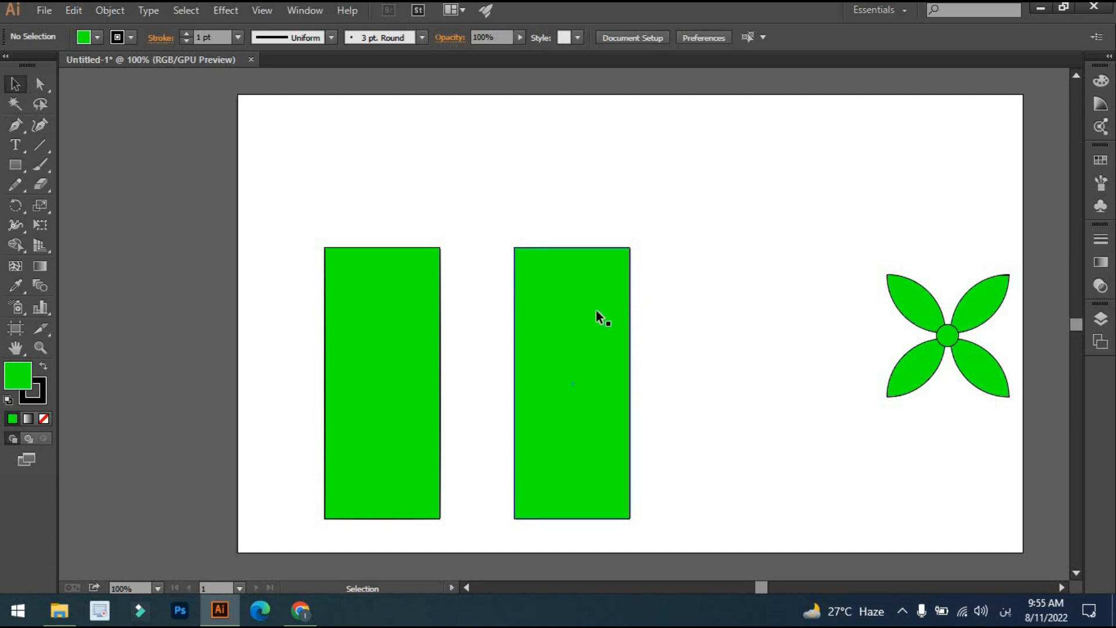
pyautogui.click(735, 300)
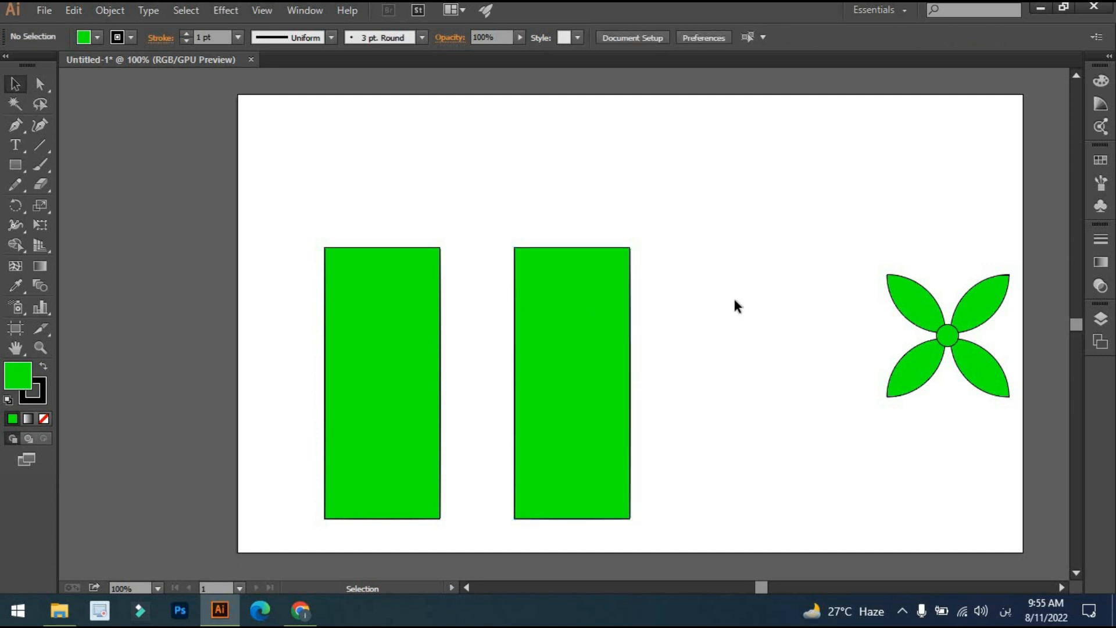
# Step: Remove the outline from the original rectangle, the one nearer the flower
pyautogui.click(614, 324)
pyautogui.click(42, 396)
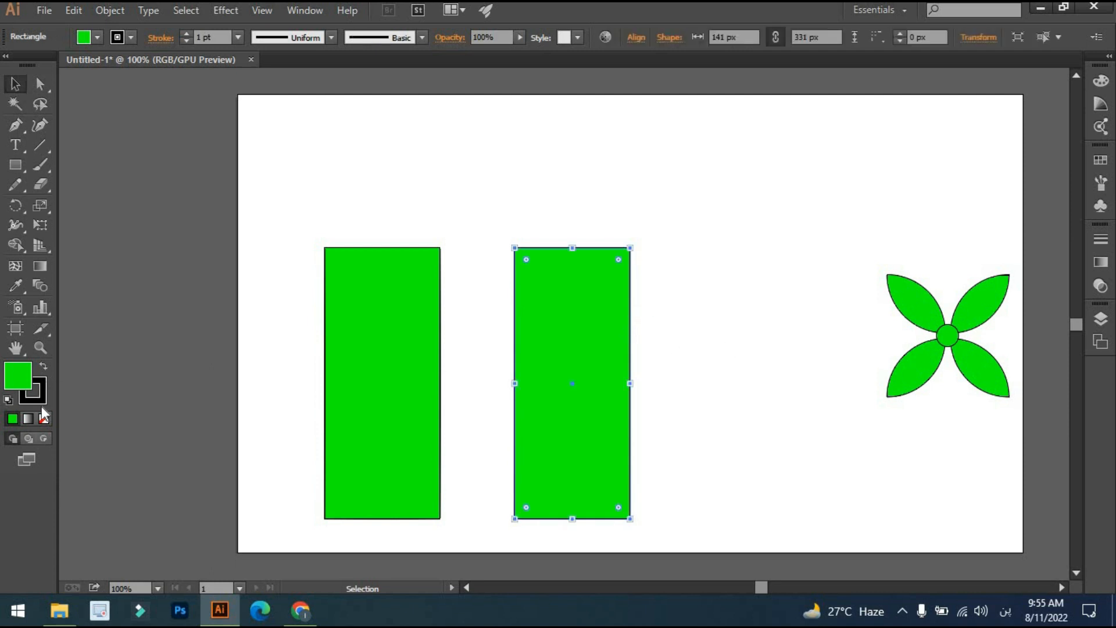
pyautogui.click(43, 416)
pyautogui.click(12, 375)
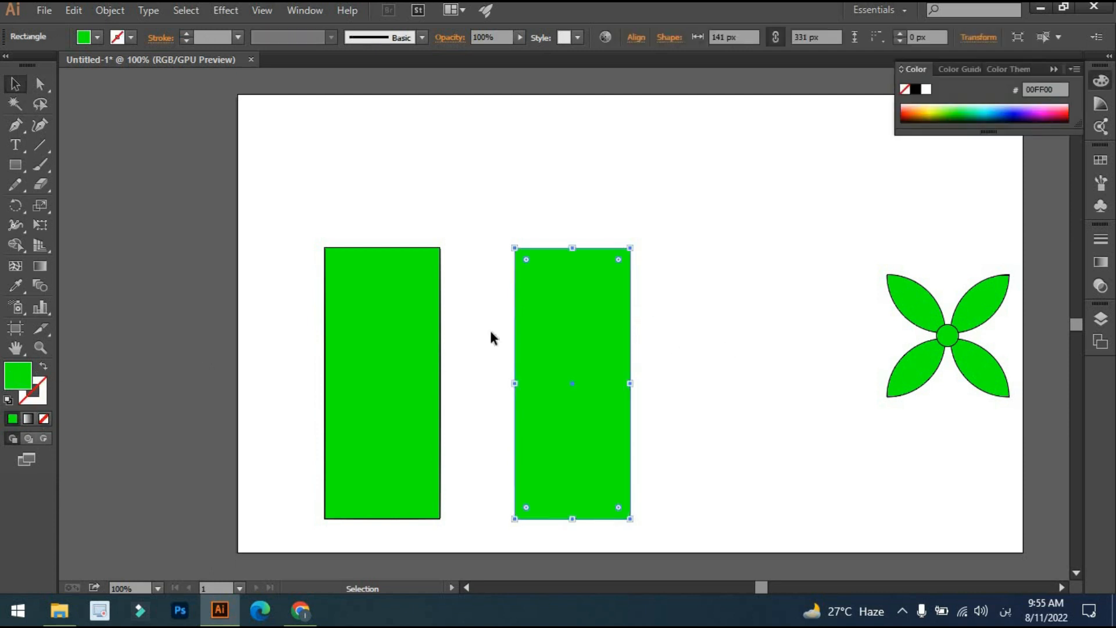
pyautogui.click(664, 313)
pyautogui.click(550, 317)
pyautogui.click(707, 305)
# Step: Fill the rectangle without an outline with dark brown 603813 and deselect it
pyautogui.click(584, 317)
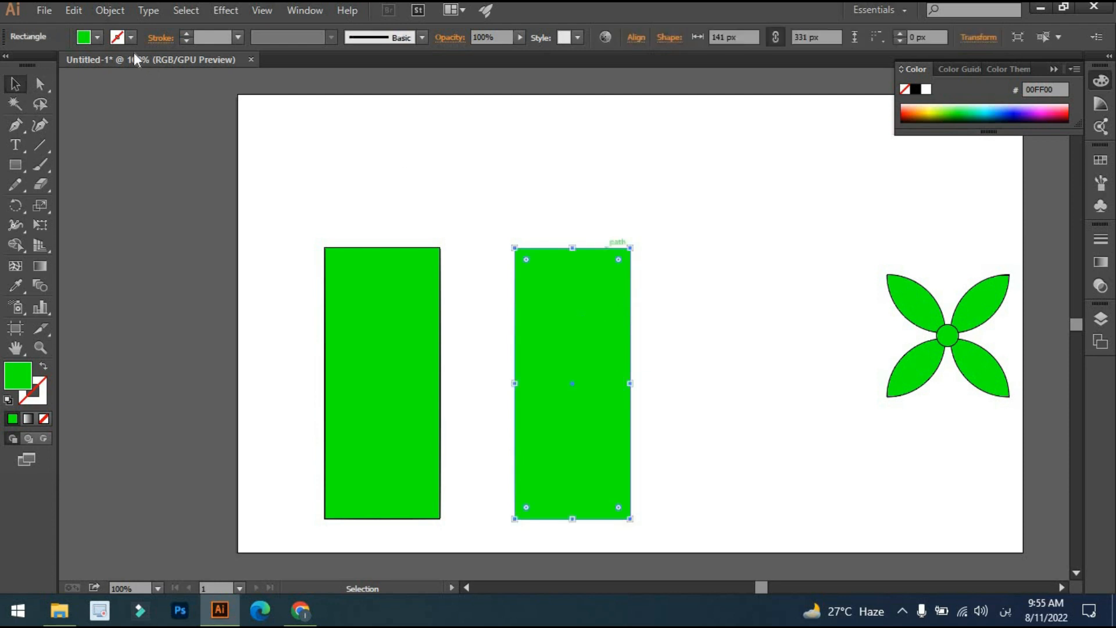
pyautogui.click(98, 38)
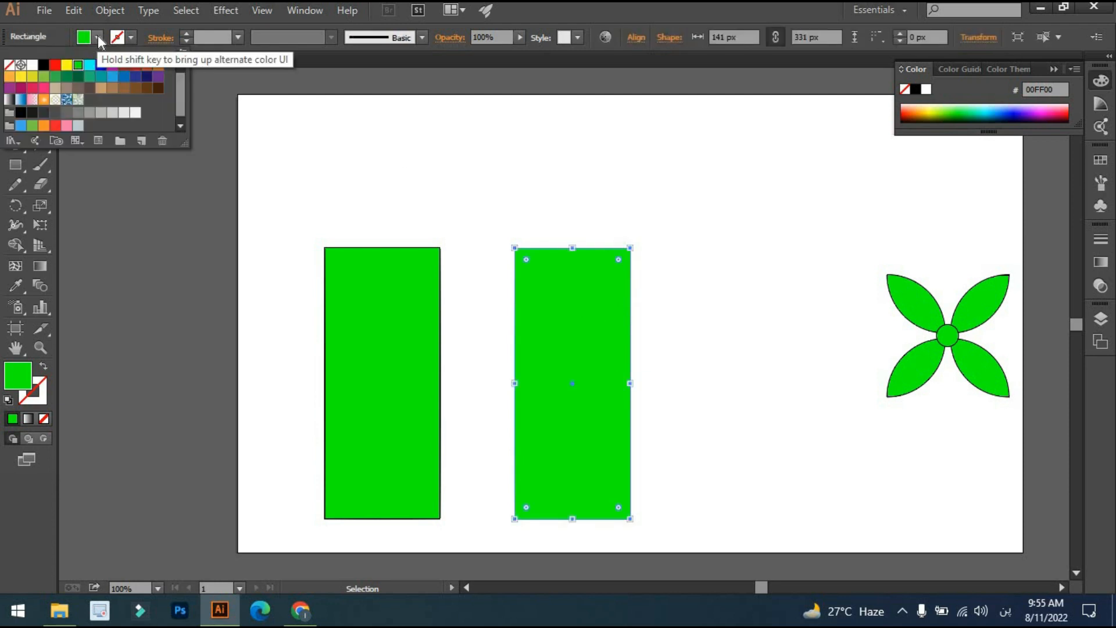
pyautogui.click(148, 89)
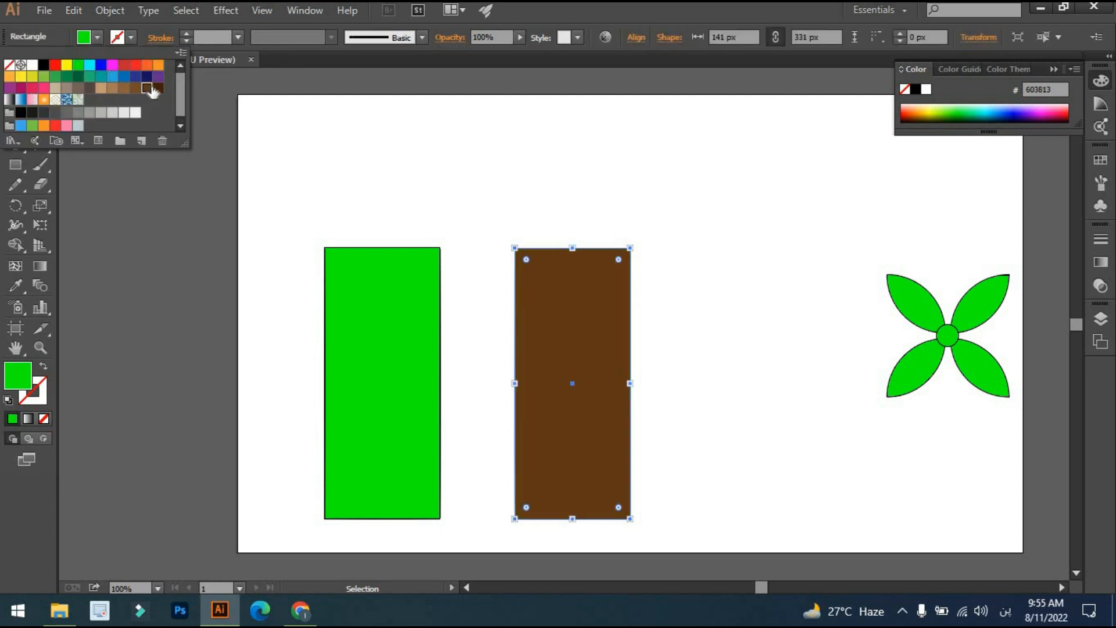
pyautogui.click(704, 299)
pyautogui.scroll(1, 663, 290)
pyautogui.moveTo(663, 290); pyautogui.dragTo(683, 276)
pyautogui.scroll(-1, 648, 262)
pyautogui.click(721, 276)
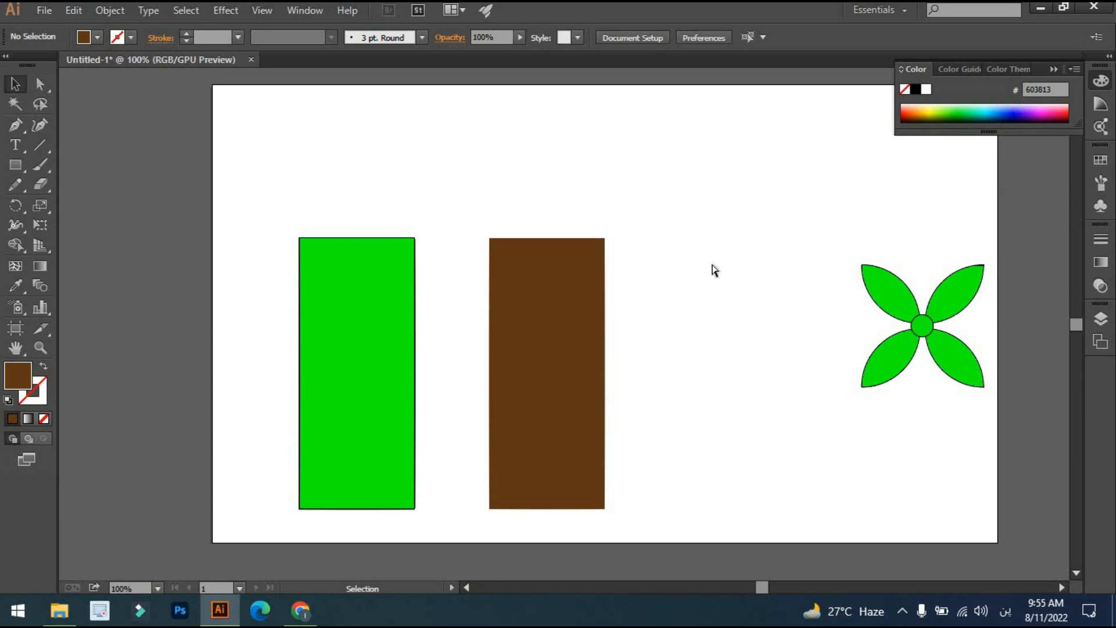
# Step: Round the brown rectangle's two top corners to a radius of 58 px
pyautogui.press('a')
pyautogui.moveTo(658, 196); pyautogui.dragTo(477, 263)
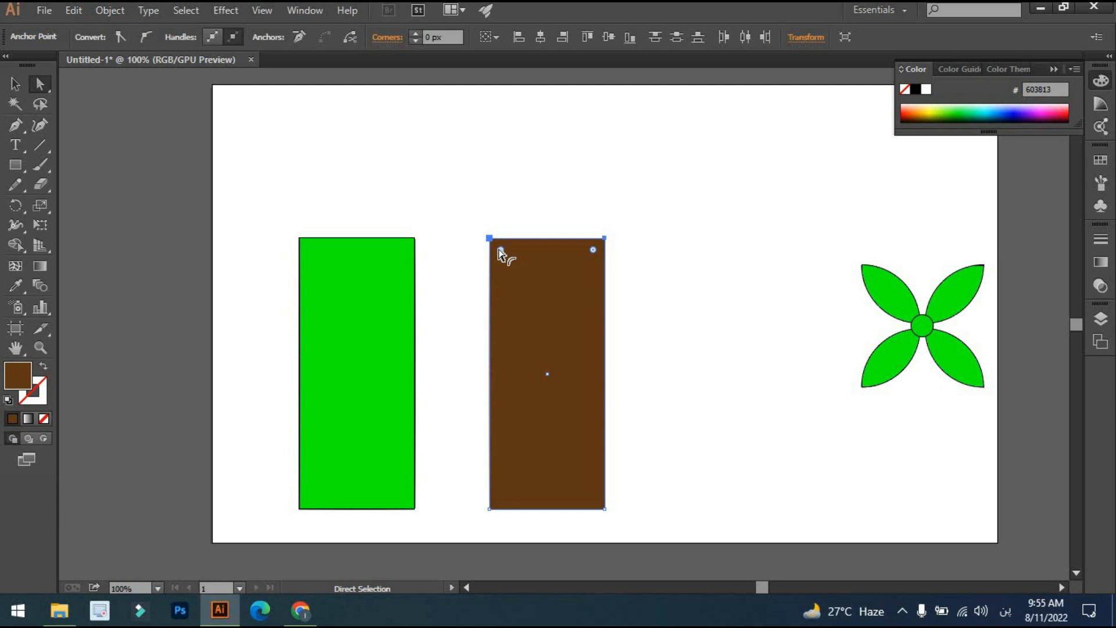
pyautogui.moveTo(501, 255); pyautogui.dragTo(529, 291)
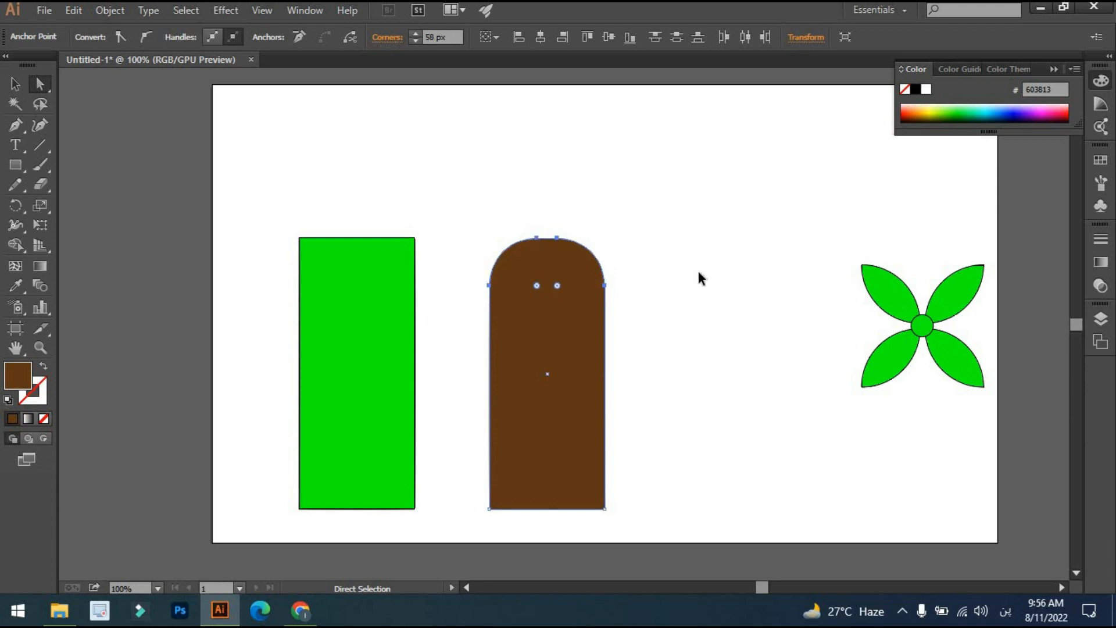
# Step: Shorten the brown round-topped shape from its bottom edge to a height of 226 px and shift it slightly right
pyautogui.press('v')
pyautogui.moveTo(549, 511); pyautogui.dragTo(552, 425)
pyautogui.click(756, 388)
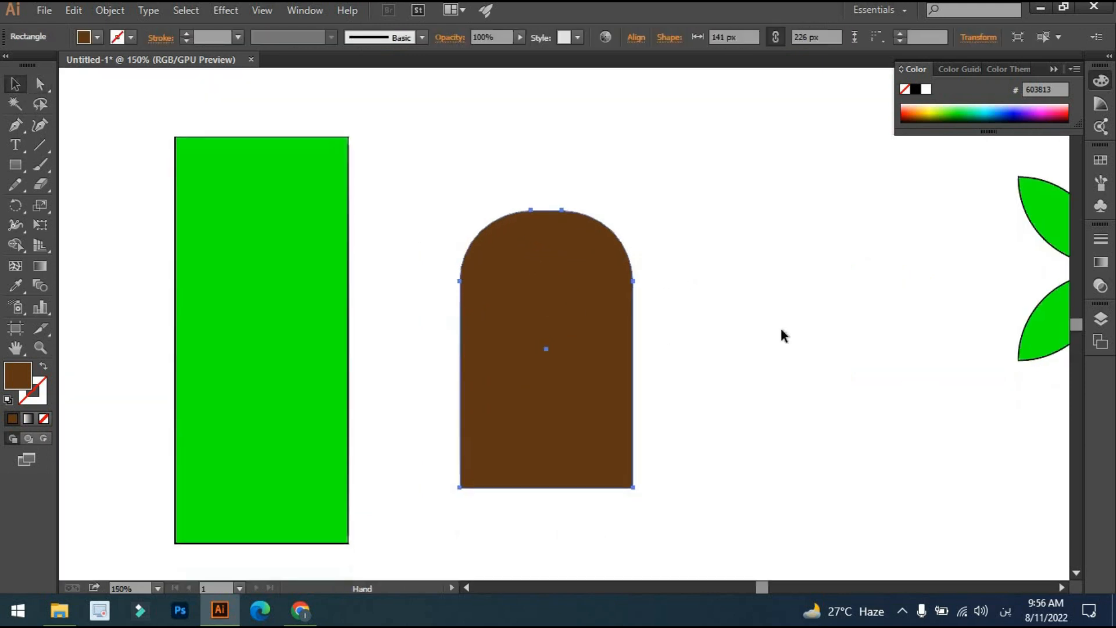
pyautogui.click(756, 331)
pyautogui.moveTo(619, 338); pyautogui.dragTo(628, 340)
pyautogui.click(737, 348)
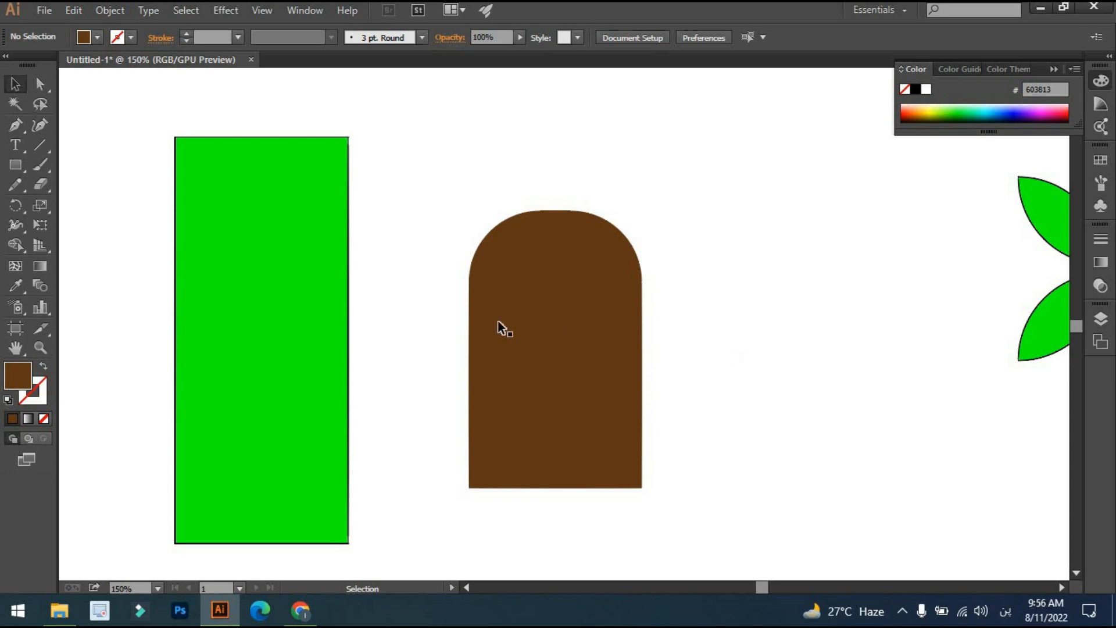
# Step: Duplicate the green rectangle to the right of the brown shape and reduce the copy's height to 45 px
pyautogui.moveTo(327, 298); pyautogui.dragTo(844, 305)
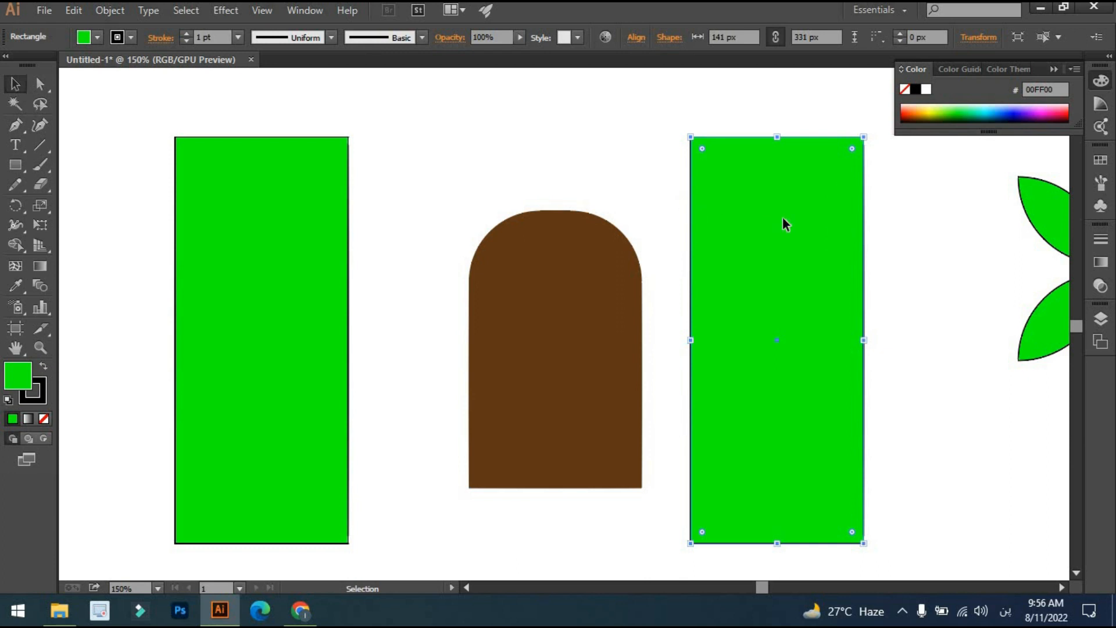
pyautogui.moveTo(779, 140); pyautogui.dragTo(791, 488)
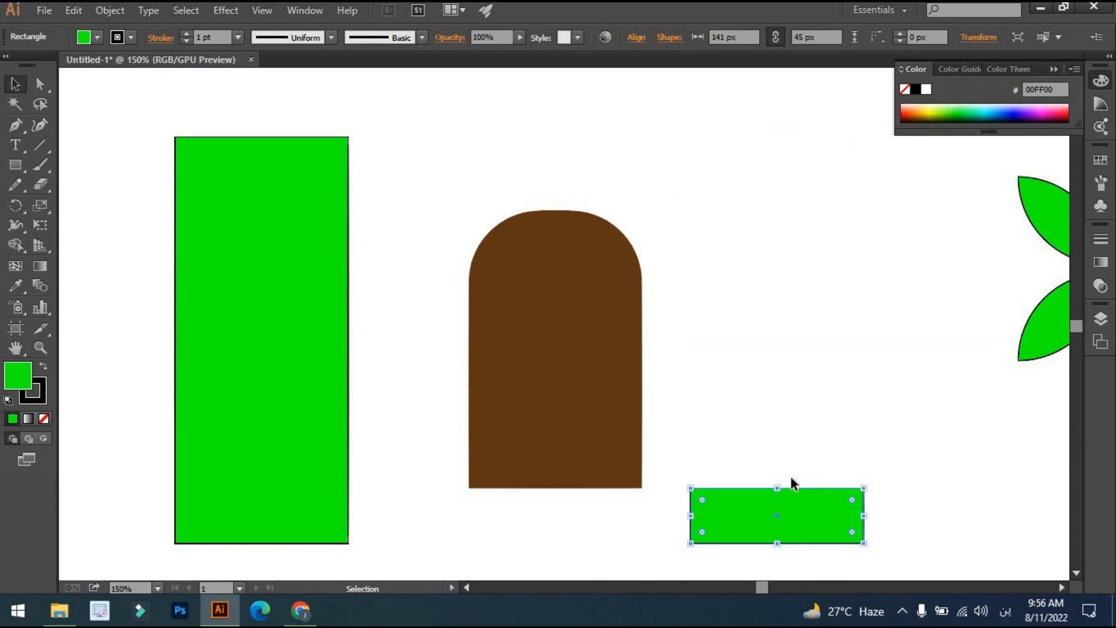
pyautogui.click(800, 470)
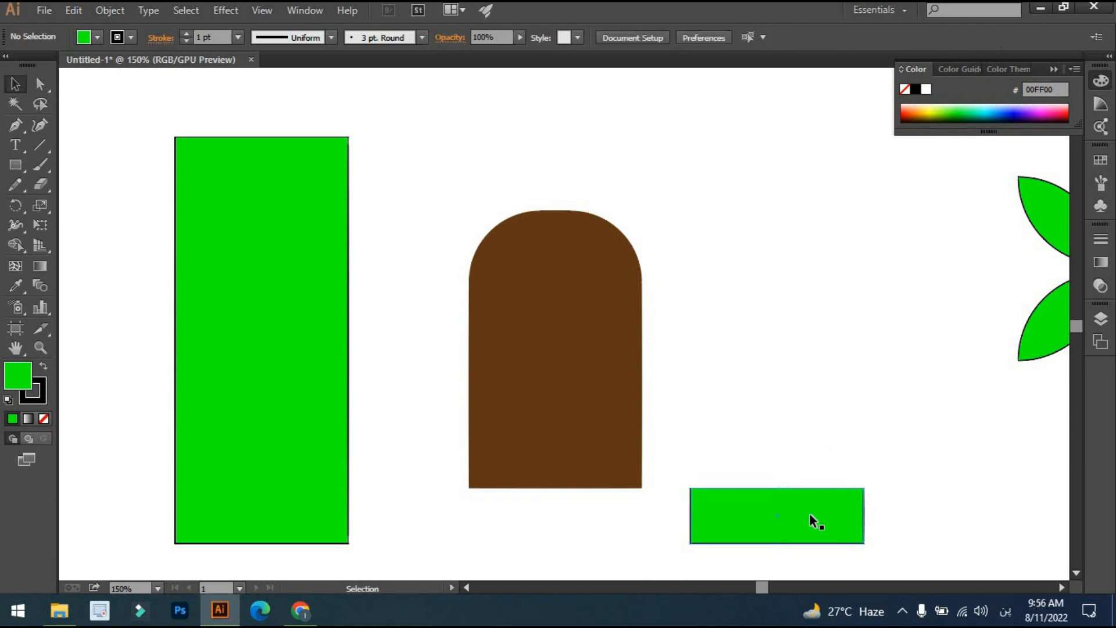
# Step: Remove the small green rectangle's outline and place it as a band across the lower part of the brown shape
pyautogui.moveTo(809, 513); pyautogui.dragTo(704, 450)
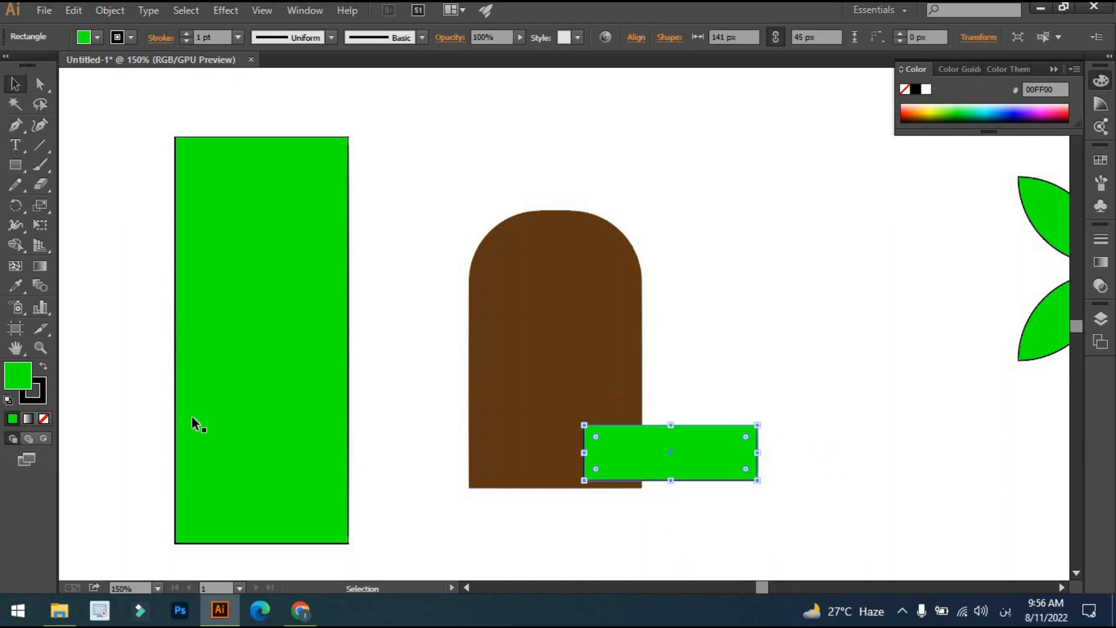
pyautogui.click(40, 395)
pyautogui.click(45, 420)
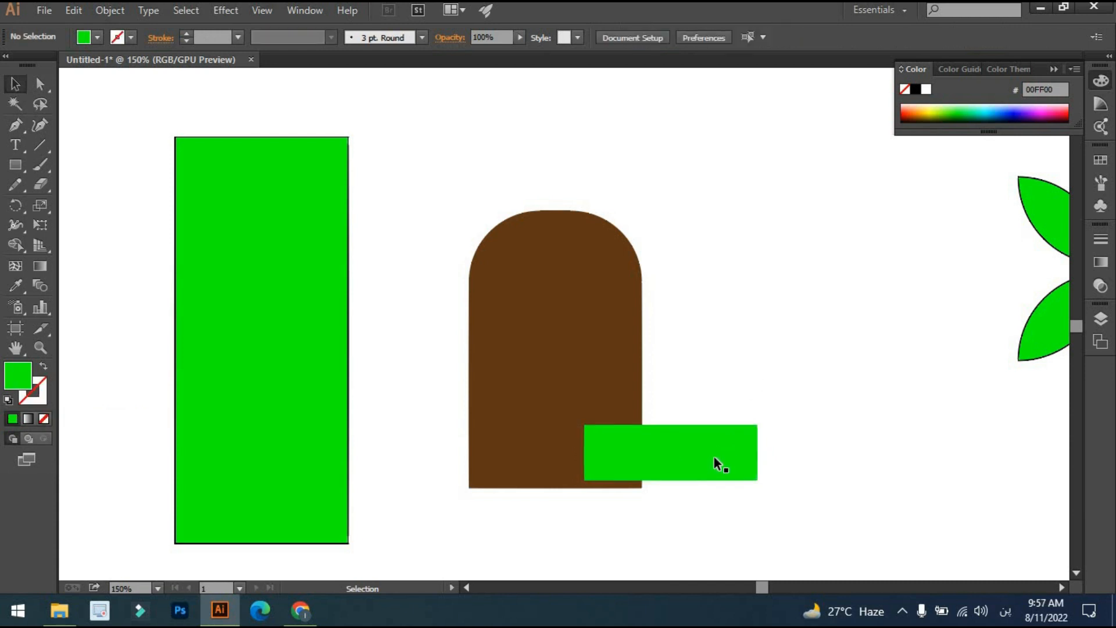
pyautogui.moveTo(714, 457); pyautogui.dragTo(605, 409)
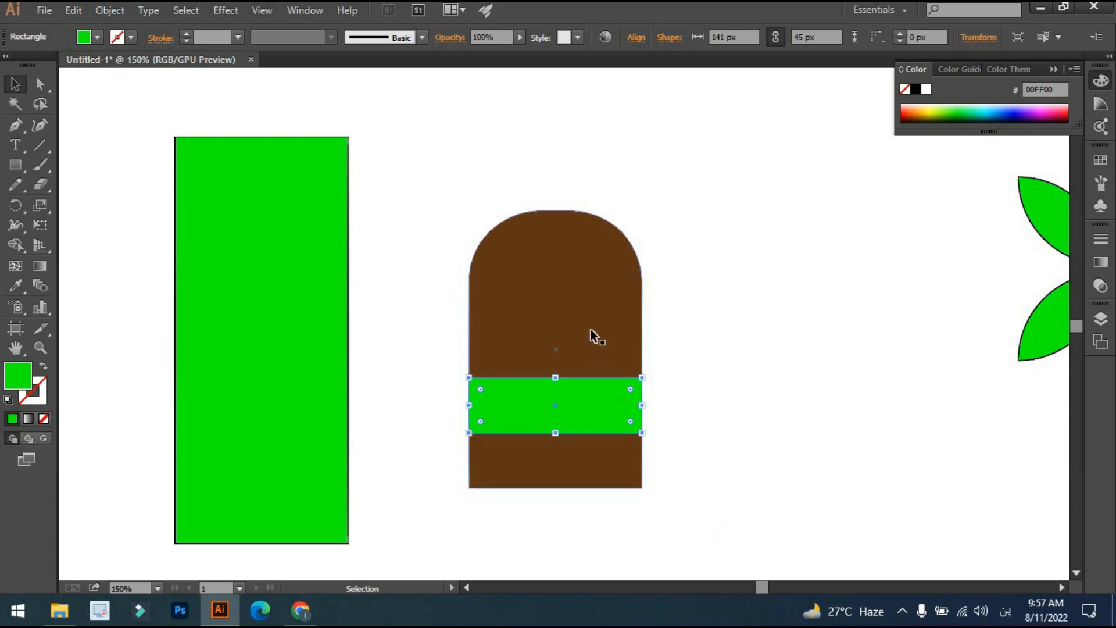
# Step: Recolour the green band across the brown round-topped shape with light brown AF7343
pyautogui.click(17, 284)
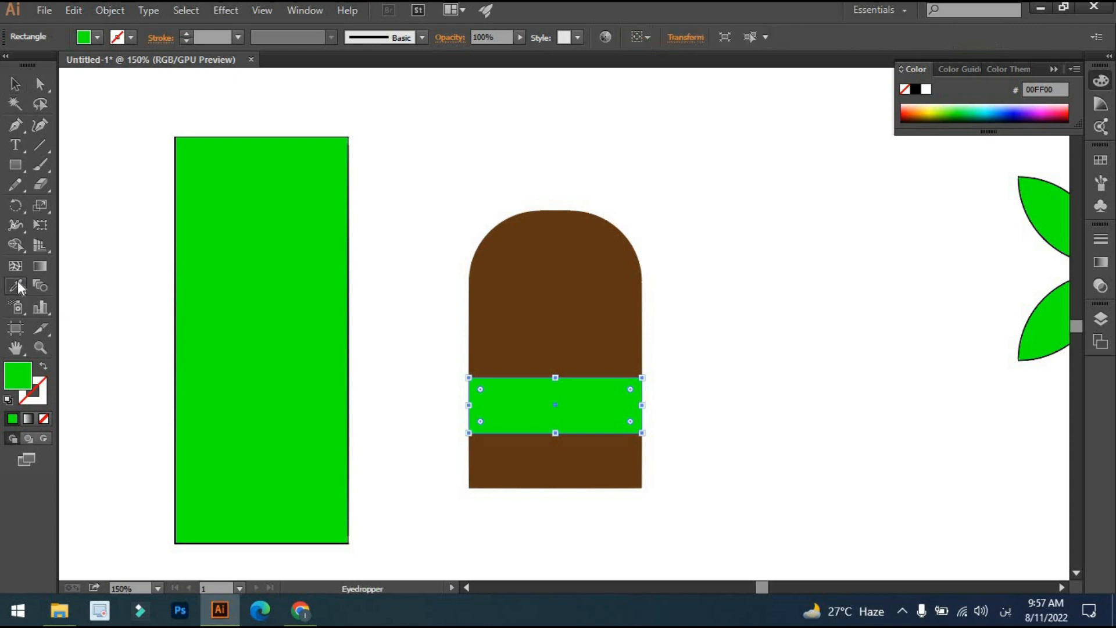
pyautogui.click(549, 284)
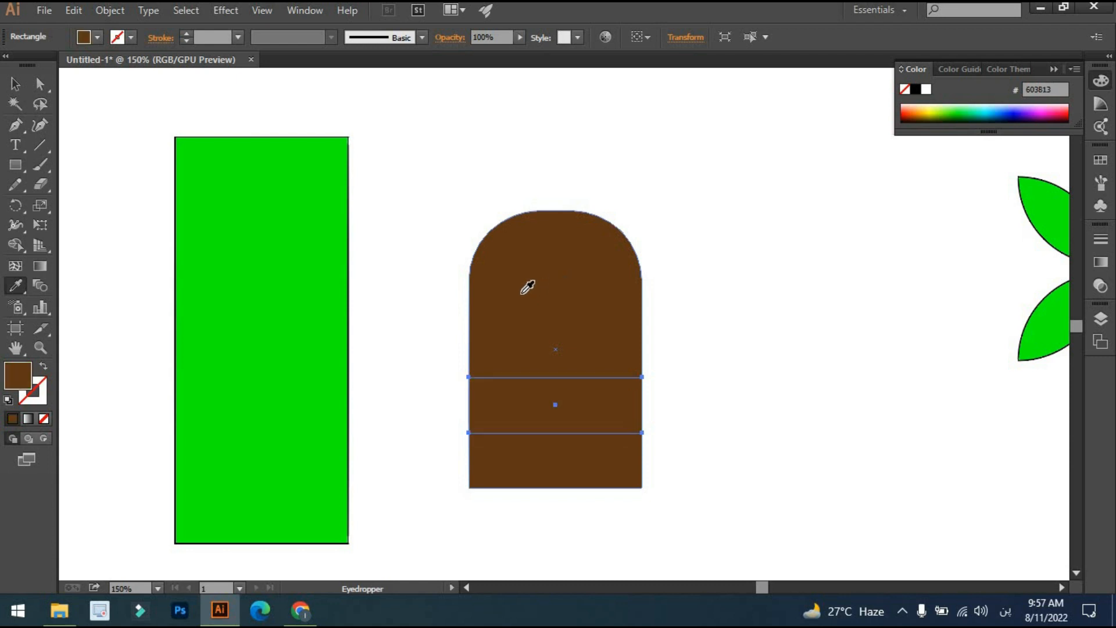
pyautogui.press('v')
pyautogui.click(717, 391)
pyautogui.click(599, 408)
pyautogui.doubleClick(16, 381)
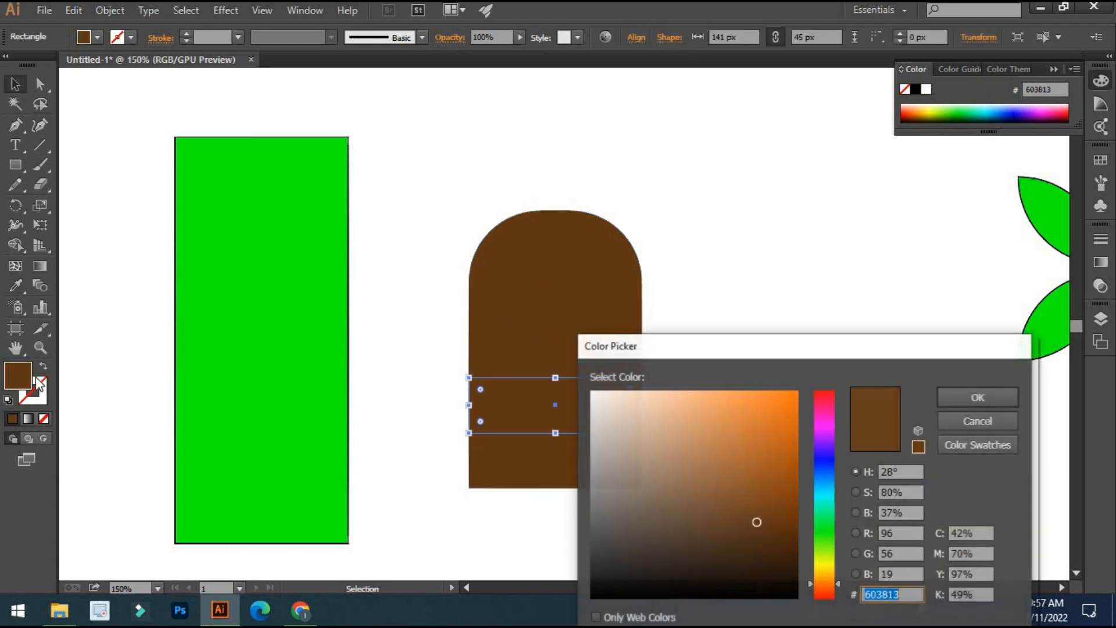
pyautogui.moveTo(747, 510); pyautogui.dragTo(722, 457)
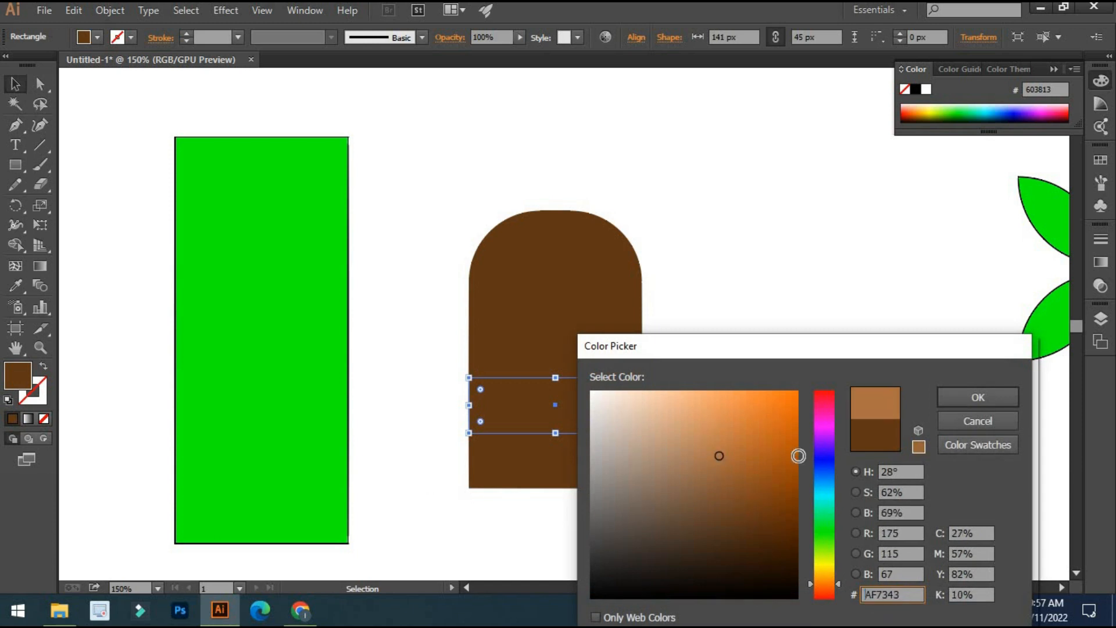
pyautogui.click(965, 399)
pyautogui.click(737, 398)
# Step: Duplicate the green rectangle to the right of the brown shape, then shorten the copy and narrow it to 41 px wide
pyautogui.moveTo(667, 387); pyautogui.dragTo(647, 371)
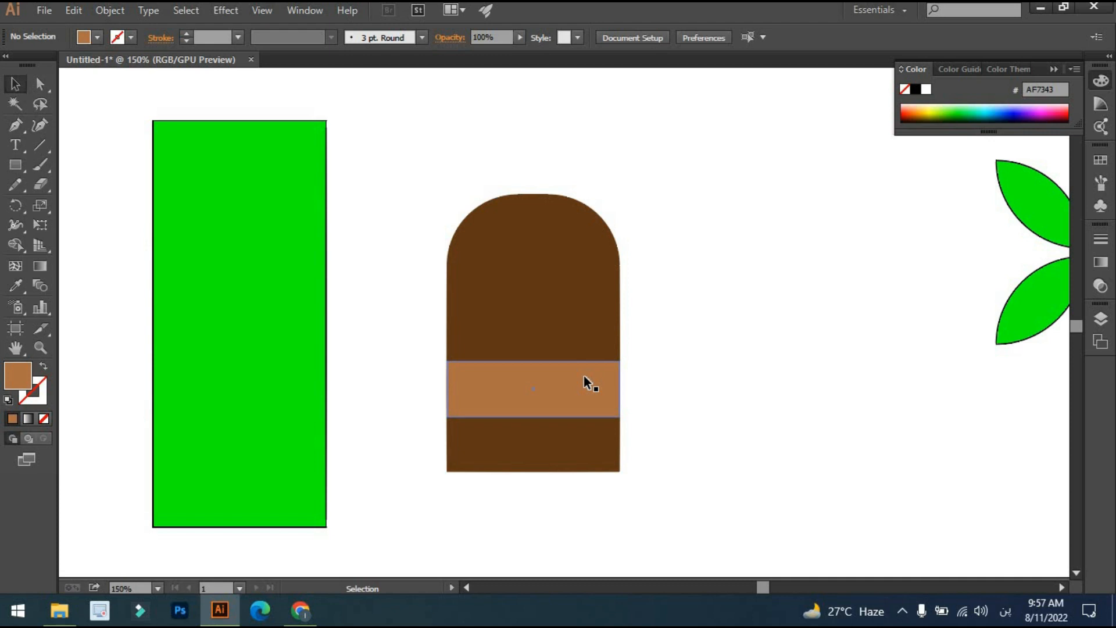
pyautogui.scroll(-1, 583, 375)
pyautogui.moveTo(586, 369); pyautogui.dragTo(565, 399)
pyautogui.moveTo(369, 355); pyautogui.dragTo(718, 268)
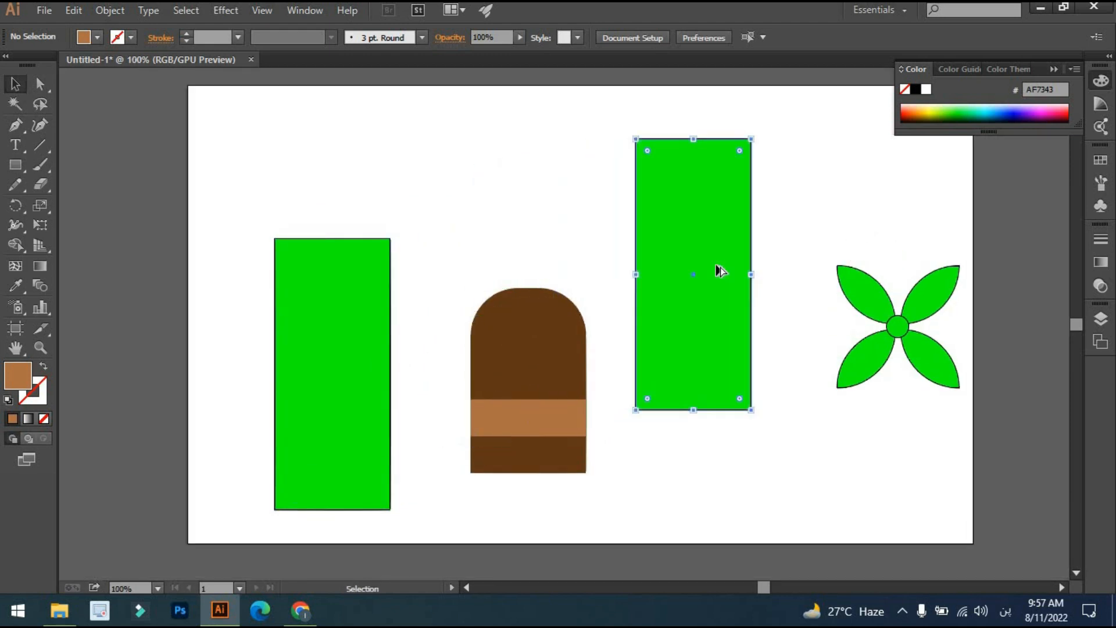
pyautogui.moveTo(694, 141); pyautogui.dragTo(693, 275)
pyautogui.moveTo(751, 342); pyautogui.dragTo(678, 343)
# Step: Reduce the small green rectangle's height to about 57.5 px and centre it on top of the brown shape as a neck
pyautogui.moveTo(658, 280); pyautogui.dragTo(658, 335)
pyautogui.moveTo(658, 335); pyautogui.dragTo(657, 343)
pyautogui.moveTo(690, 256); pyautogui.dragTo(673, 262)
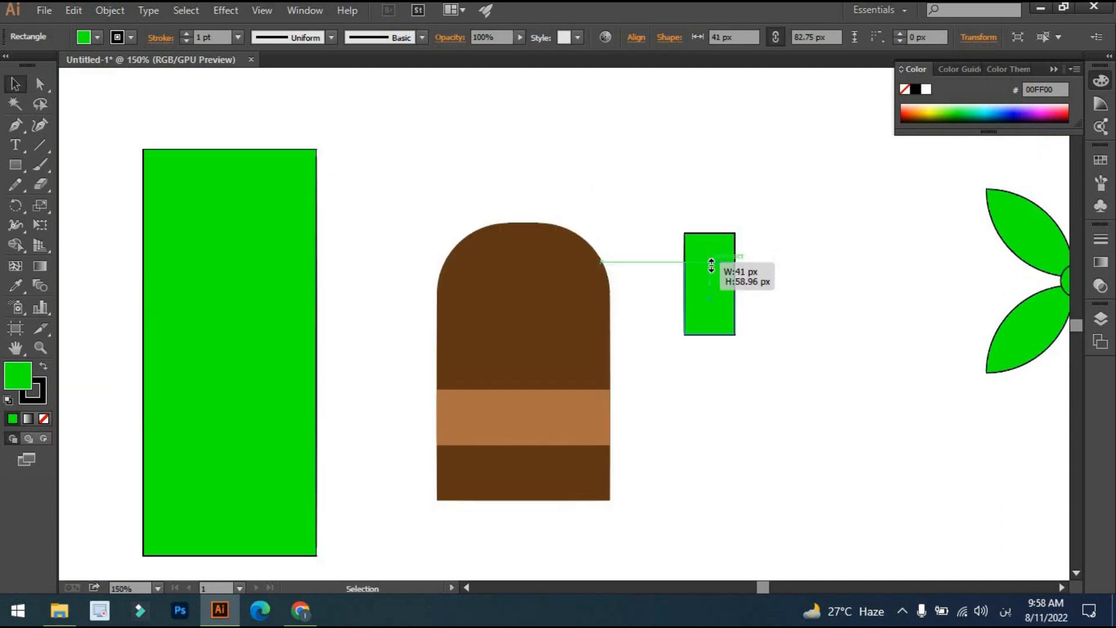
pyautogui.moveTo(713, 264); pyautogui.dragTo(540, 192)
pyautogui.hotkey('ctrl', 'shift', 'a')
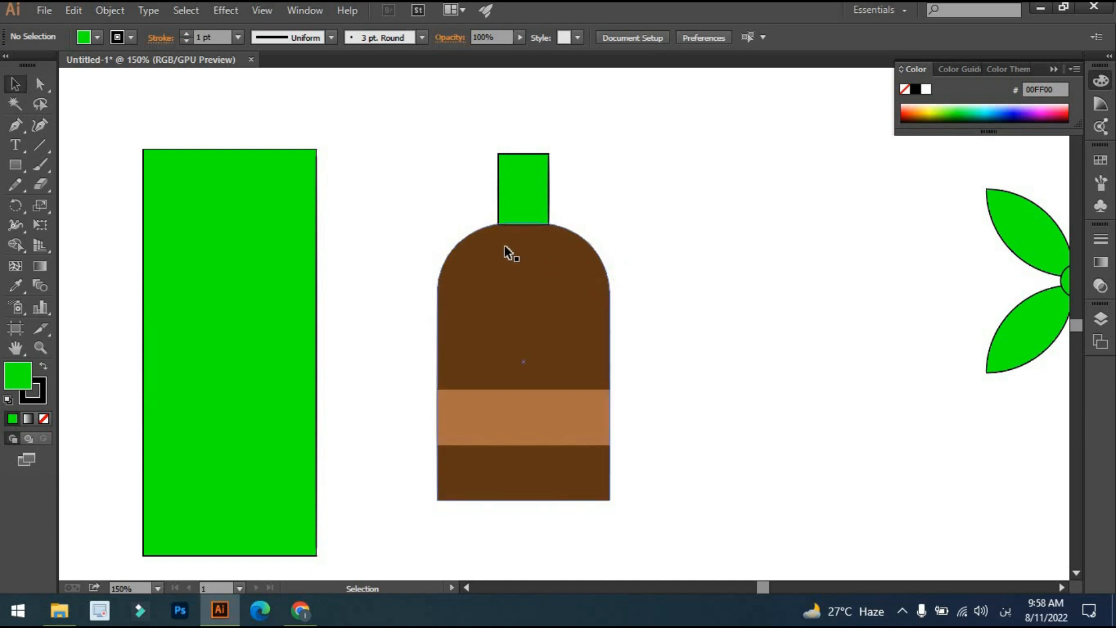
# Step: Match the green neck to the brown body by sampling the body's fill and lack of outline with the Eyedropper
pyautogui.press('i')
pyautogui.click(534, 249)
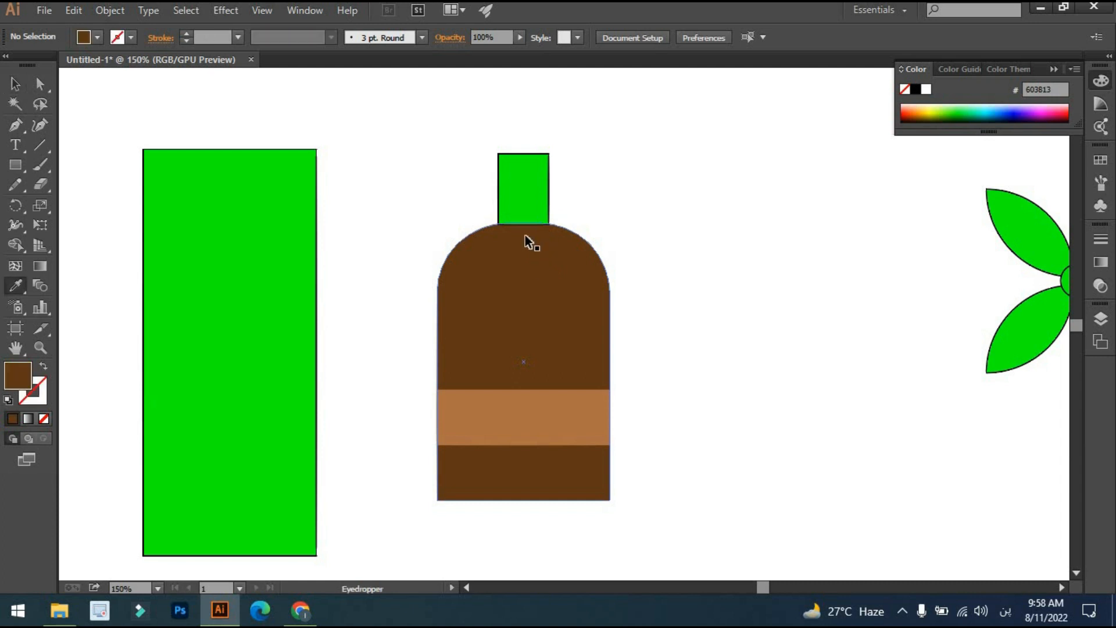
pyautogui.press('v')
pyautogui.click(526, 198)
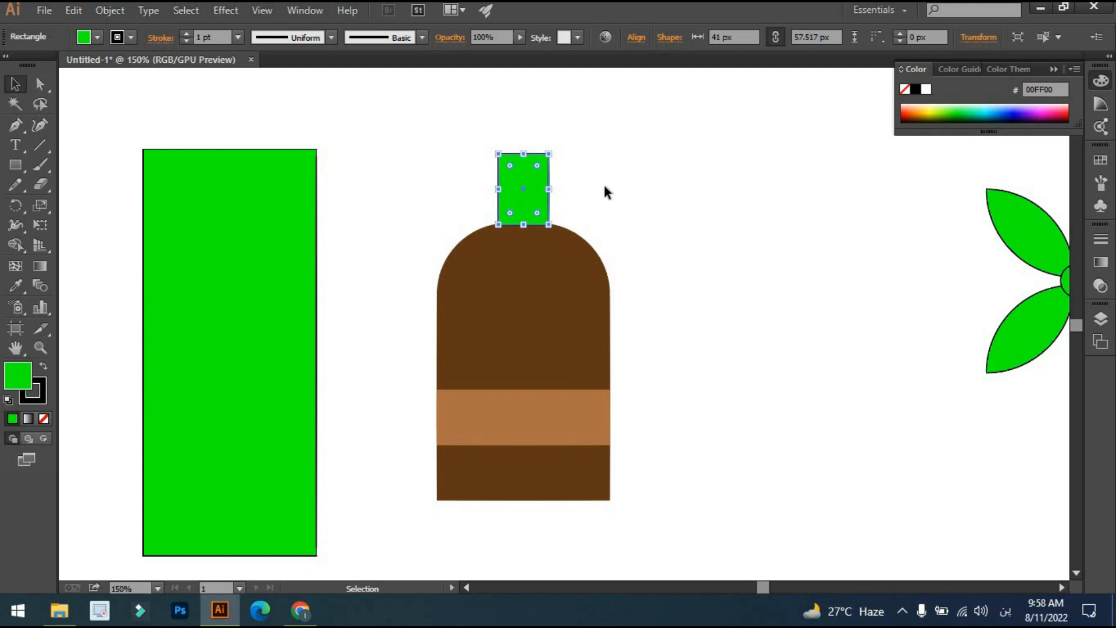
pyautogui.press('i')
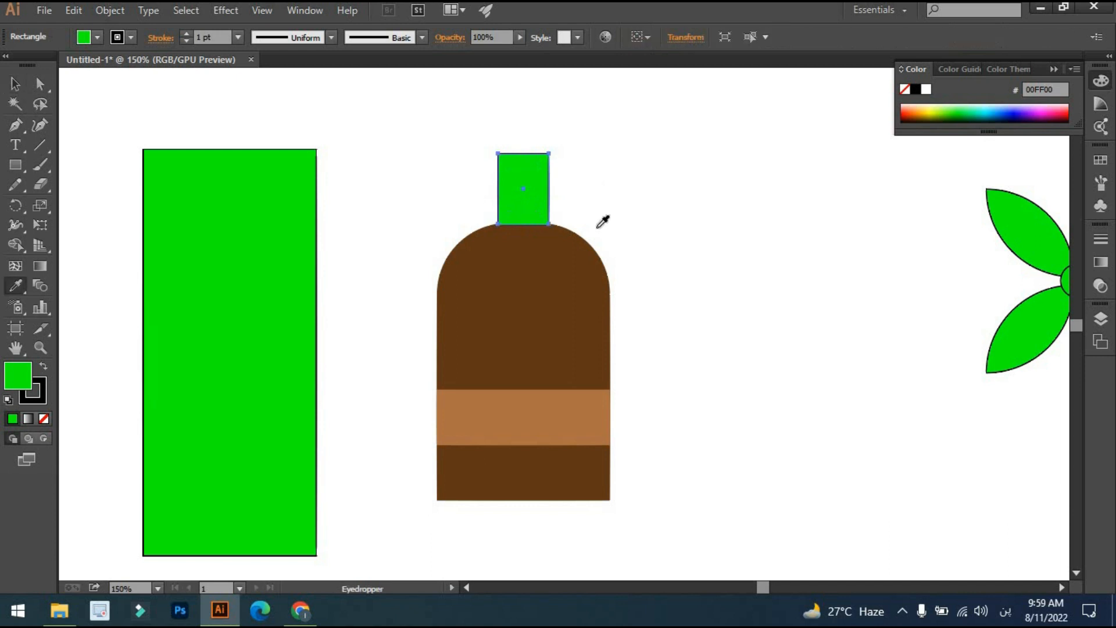
pyautogui.click(575, 263)
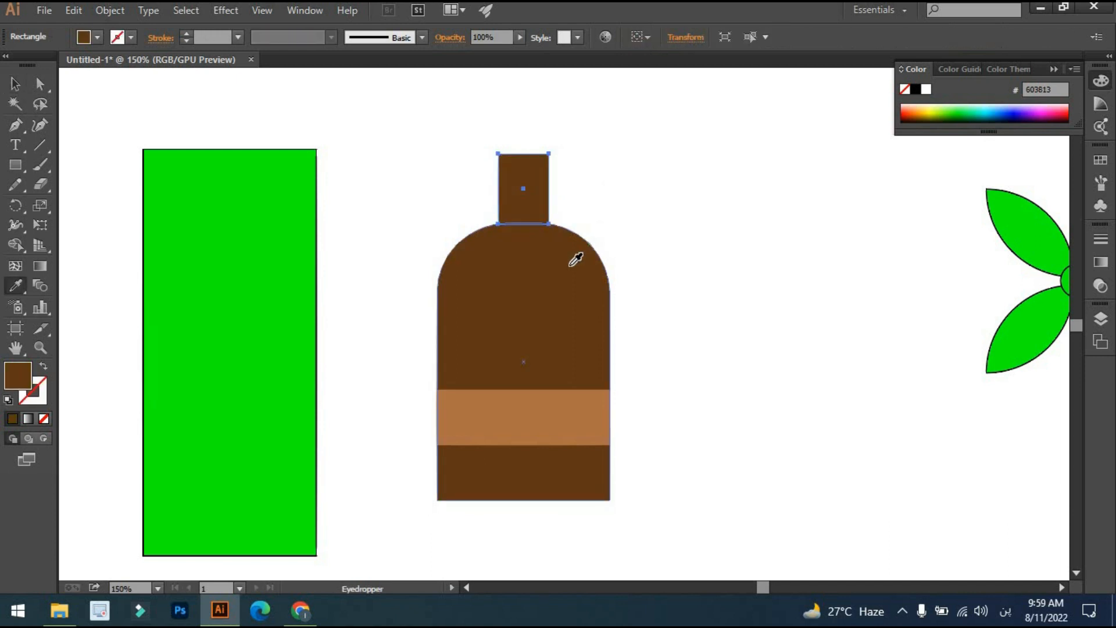
pyautogui.press('v')
pyautogui.click(681, 239)
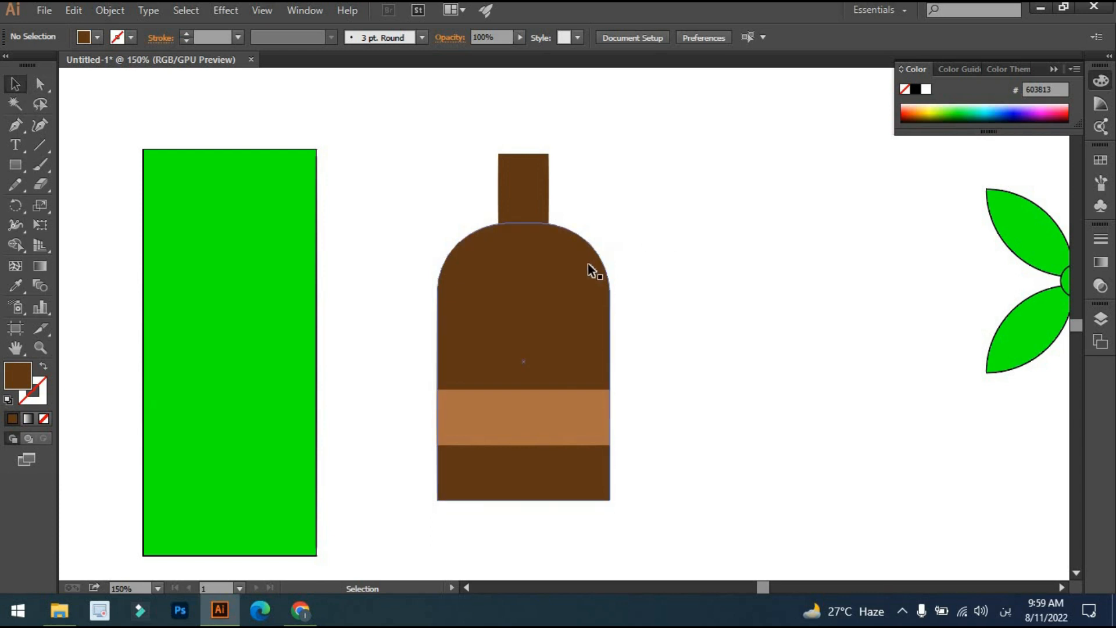
# Step: Set the bottle neck's fill to the slightly lighter brown 683C17
pyautogui.click(535, 196)
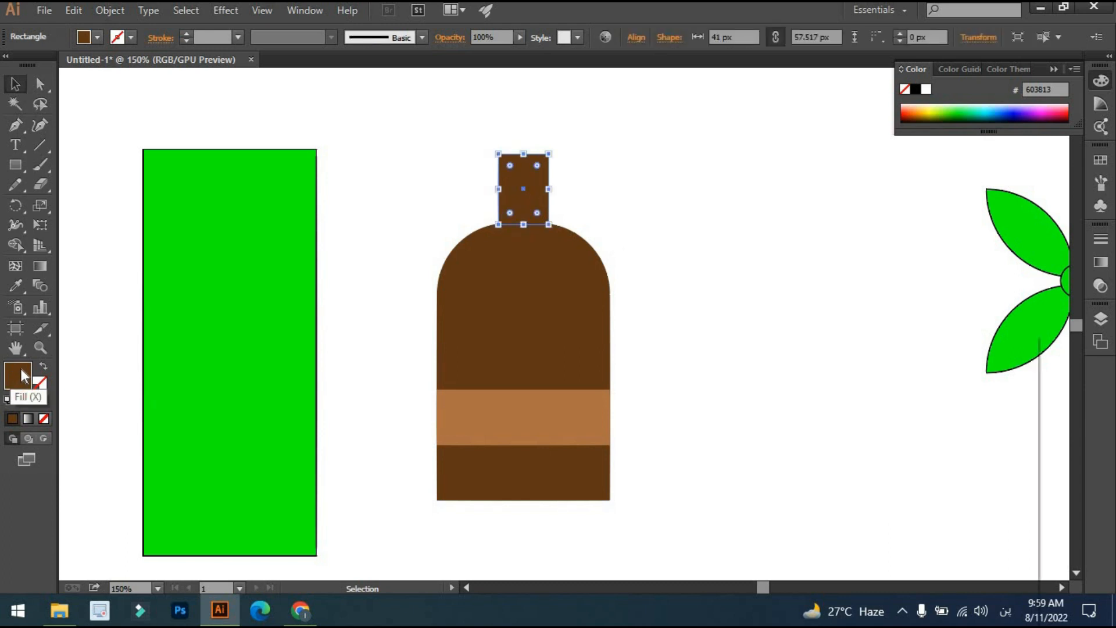
pyautogui.doubleClick(23, 376)
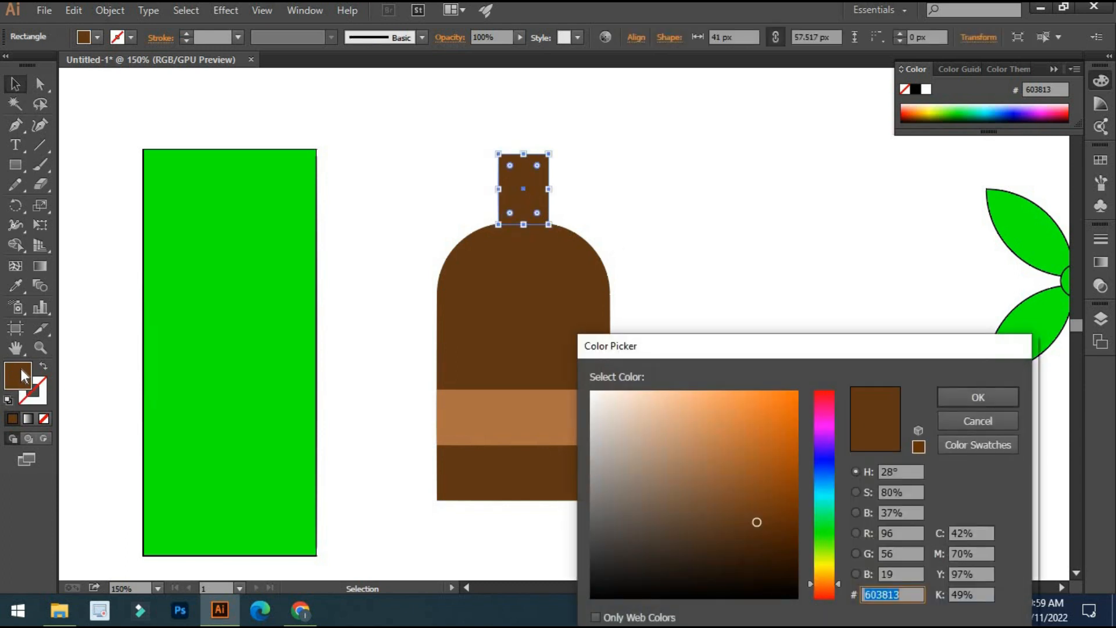
pyautogui.click(755, 518)
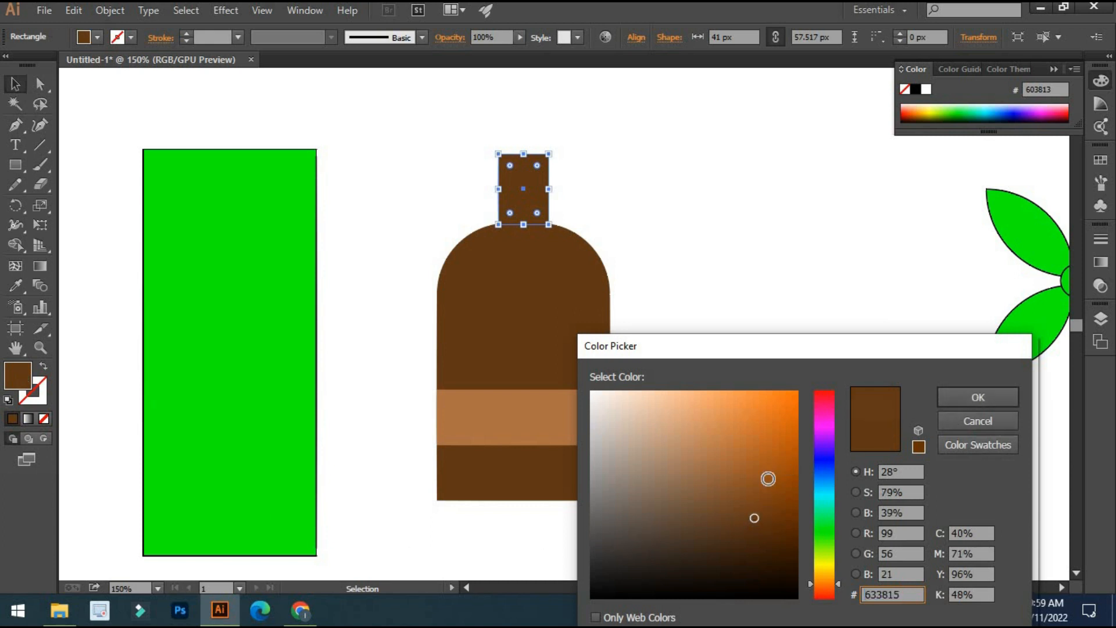
pyautogui.click(752, 513)
pyautogui.press('Return')
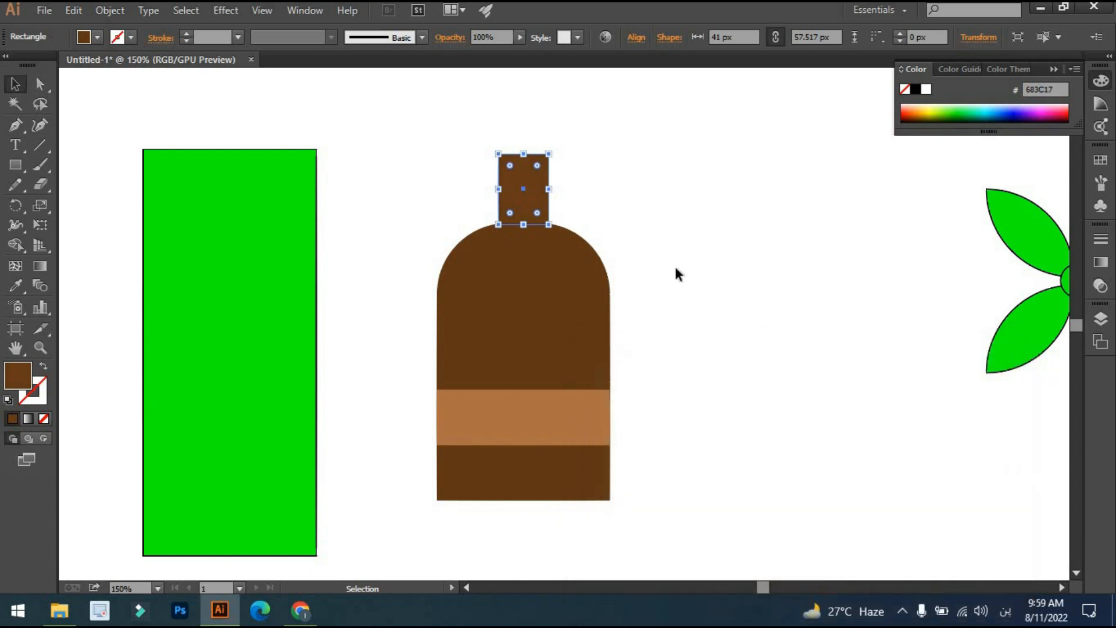
pyautogui.click(660, 259)
# Step: Shorten the bottle neck slightly from its upper edge
pyautogui.scroll(2, 549, 206)
pyautogui.moveTo(547, 205); pyautogui.dragTo(513, 310)
pyautogui.scroll(-2, 656, 299)
pyautogui.moveTo(650, 299); pyautogui.dragTo(611, 250)
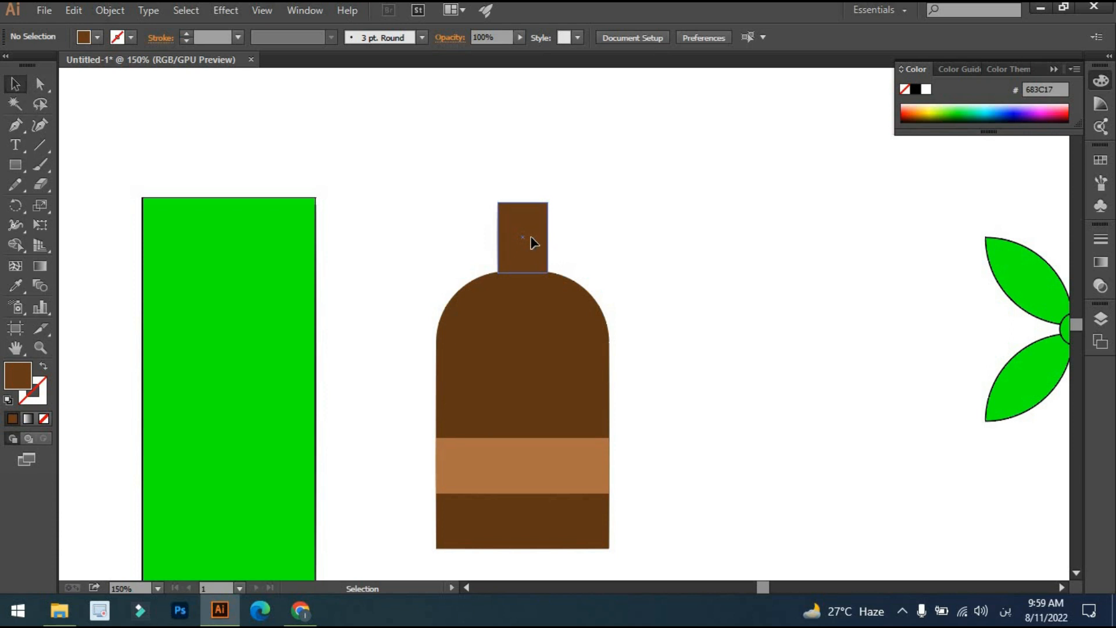
pyautogui.click(526, 216)
pyautogui.moveTo(525, 203); pyautogui.dragTo(525, 220)
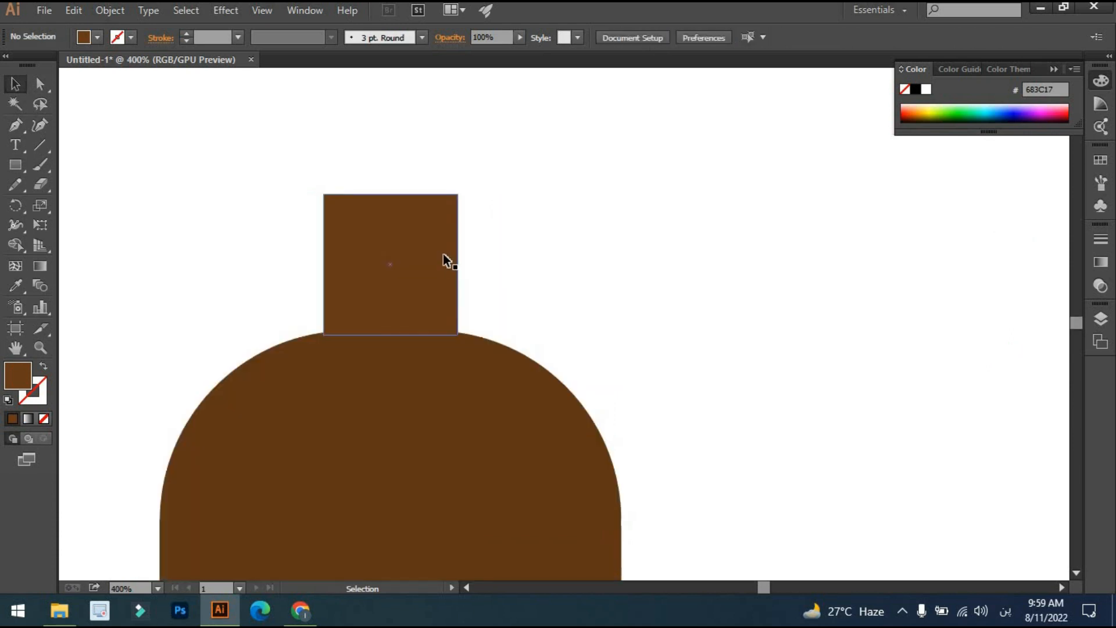
# Step: Duplicate the neck to the right of the bottle and resize the copy to about 44.9 by 11.4 px
pyautogui.moveTo(437, 254); pyautogui.dragTo(759, 260)
pyautogui.moveTo(712, 329); pyautogui.dragTo(710, 235)
pyautogui.moveTo(782, 216); pyautogui.dragTo(793, 222)
pyautogui.click(745, 216)
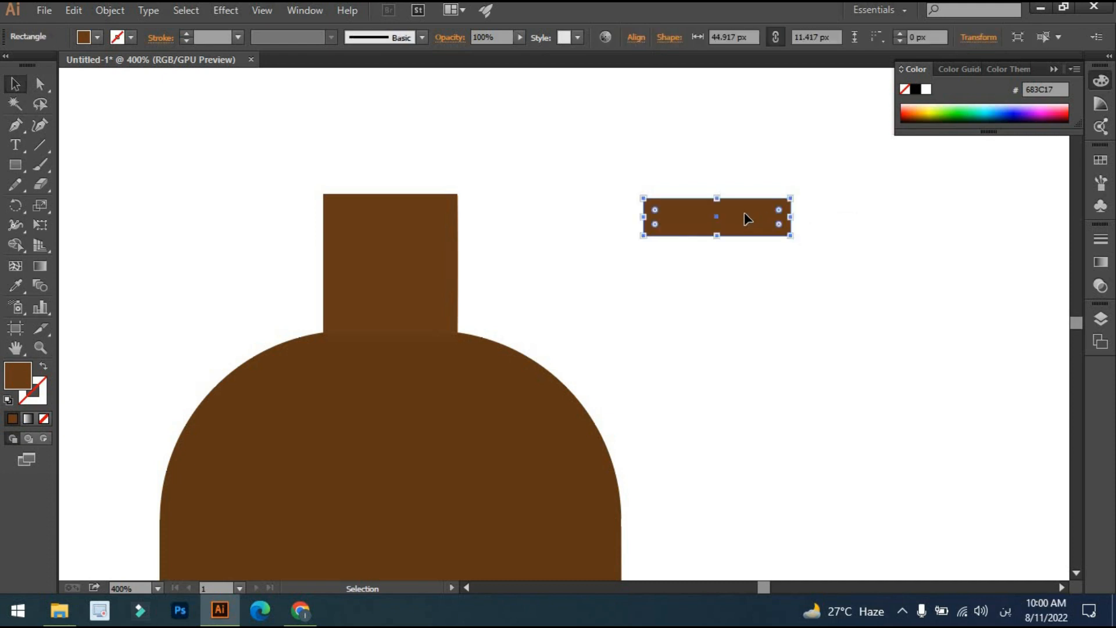
# Step: Fill the small flat rectangle with the light brown sampled from the bottle's band
pyautogui.scroll(-2, 752, 235)
pyautogui.moveTo(743, 257); pyautogui.dragTo(758, 158)
pyautogui.scroll(1, 756, 223)
pyautogui.scroll(-2, 758, 159)
pyautogui.click(789, 202)
pyautogui.click(752, 149)
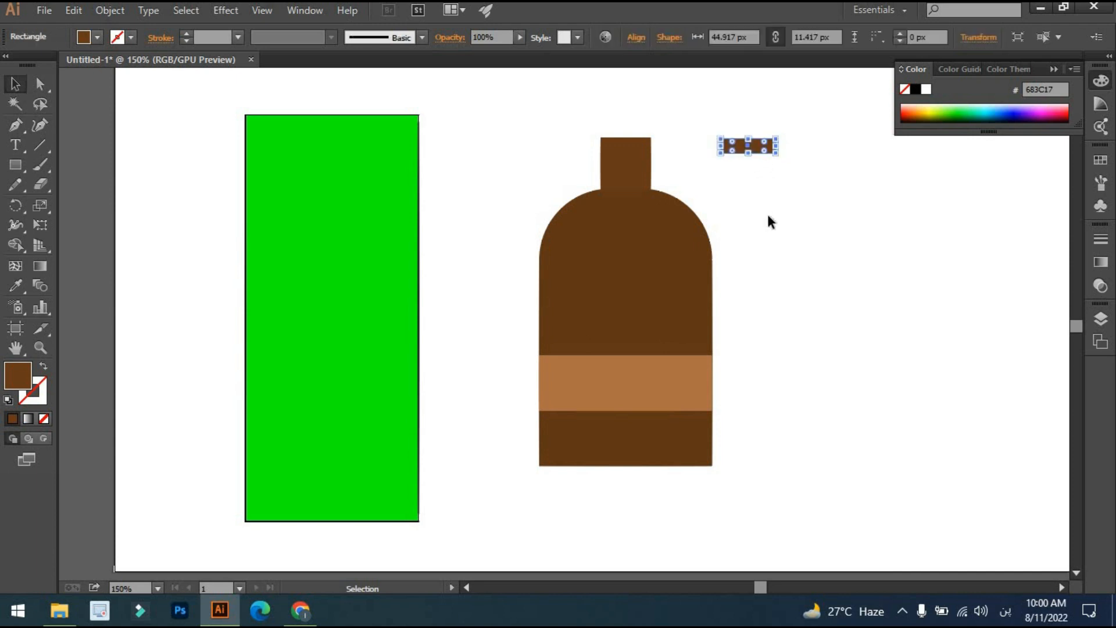
pyautogui.press('i')
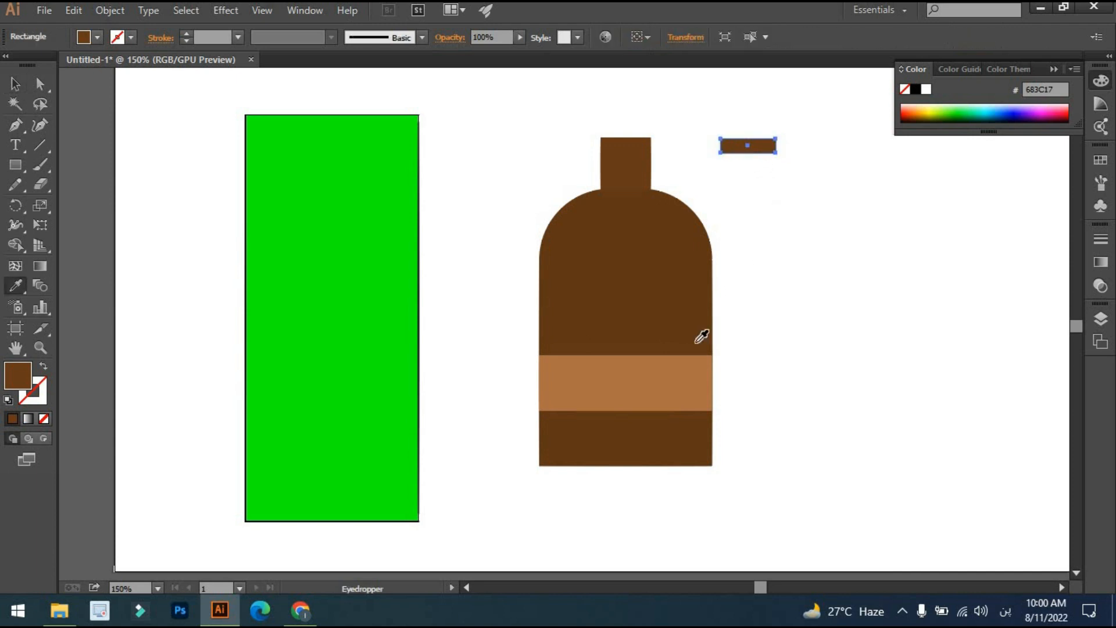
pyautogui.click(666, 371)
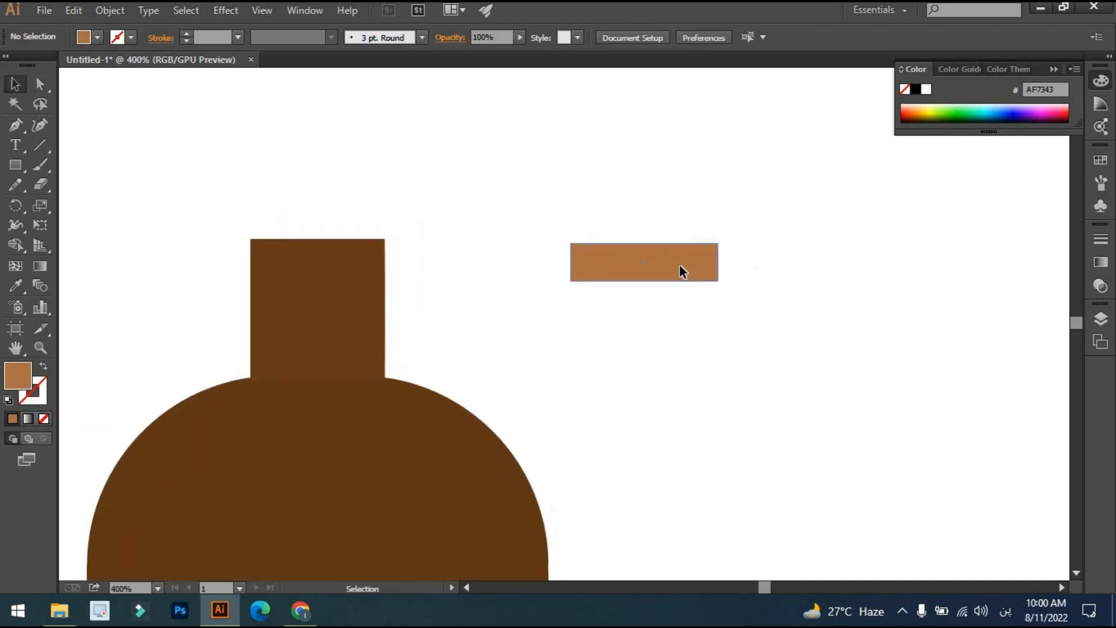
pyautogui.click(680, 266)
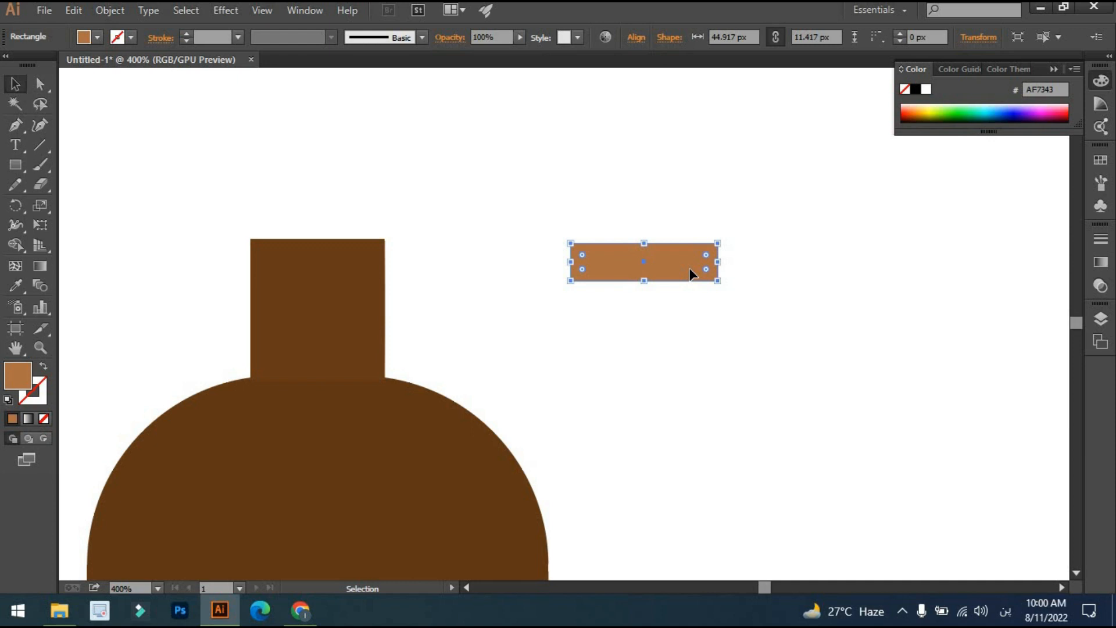
pyautogui.click(669, 357)
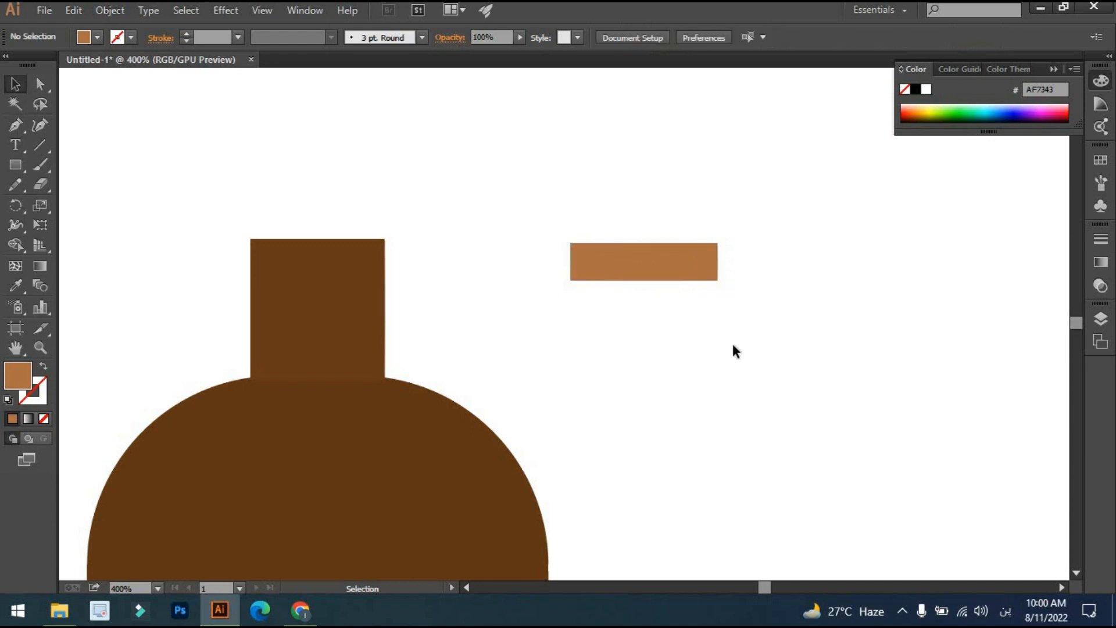
# Step: Fill the small flat rectangle with dark brown 3D210B
pyautogui.click(669, 272)
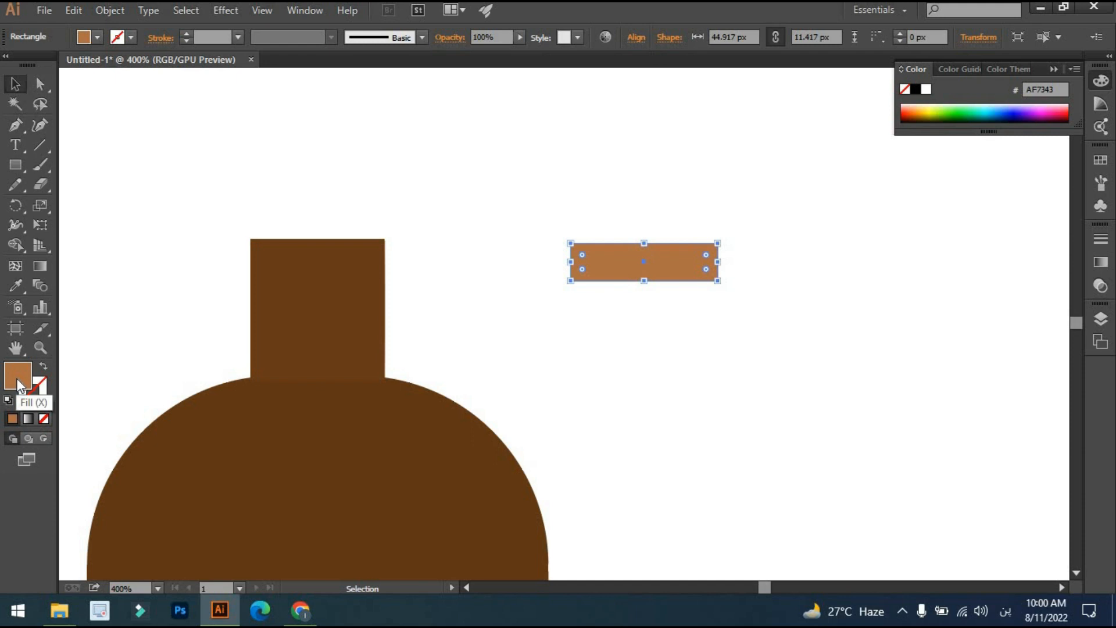
pyautogui.press('i')
pyautogui.click(324, 411)
pyautogui.press('v')
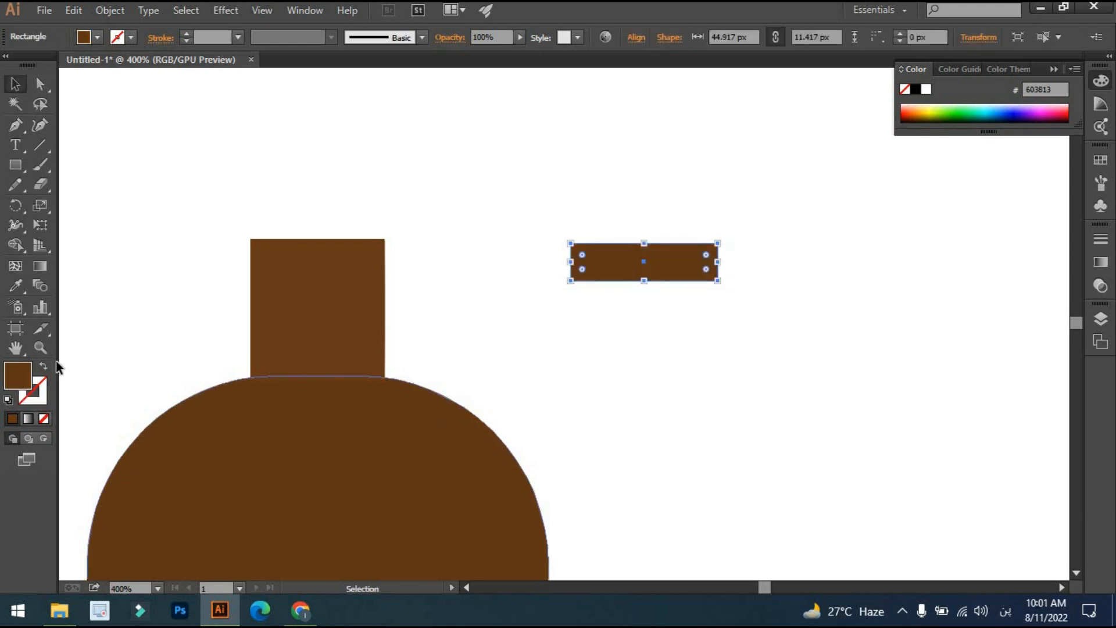
pyautogui.doubleClick(13, 376)
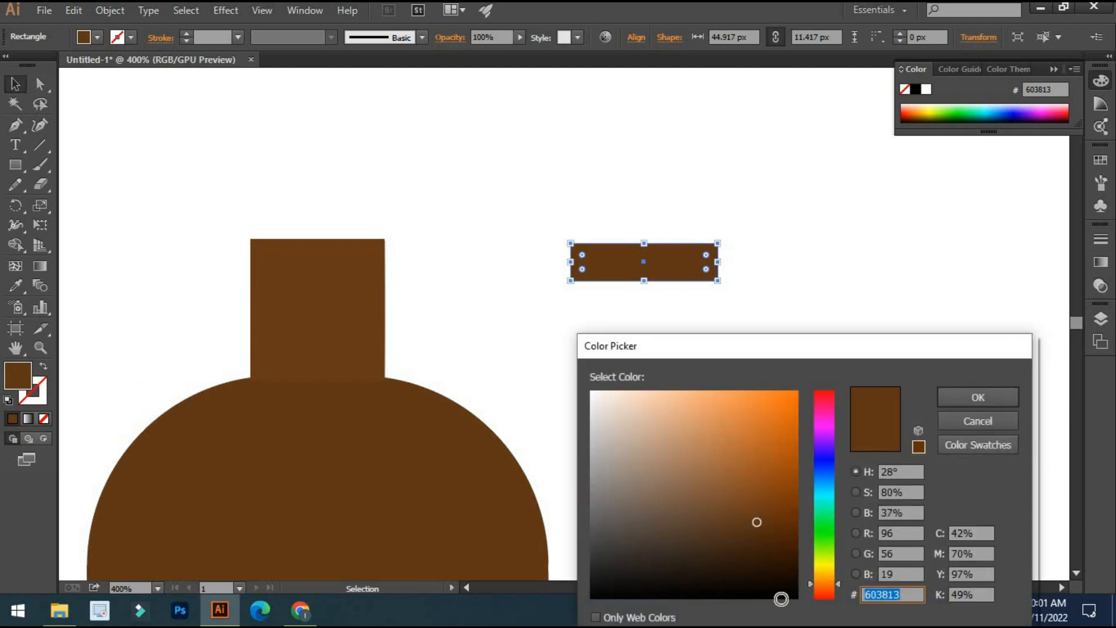
pyautogui.click(763, 549)
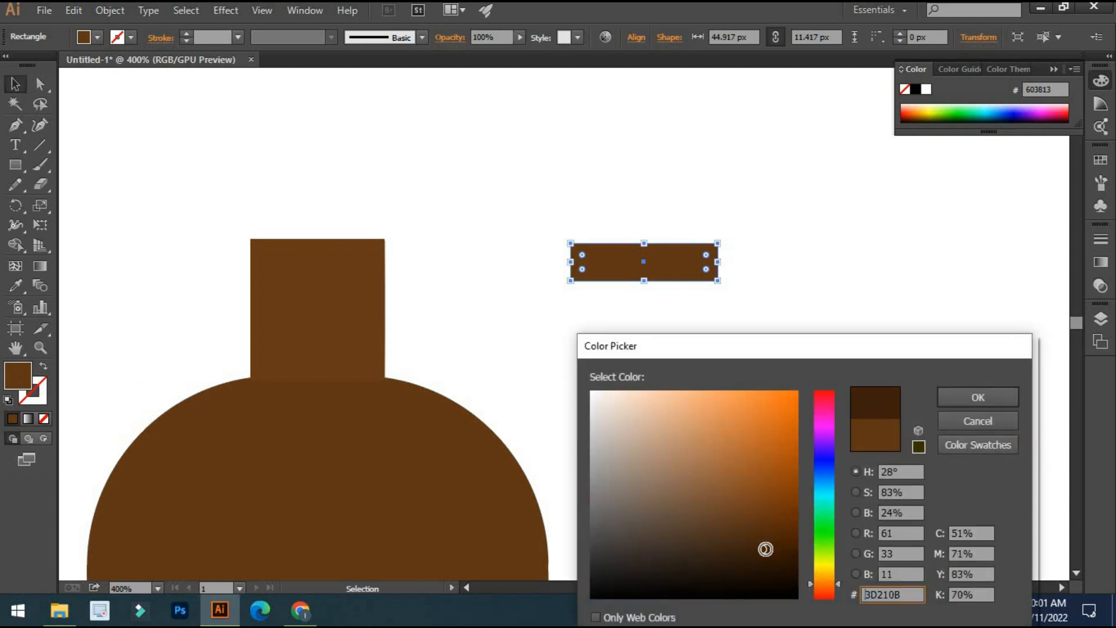
pyautogui.click(995, 400)
# Step: Round all four corners of the dark brown rectangle to a radius of 5.1 px
pyautogui.scroll(2, 673, 260)
pyautogui.moveTo(672, 260); pyautogui.dragTo(645, 263)
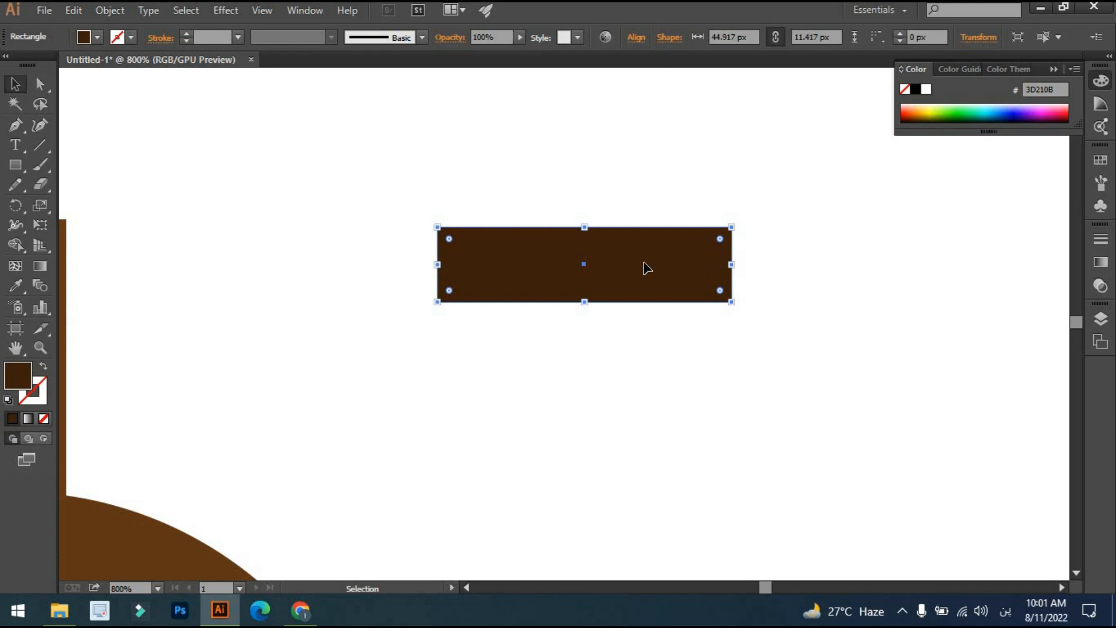
pyautogui.scroll(4, 447, 243)
pyautogui.moveTo(451, 245); pyautogui.dragTo(326, 295)
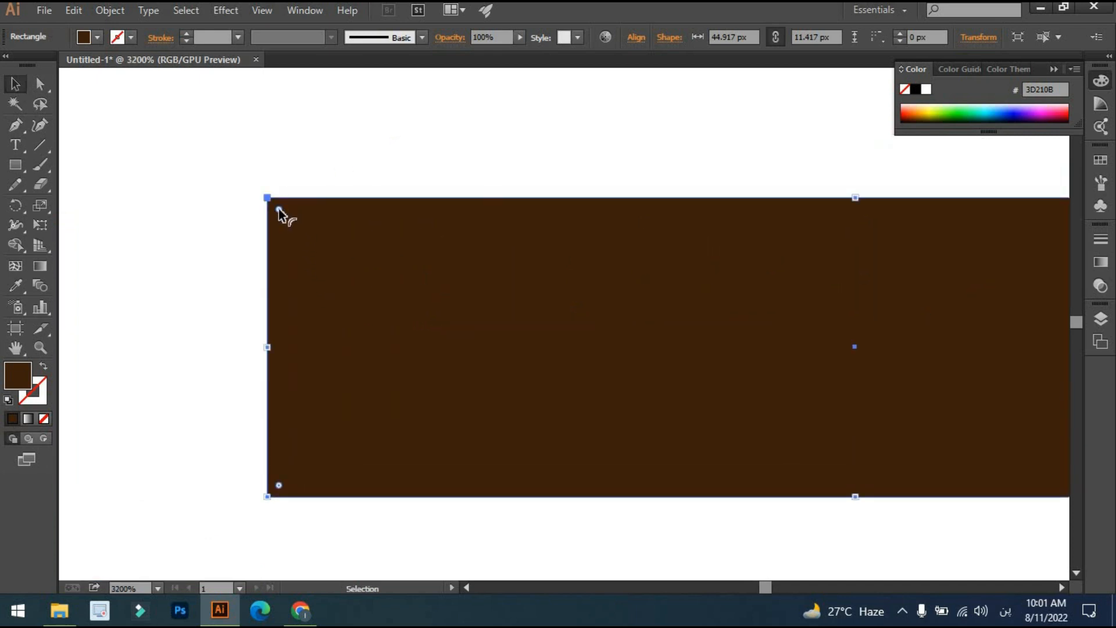
pyautogui.moveTo(280, 210); pyautogui.dragTo(405, 331)
pyautogui.moveTo(444, 173); pyautogui.dragTo(696, 221)
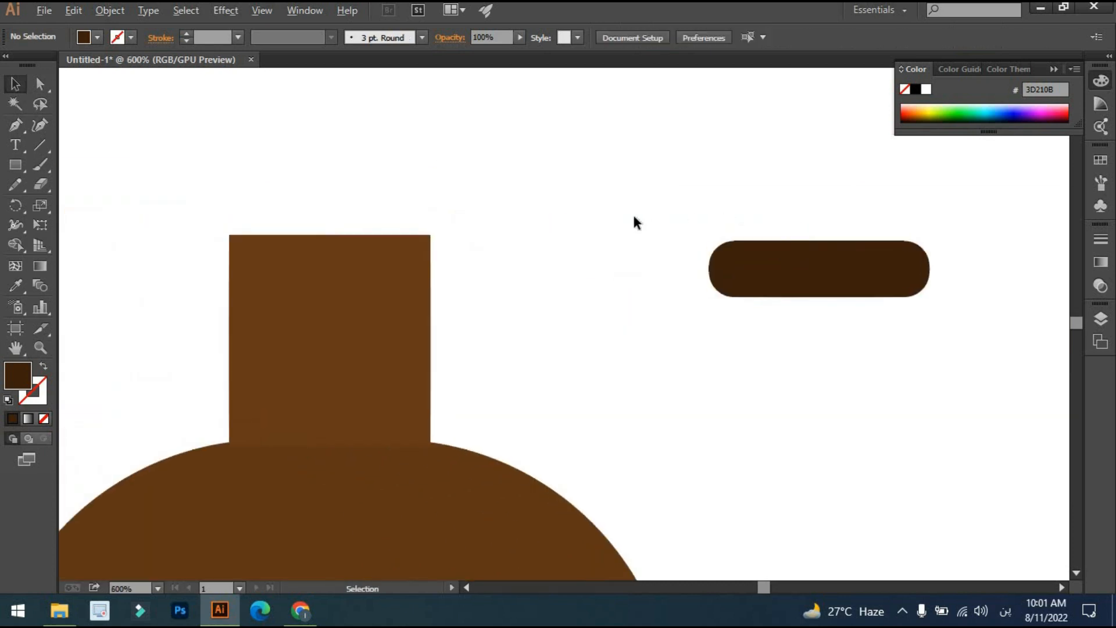
# Step: Place the dark brown rounded bar on top of the neck as a cap and enlarge it to about 50.1 by 12.7 px
pyautogui.hotkey('ctrl', '-')
pyautogui.moveTo(756, 292); pyautogui.dragTo(434, 239)
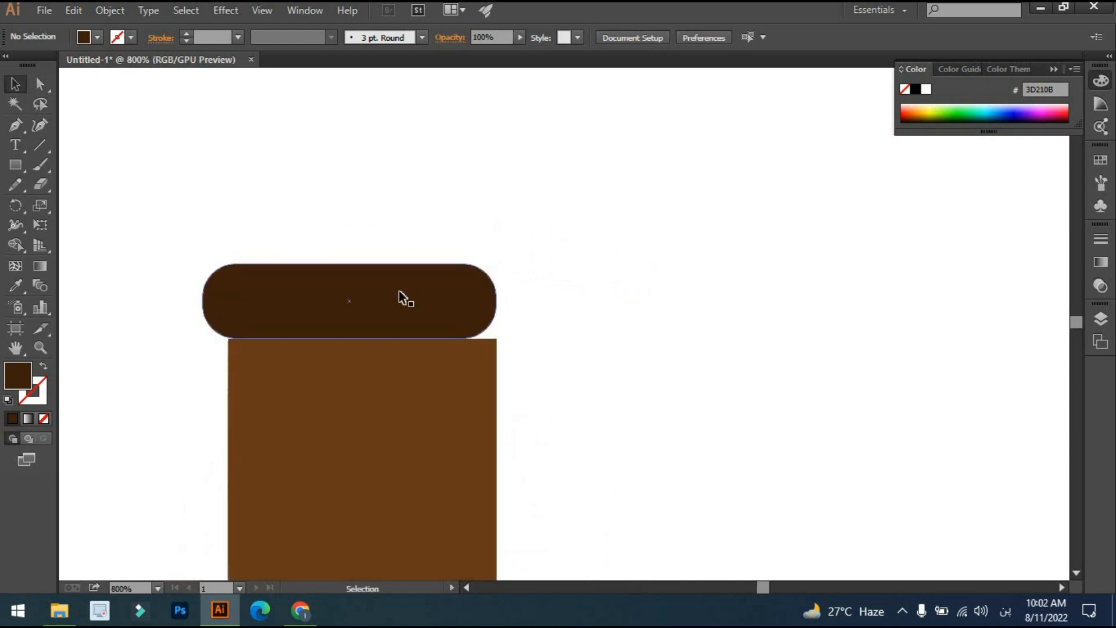
pyautogui.moveTo(399, 294); pyautogui.dragTo(411, 291)
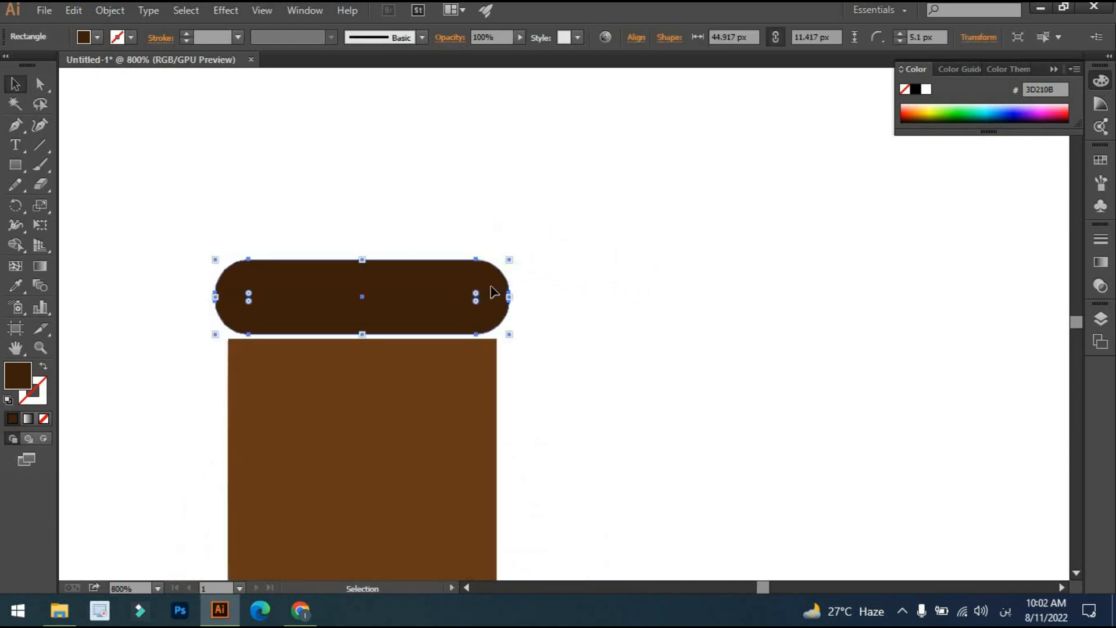
pyautogui.moveTo(510, 257); pyautogui.dragTo(527, 247)
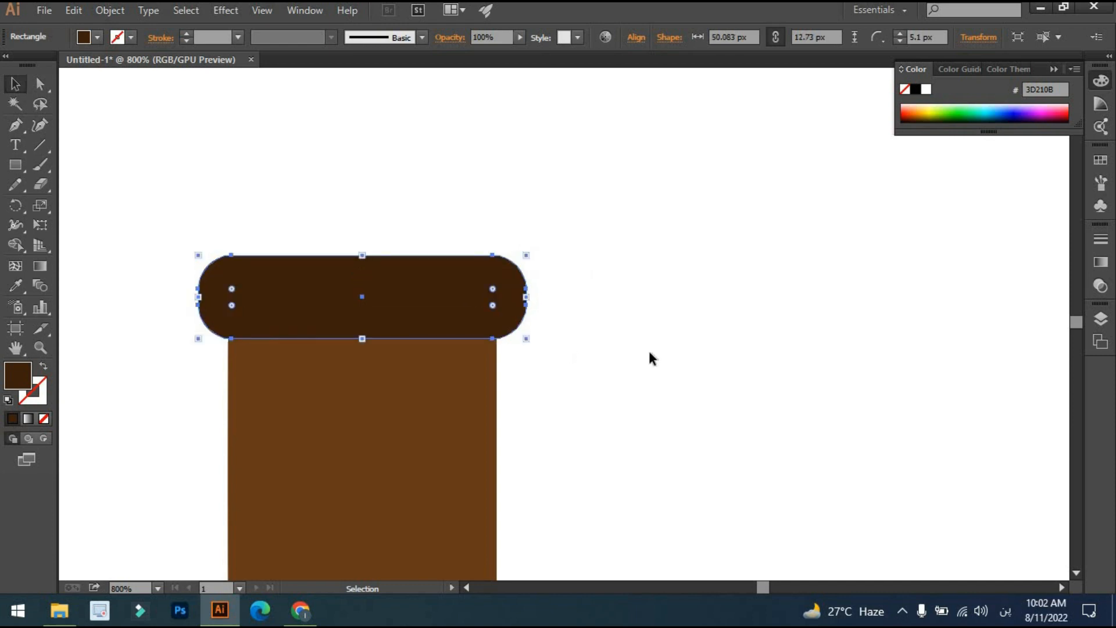
# Step: Round the two bottom corners of the dark brown bottle body with a small radius
pyautogui.click(618, 348)
pyautogui.hotkey('ctrl', '0')
pyautogui.scroll(3, 521, 287)
pyautogui.moveTo(522, 287); pyautogui.dragTo(485, 239)
pyautogui.scroll(-1, 633, 240)
pyautogui.moveTo(633, 241); pyautogui.dragTo(613, 199)
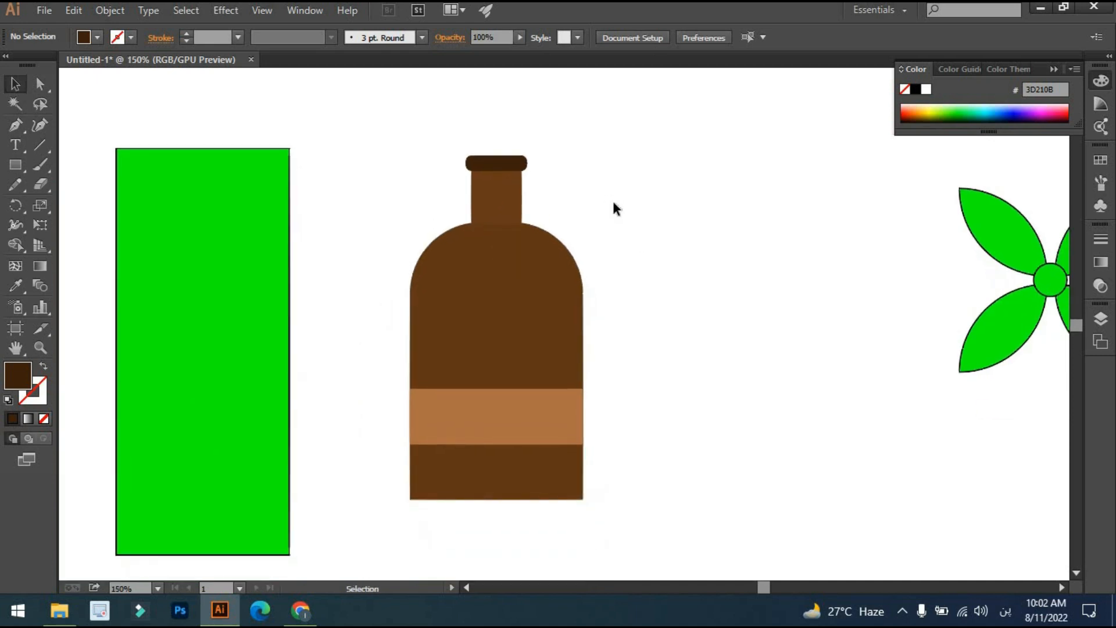
pyautogui.scroll(3, 534, 470)
pyautogui.moveTo(546, 463); pyautogui.dragTo(203, 418)
pyautogui.click(273, 431)
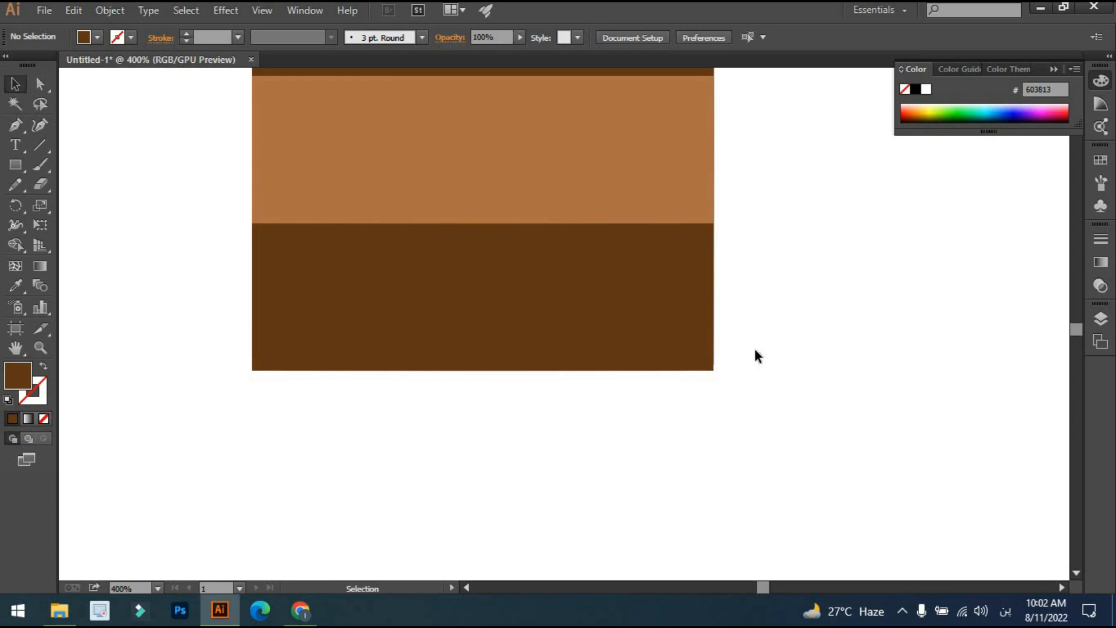
pyautogui.press('a')
pyautogui.moveTo(764, 327); pyautogui.dragTo(217, 426)
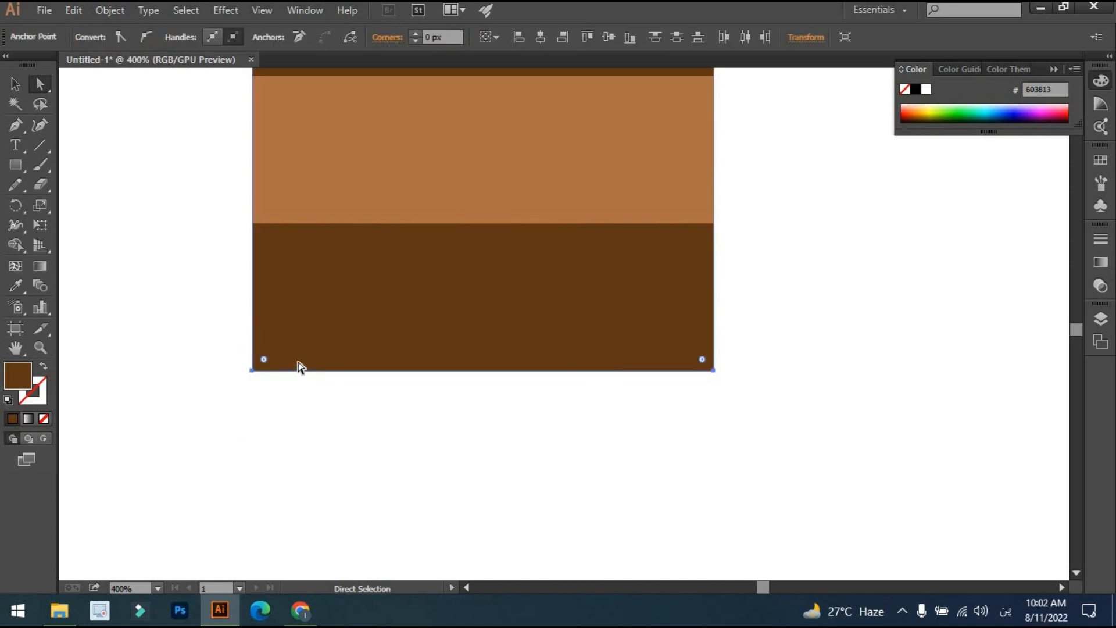
pyautogui.moveTo(264, 362); pyautogui.dragTo(283, 341)
pyautogui.press('v')
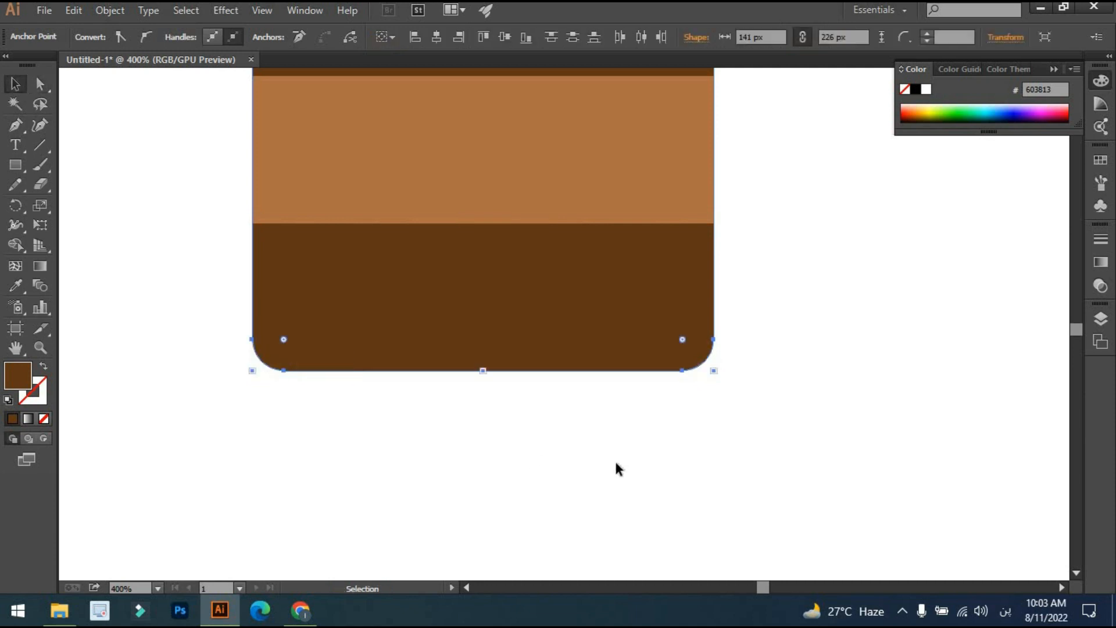
pyautogui.click(630, 454)
# Step: Add the text "Medical syrup" in the blank area beside the bottle
pyautogui.scroll(-4, 629, 452)
pyautogui.moveTo(585, 458); pyautogui.dragTo(586, 439)
pyautogui.scroll(2, 638, 408)
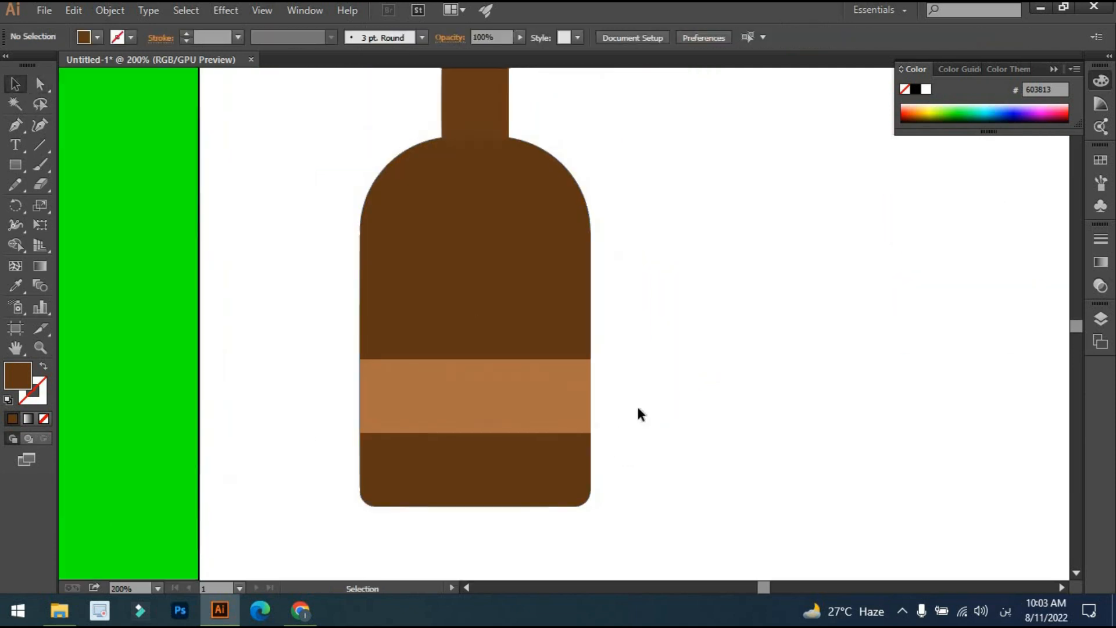
pyautogui.scroll(-1, 638, 409)
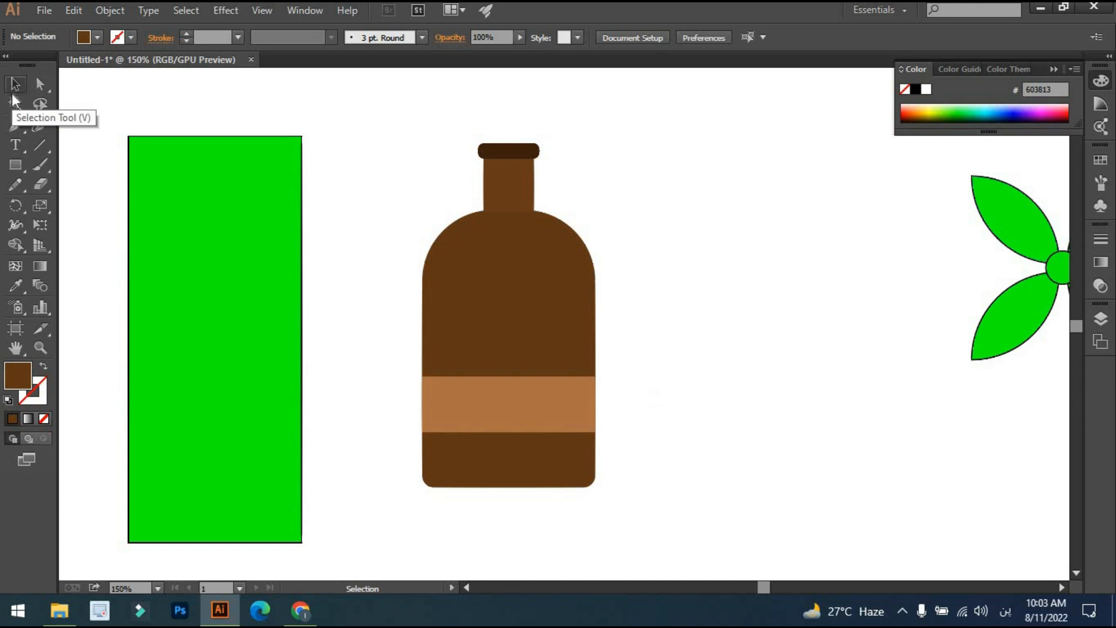
pyautogui.click(16, 146)
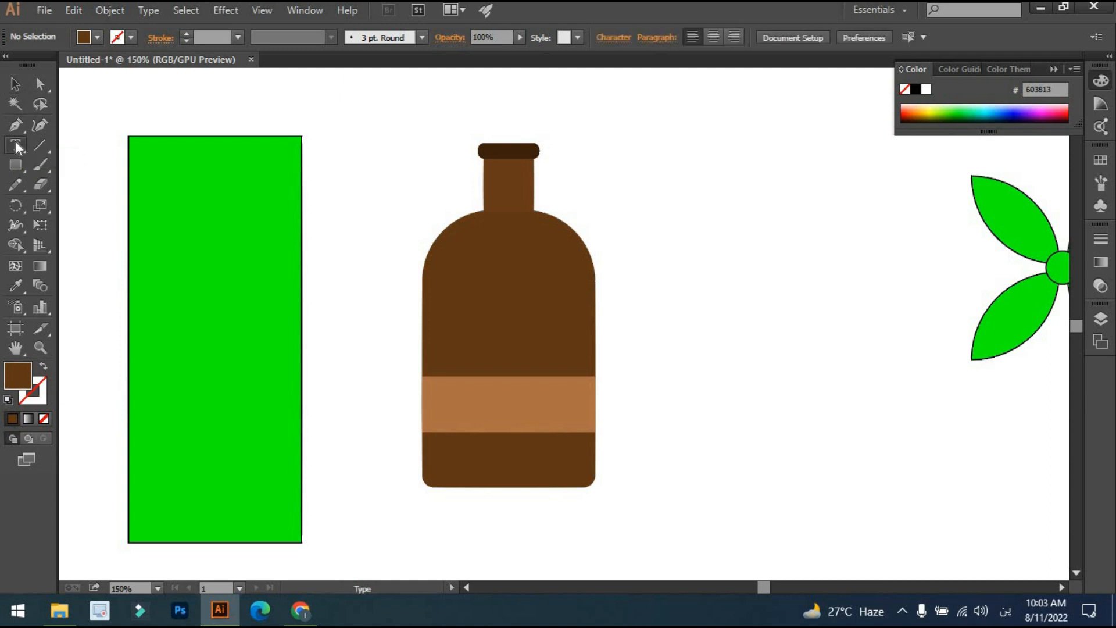
pyautogui.click(644, 235)
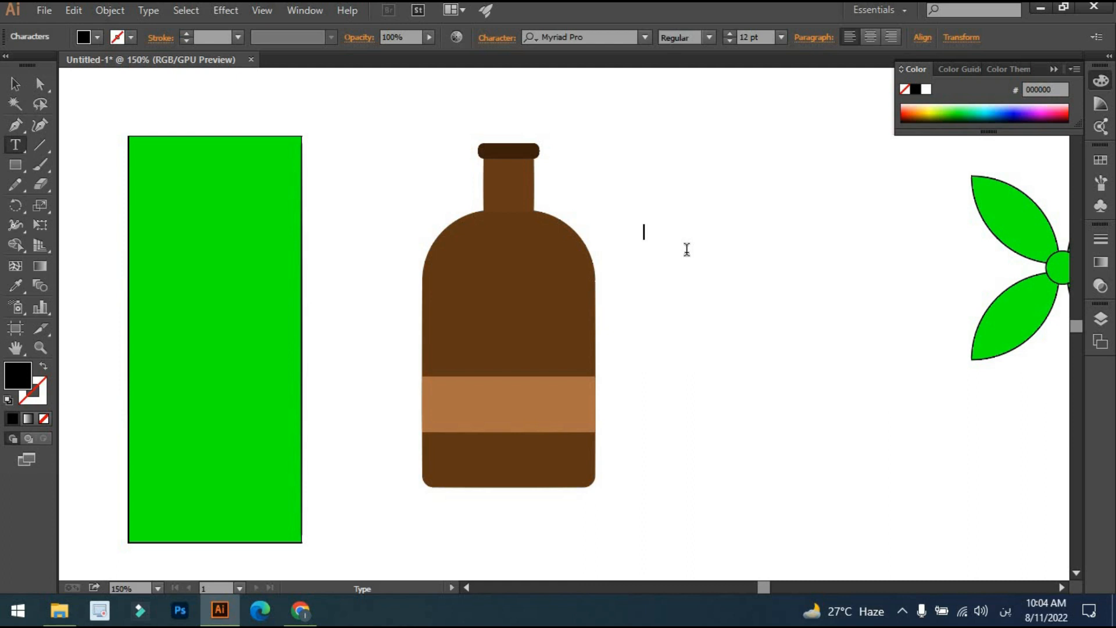
pyautogui.write('□ھر')
pyautogui.hotkey('ctrl', 'z')
pyautogui.hotkey('alt', 'shift')
pyautogui.write('Medic')
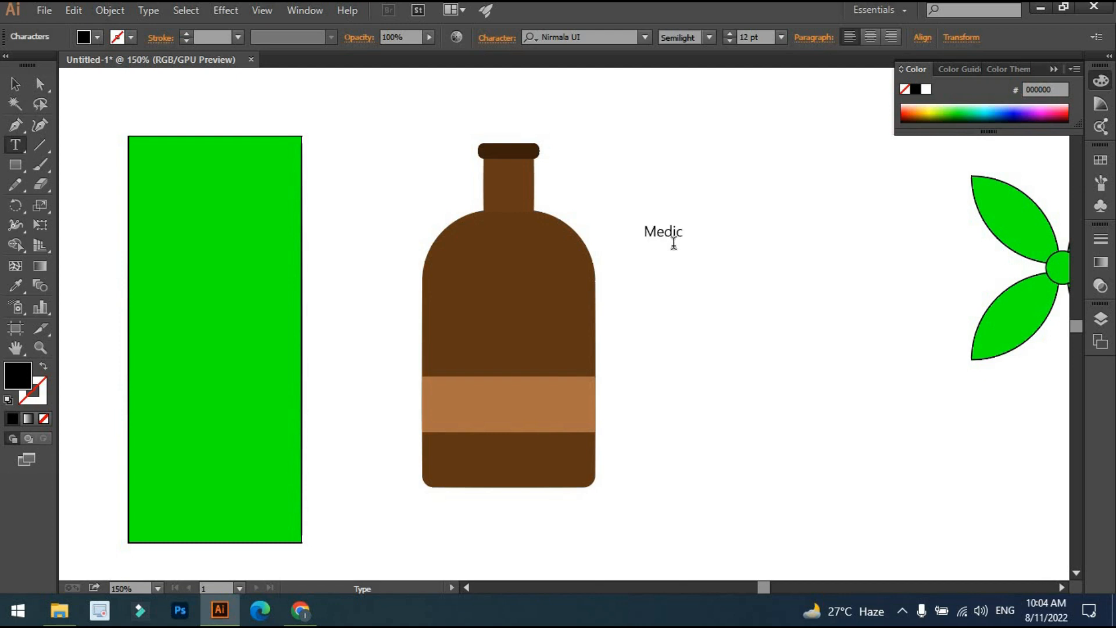
pyautogui.write('al syrup')
pyautogui.moveTo(743, 232); pyautogui.dragTo(647, 233)
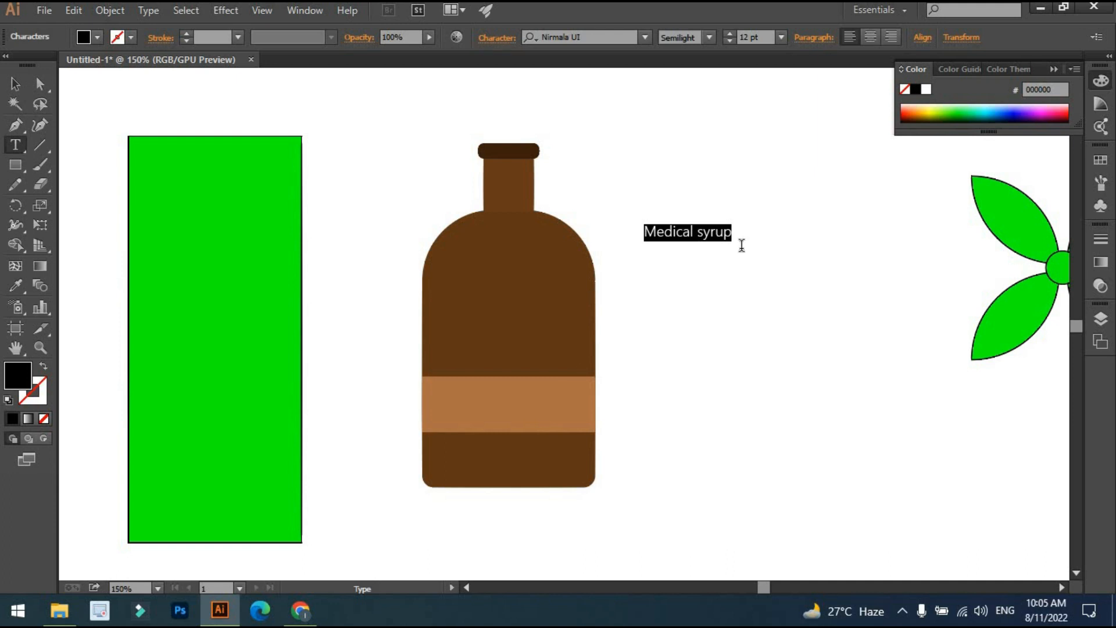
pyautogui.click(15, 84)
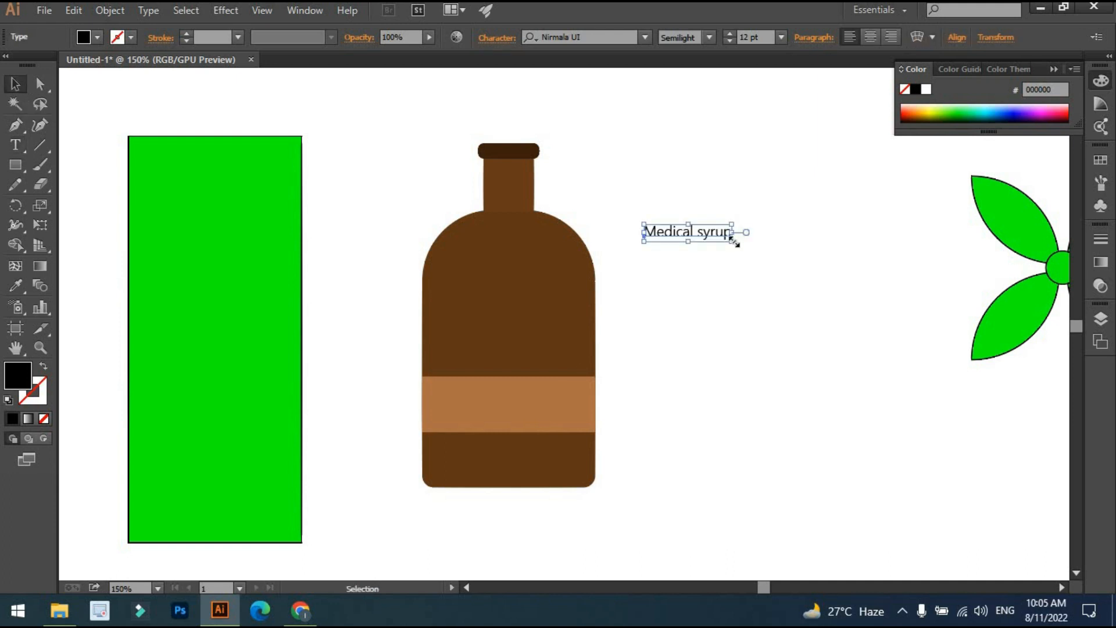
pyautogui.moveTo(733, 240); pyautogui.dragTo(711, 309)
pyautogui.click(744, 291)
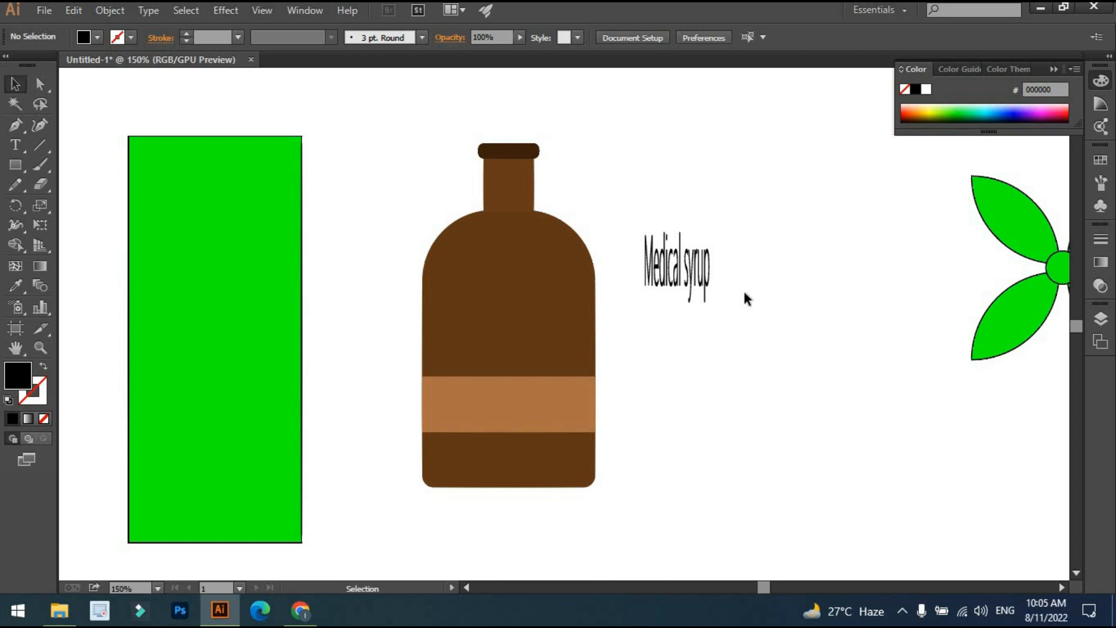
pyautogui.hotkey('ctrl', 'z')
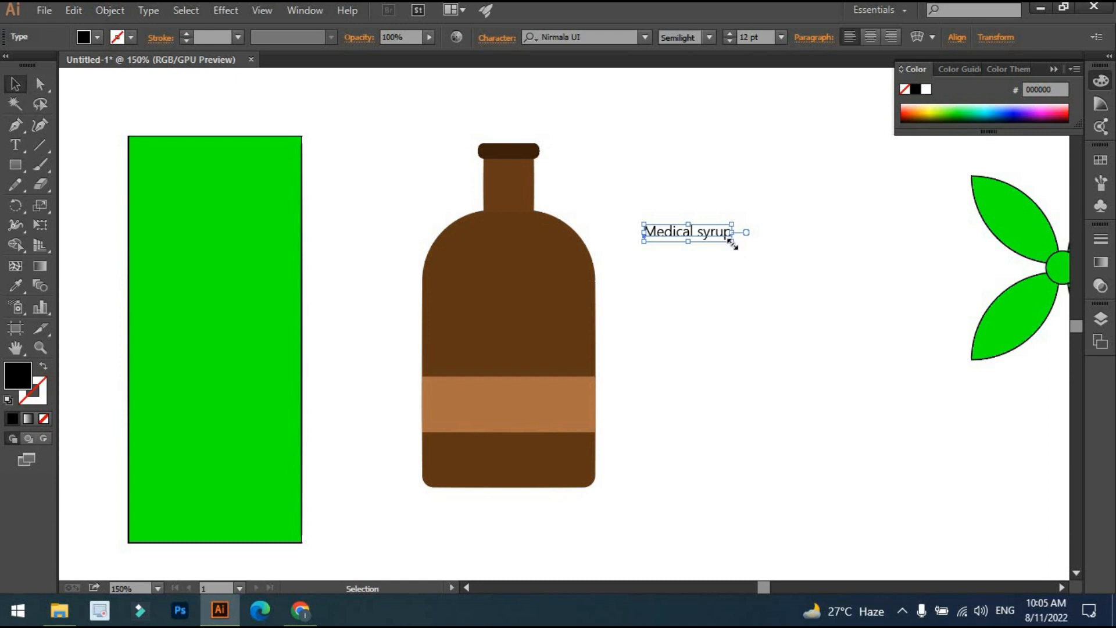
# Step: Enlarge the "Medical syrup" text proportionally to about 19.49 pt and place it on the bottle's light brown band
pyautogui.moveTo(732, 242); pyautogui.dragTo(425, 401)
pyautogui.click(797, 280)
pyautogui.scroll(1, 735, 287)
pyautogui.click(565, 385)
pyautogui.moveTo(567, 386); pyautogui.dragTo(590, 333)
pyautogui.scroll(2, 443, 355)
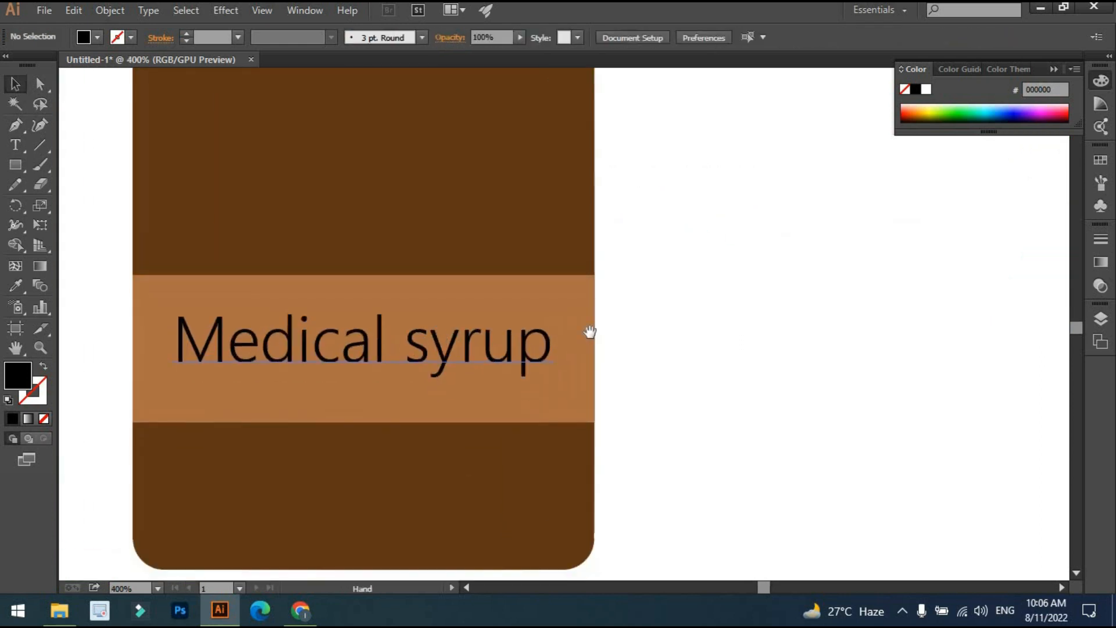
# Step: Fill the "Medical syrup" text with white FFFFFF
pyautogui.click(510, 347)
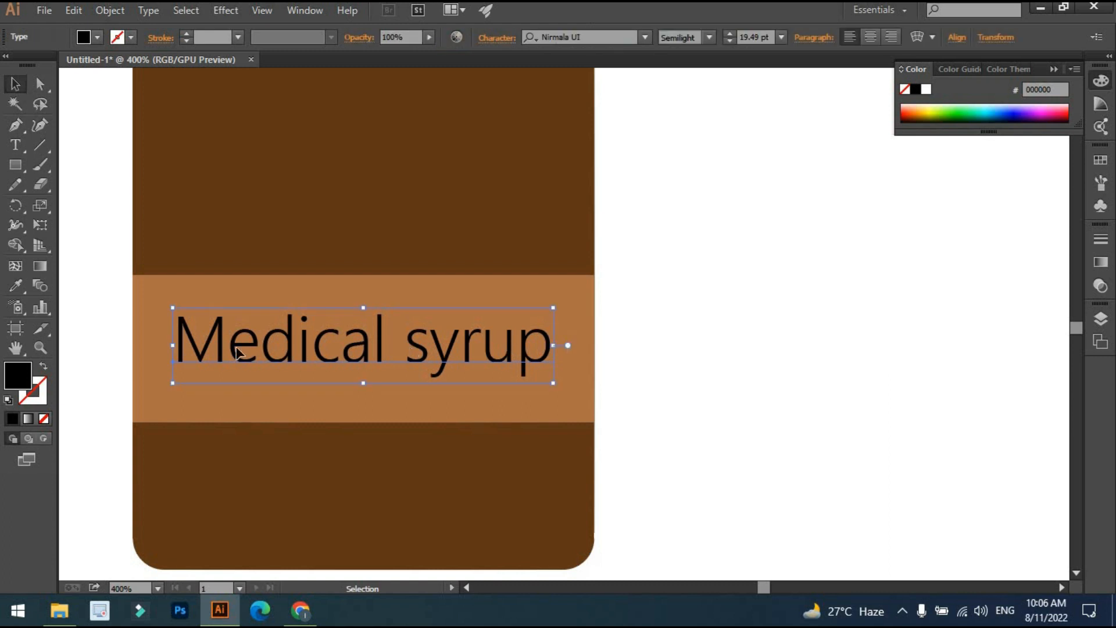
pyautogui.doubleClick(20, 378)
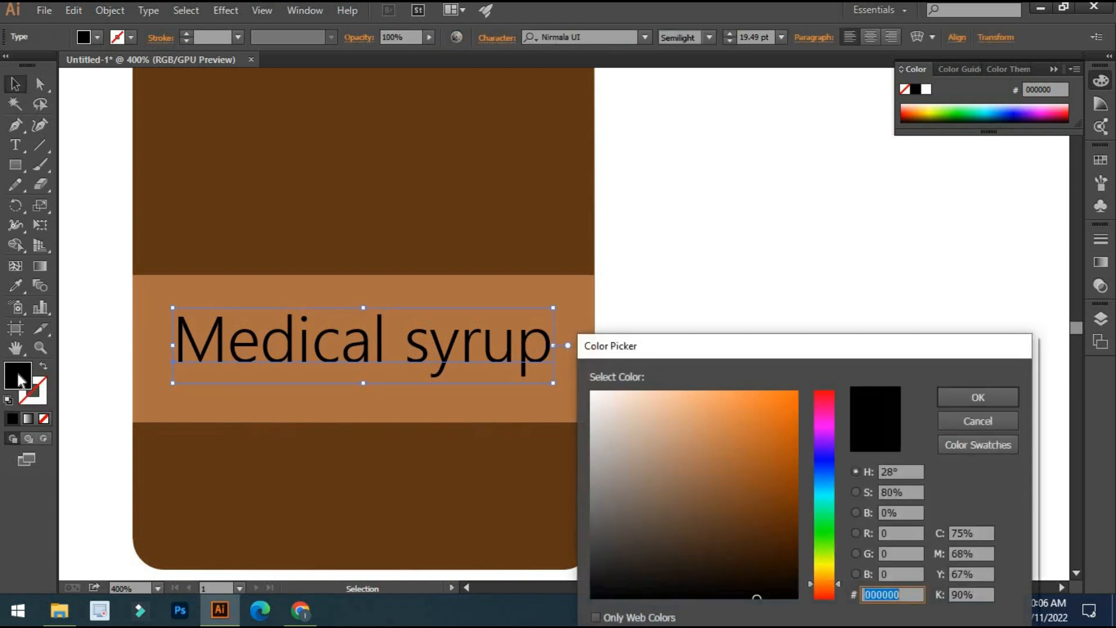
pyautogui.moveTo(631, 434); pyautogui.dragTo(580, 388)
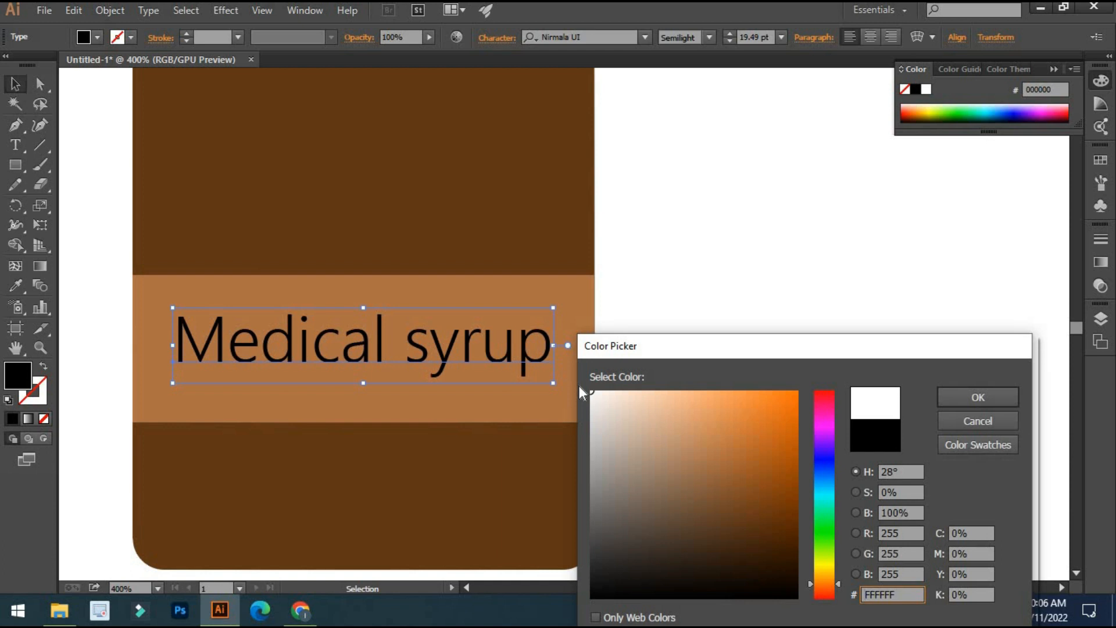
pyautogui.click(974, 399)
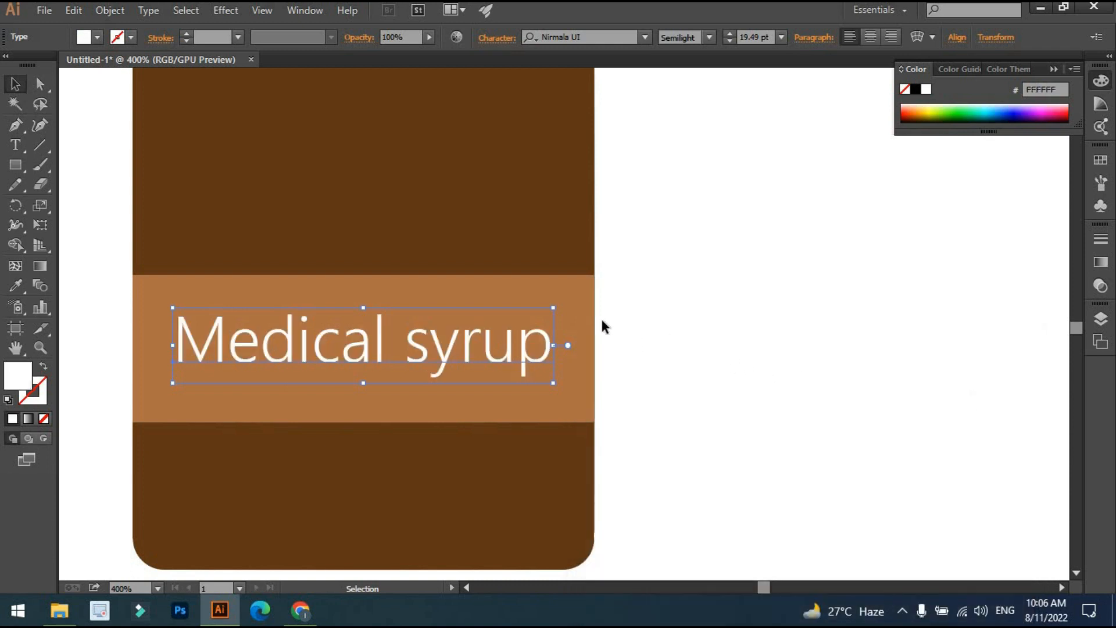
pyautogui.click(596, 294)
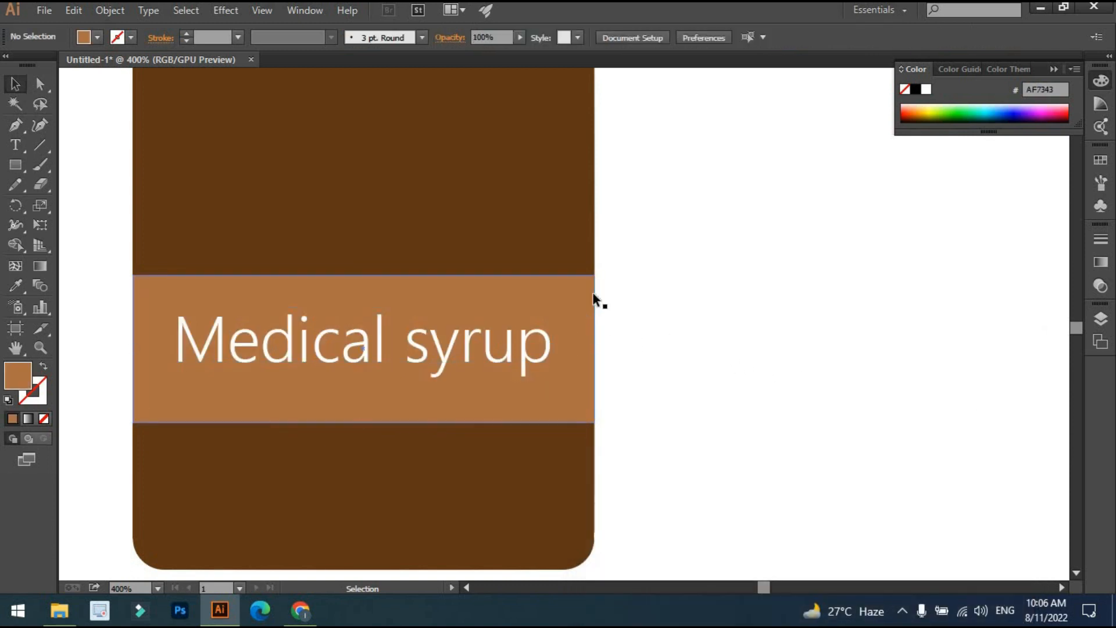
# Step: Shift the "Medical syrup" text slightly upward on the band and place a duplicate of it beside the bottle
pyautogui.hotkey('ctrl', '0')
pyautogui.scroll(2, 582, 291)
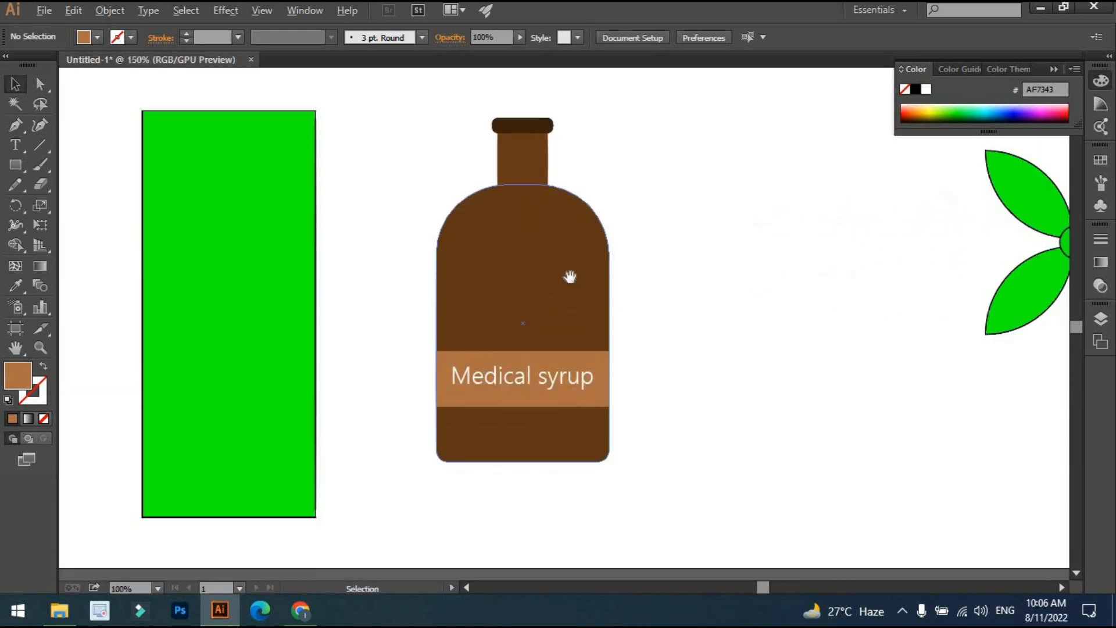
pyautogui.scroll(2, 593, 312)
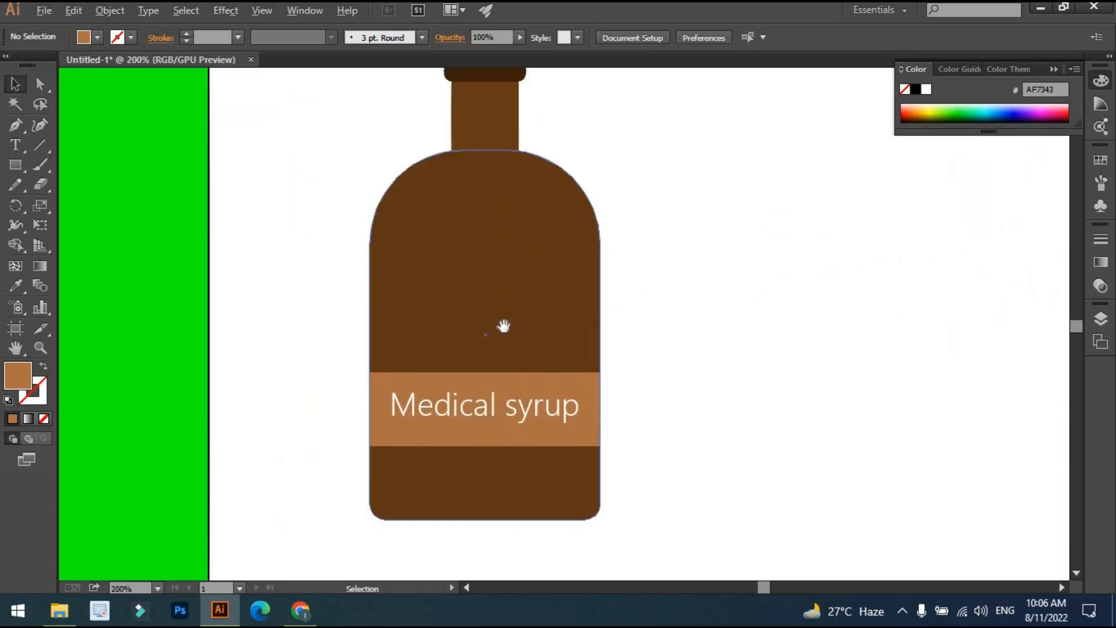
pyautogui.scroll(2, 519, 395)
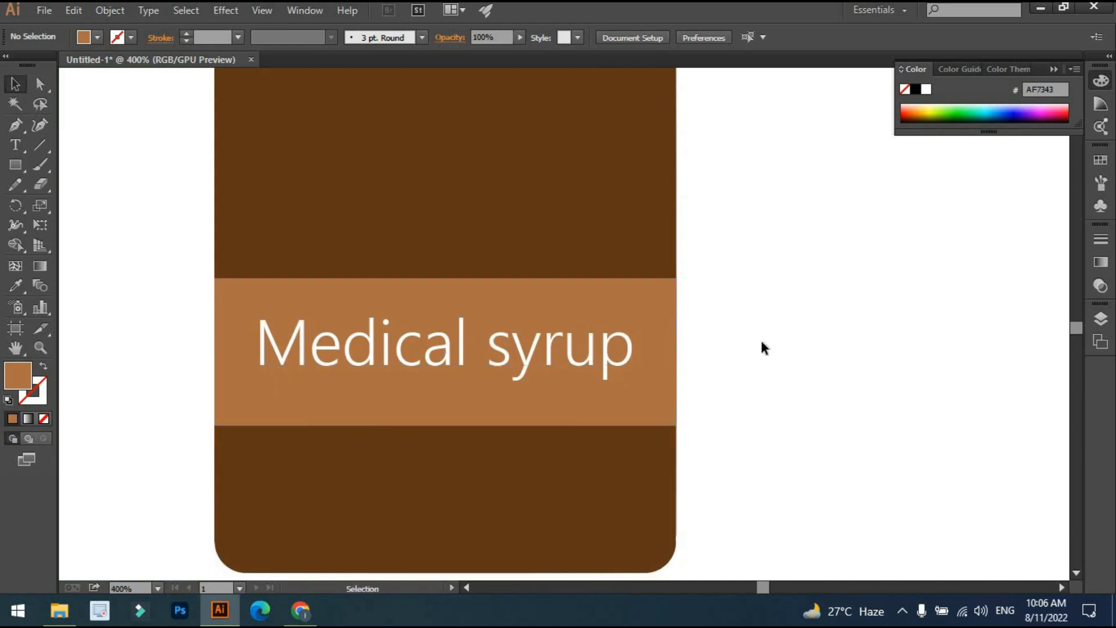
pyautogui.moveTo(530, 349); pyautogui.dragTo(530, 335)
pyautogui.moveTo(392, 334); pyautogui.dragTo(811, 331)
pyautogui.moveTo(852, 331); pyautogui.dragTo(590, 349)
# Step: Fill the duplicated text with green and change its wording to "FOR ADULTS"
pyautogui.click(964, 108)
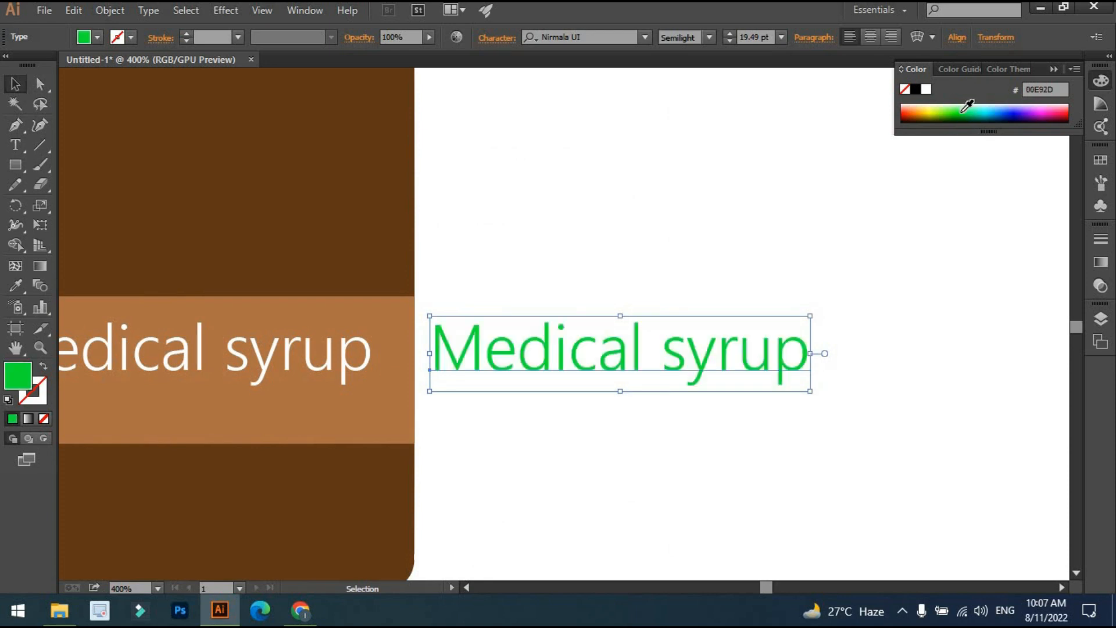
pyautogui.click(678, 362)
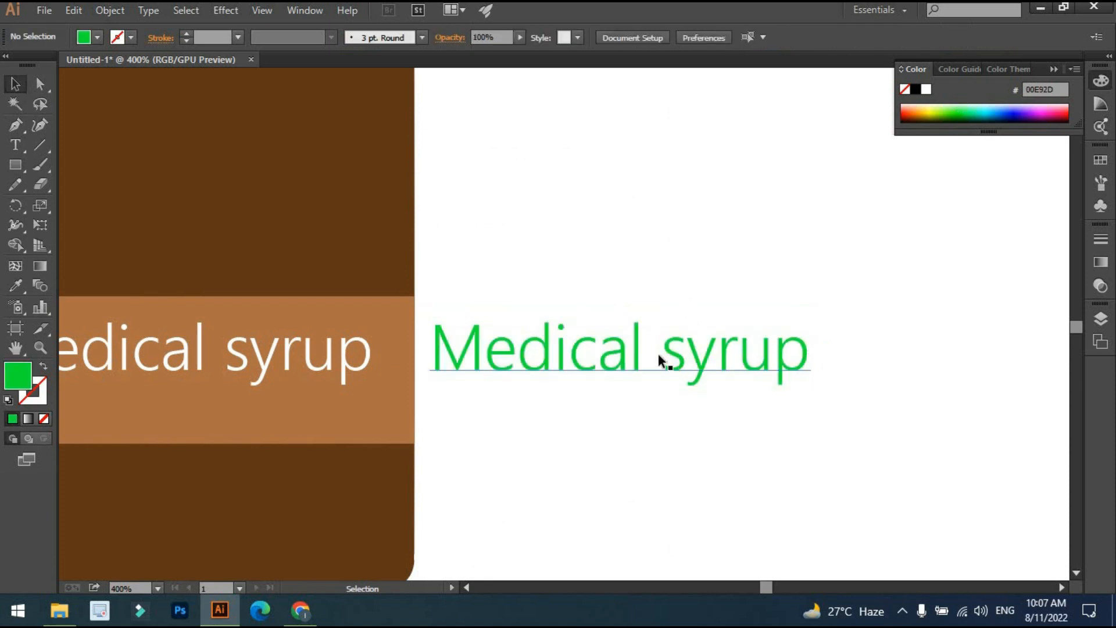
pyautogui.tripleClick(658, 354)
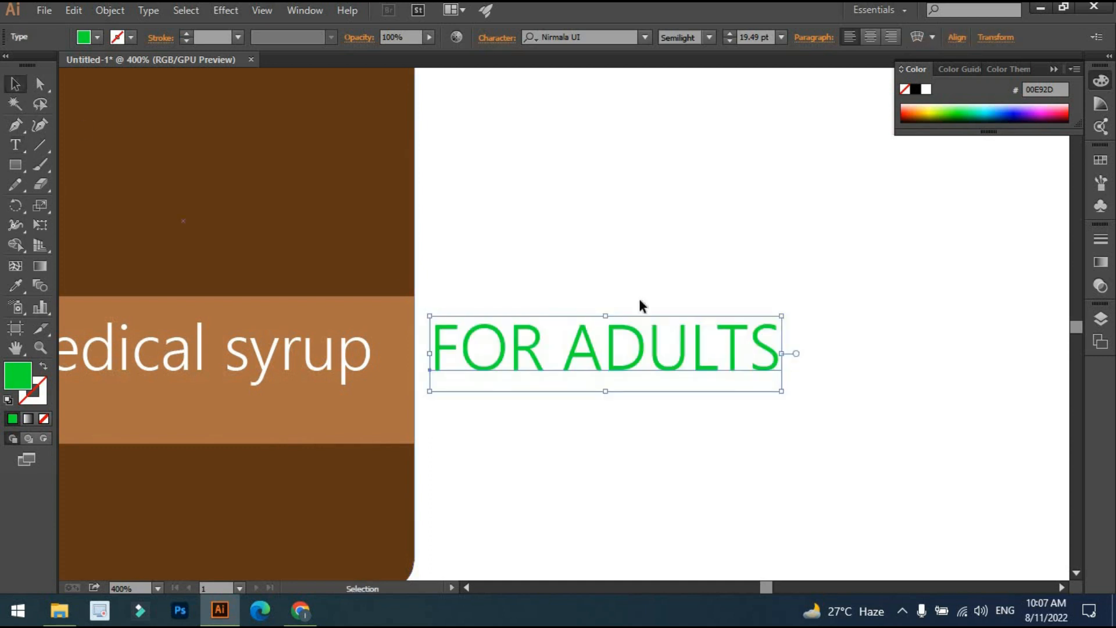
# Step: Shrink the "FOR ADULTS" text, make it white and place it below "Medical syrup" on the band
pyautogui.scroll(-2, 658, 307)
pyautogui.moveTo(658, 307); pyautogui.dragTo(764, 262)
pyautogui.moveTo(831, 303); pyautogui.dragTo(778, 294)
pyautogui.scroll(2, 717, 291)
pyautogui.moveTo(633, 272); pyautogui.dragTo(365, 285)
pyautogui.scroll(-3, 556, 396)
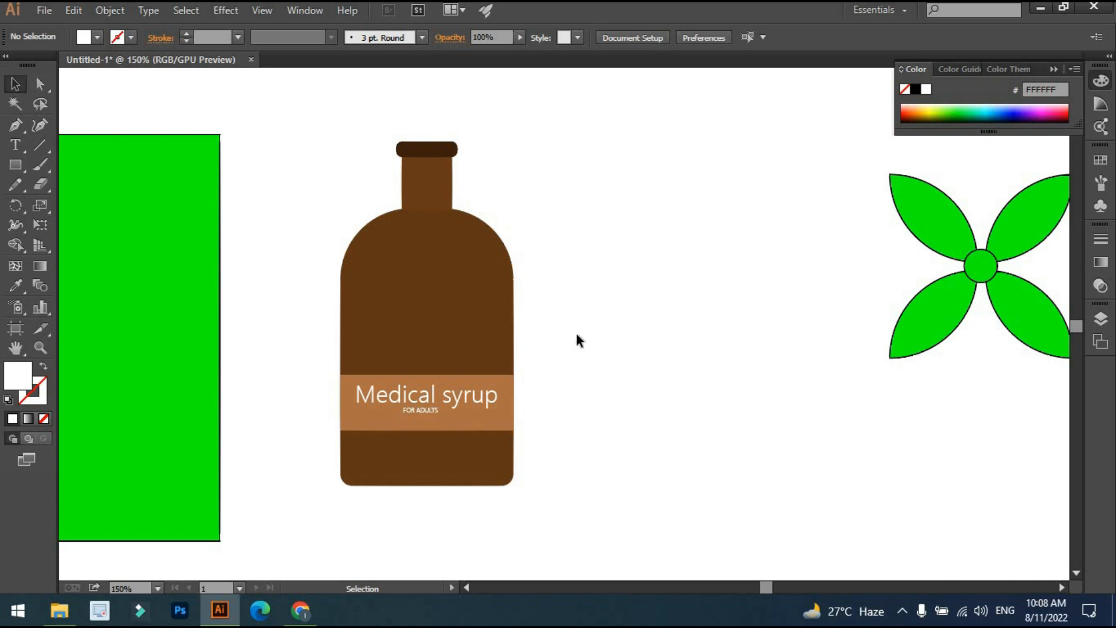
pyautogui.moveTo(570, 182); pyautogui.dragTo(324, 503)
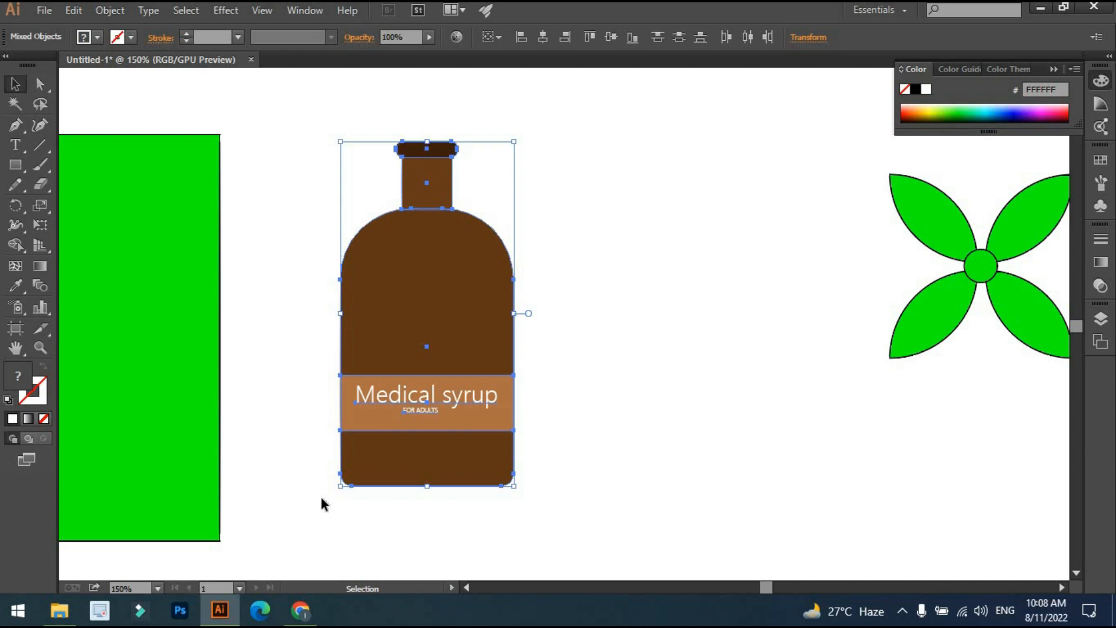
pyautogui.hotkey('ctrl', 'g')
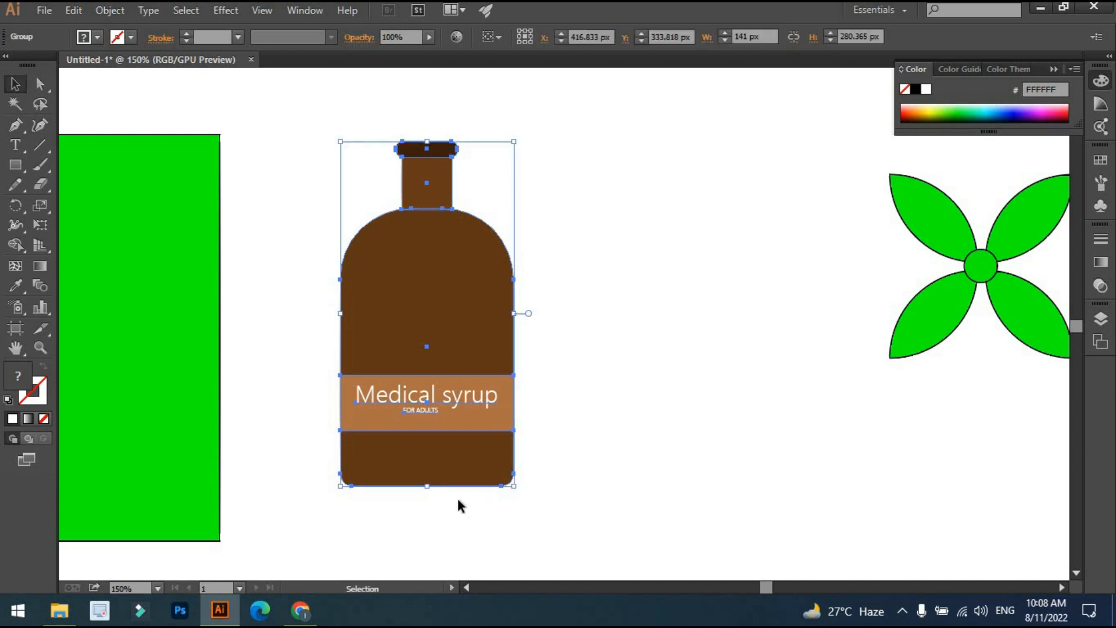
pyautogui.click(600, 483)
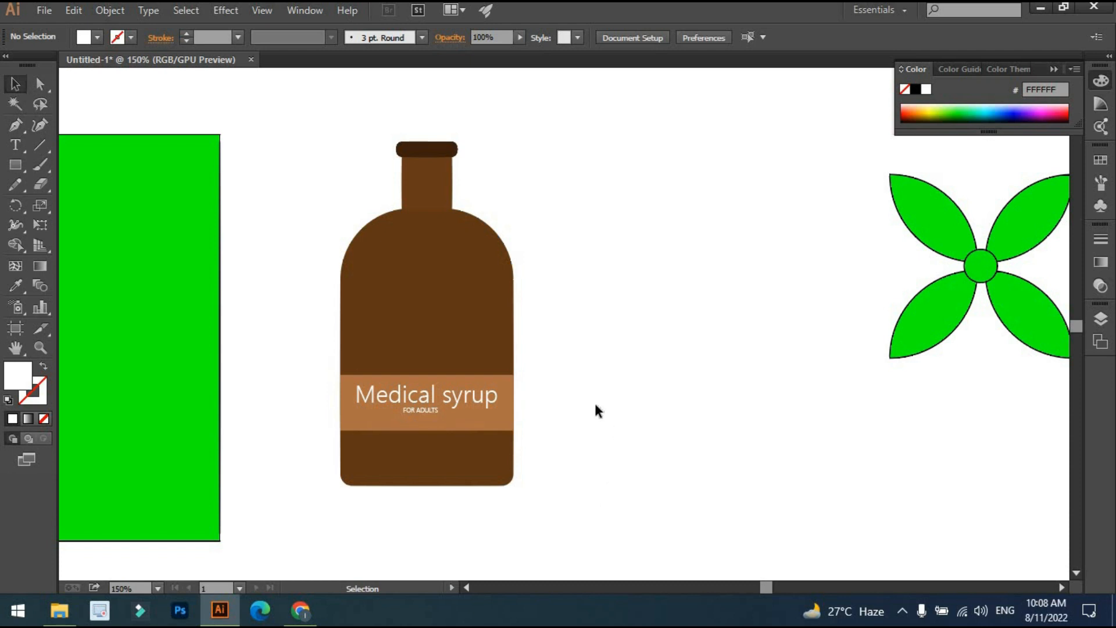
pyautogui.rightClick(454, 297)
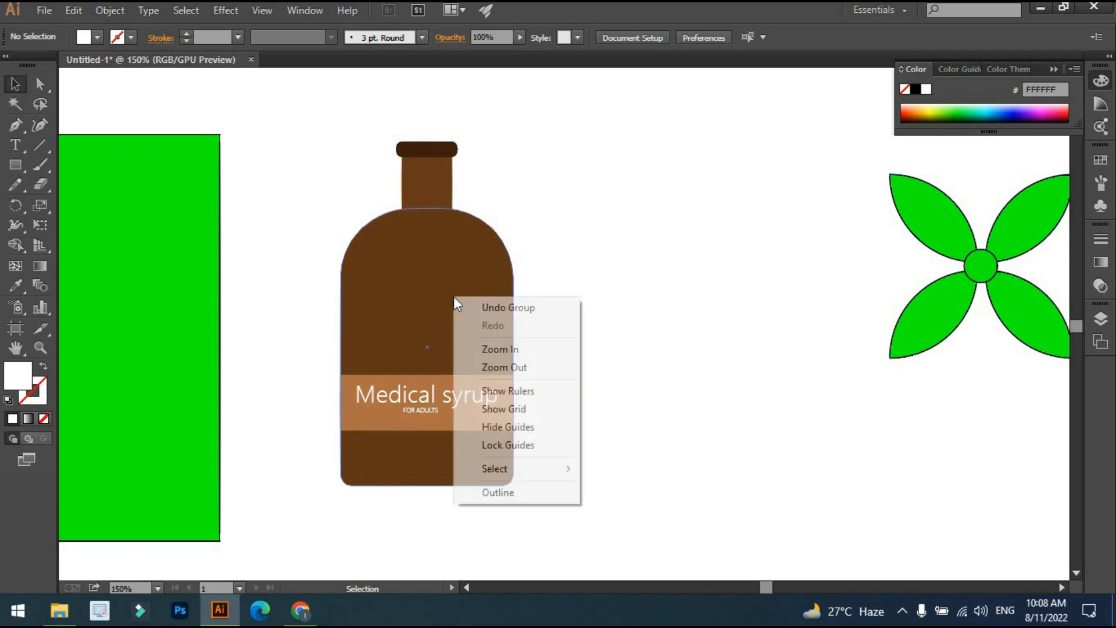
pyautogui.click(682, 249)
pyautogui.hotkey('ctrl', 'z')
pyautogui.click(654, 277)
pyautogui.click(429, 271)
pyautogui.click(633, 266)
# Step: Group all parts of the bottle together with its label texts
pyautogui.moveTo(608, 107); pyautogui.dragTo(340, 506)
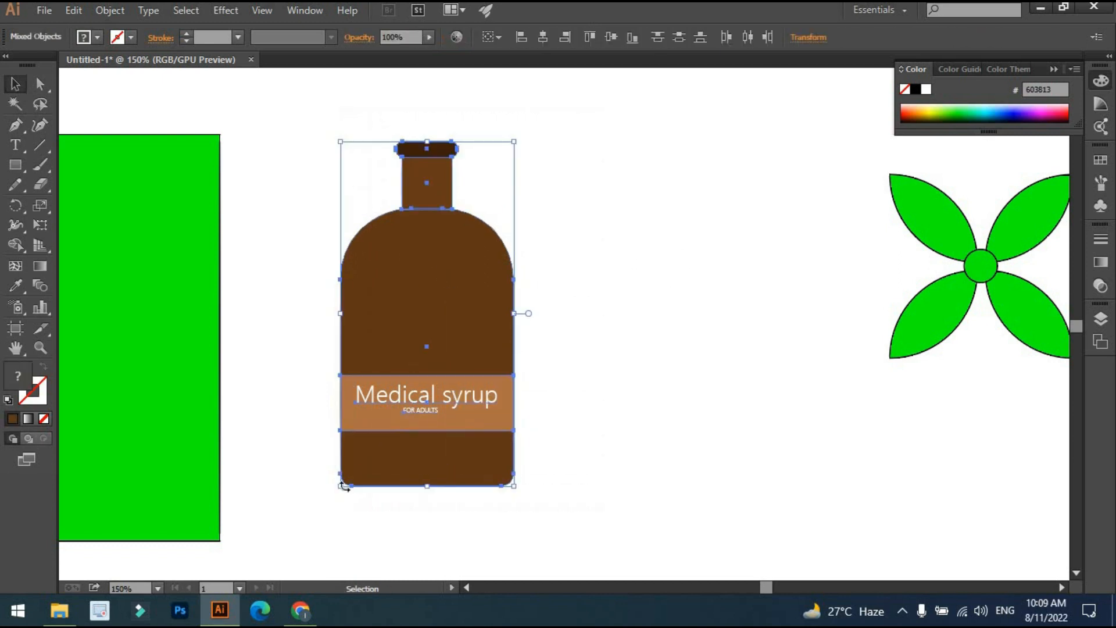
pyautogui.rightClick(424, 259)
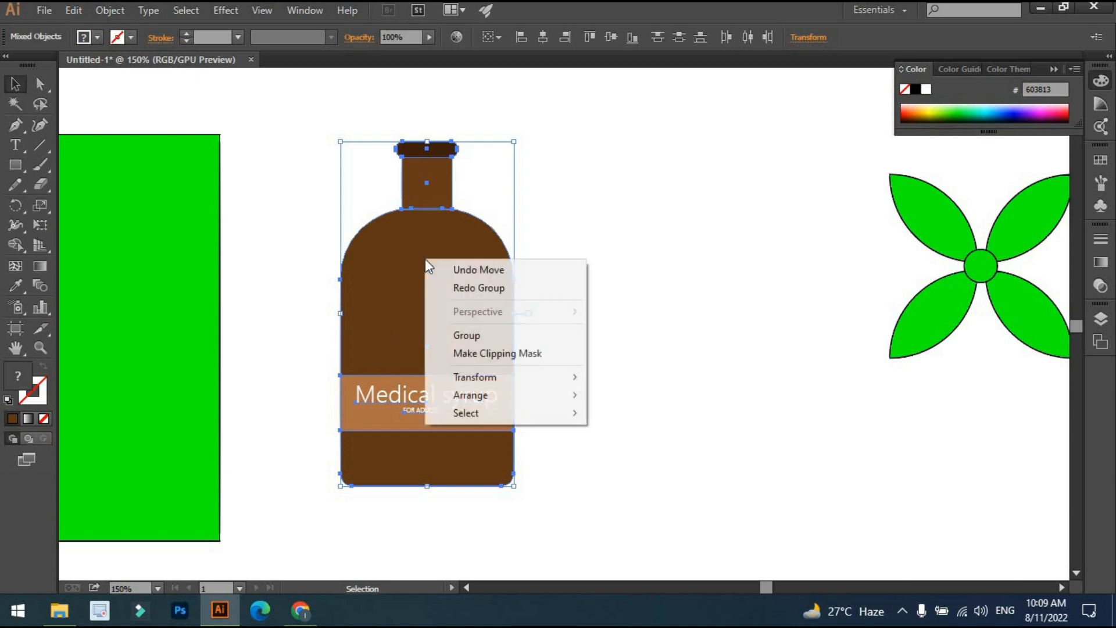
pyautogui.click(466, 335)
pyautogui.click(524, 322)
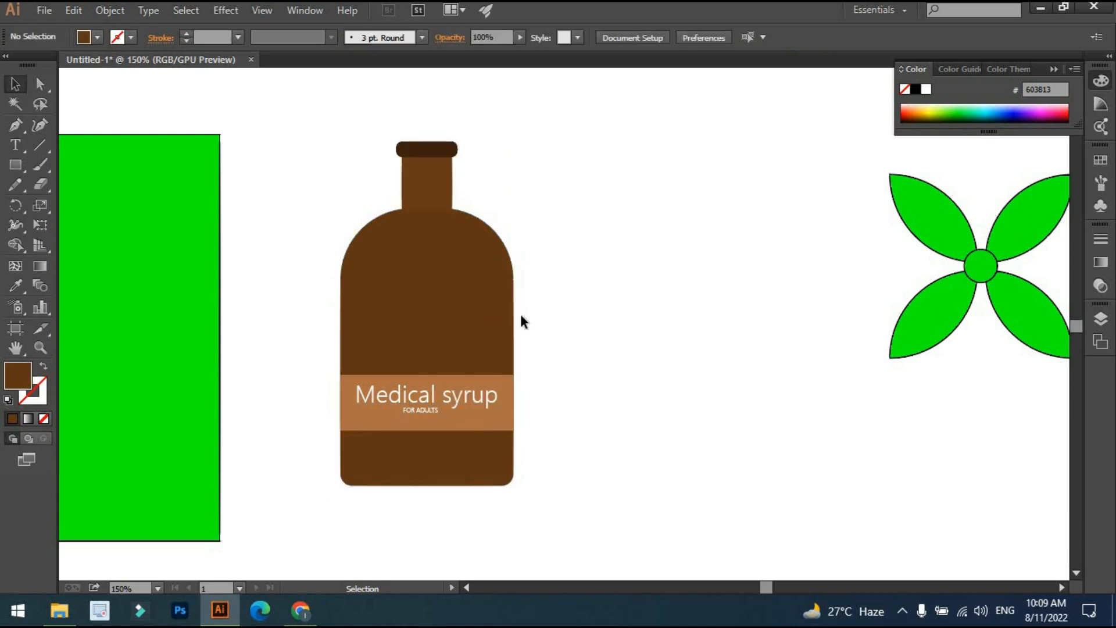
pyautogui.moveTo(470, 298); pyautogui.dragTo(419, 300)
pyautogui.click(568, 299)
pyautogui.click(571, 300)
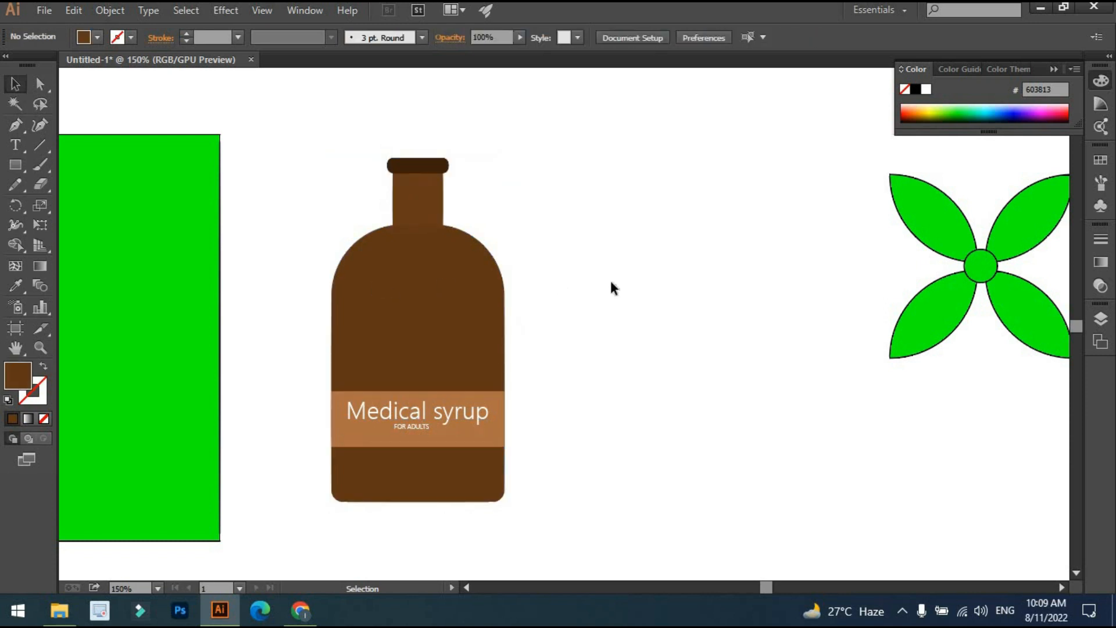
pyautogui.press('a')
pyautogui.hotkey('ctrl', 'z')
pyautogui.hotkey('ctrl', 'z')
pyautogui.click(667, 337)
pyautogui.click(432, 308)
pyautogui.press('a')
pyautogui.press('v')
pyautogui.click(595, 322)
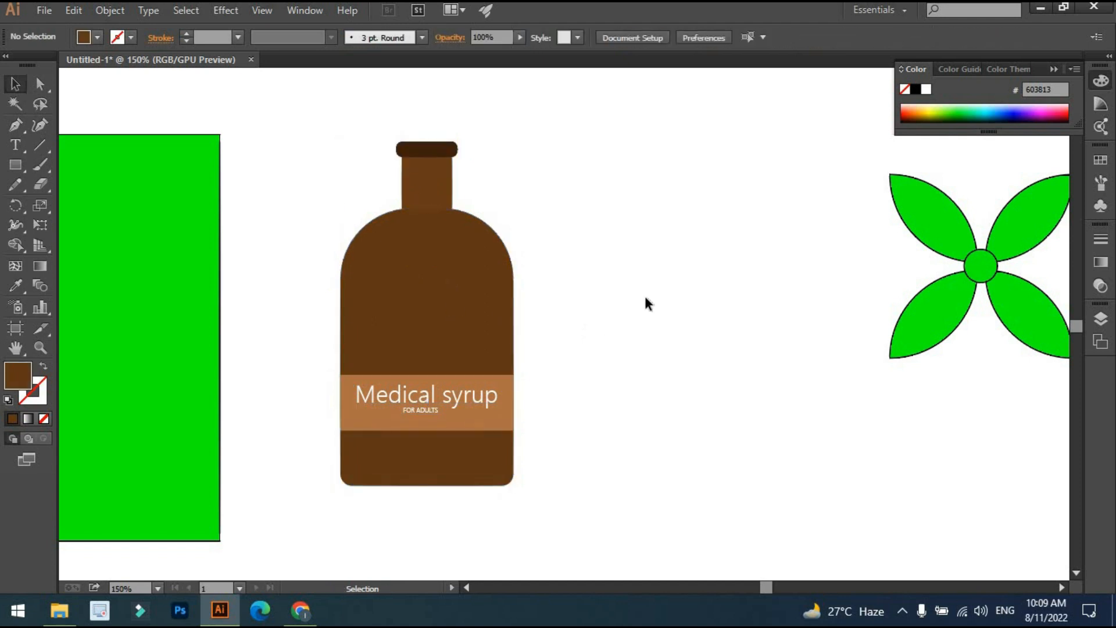
# Step: Undo the trial move of the bottle's body, and regroup the body, neck, cap, band and label texts
pyautogui.moveTo(491, 300); pyautogui.dragTo(691, 301)
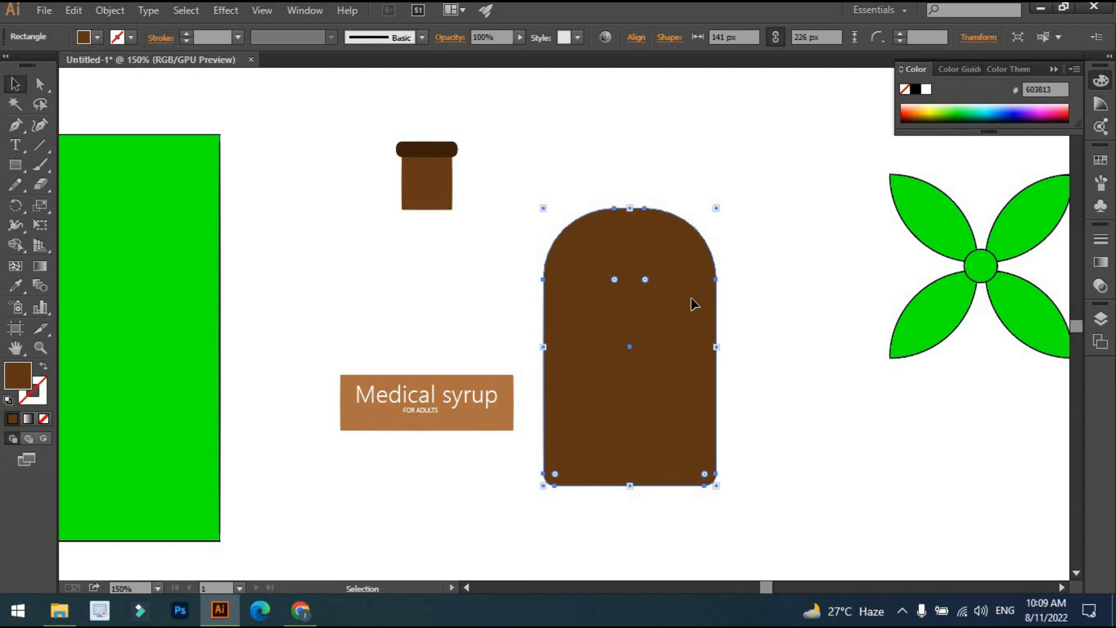
pyautogui.hotkey('ctrl', 'z')
pyautogui.click(650, 134)
pyautogui.moveTo(647, 122); pyautogui.dragTo(329, 505)
pyautogui.hotkey('ctrl', 'g')
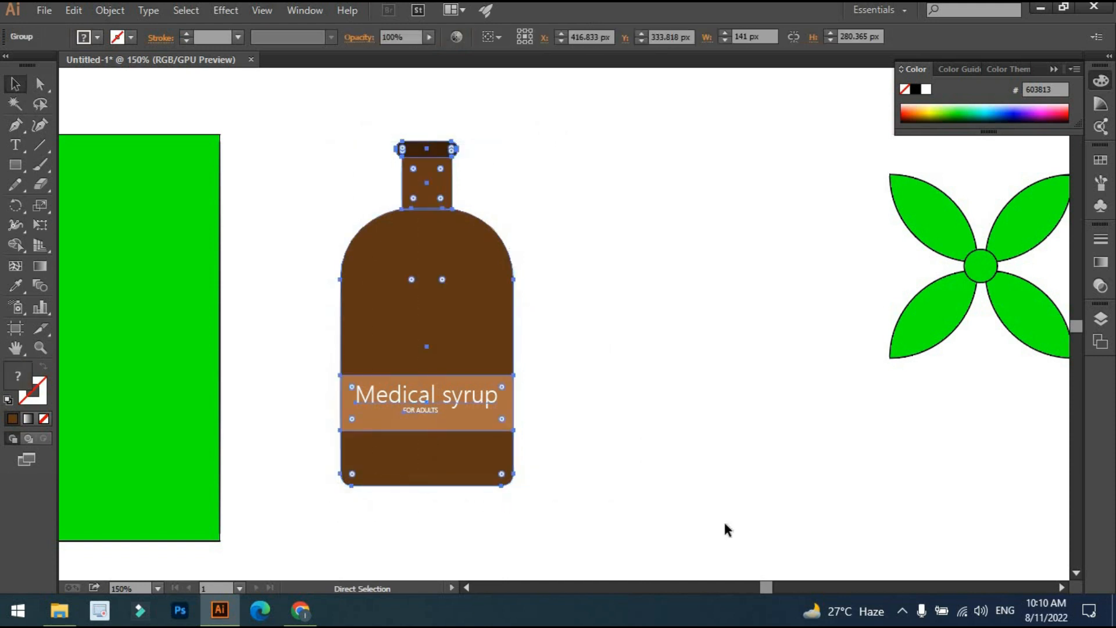
# Step: Move the grouped bottle across the artboard so that it sits beside the green flower
pyautogui.click(657, 365)
pyautogui.scroll(-2, 651, 357)
pyautogui.scroll(1, 644, 351)
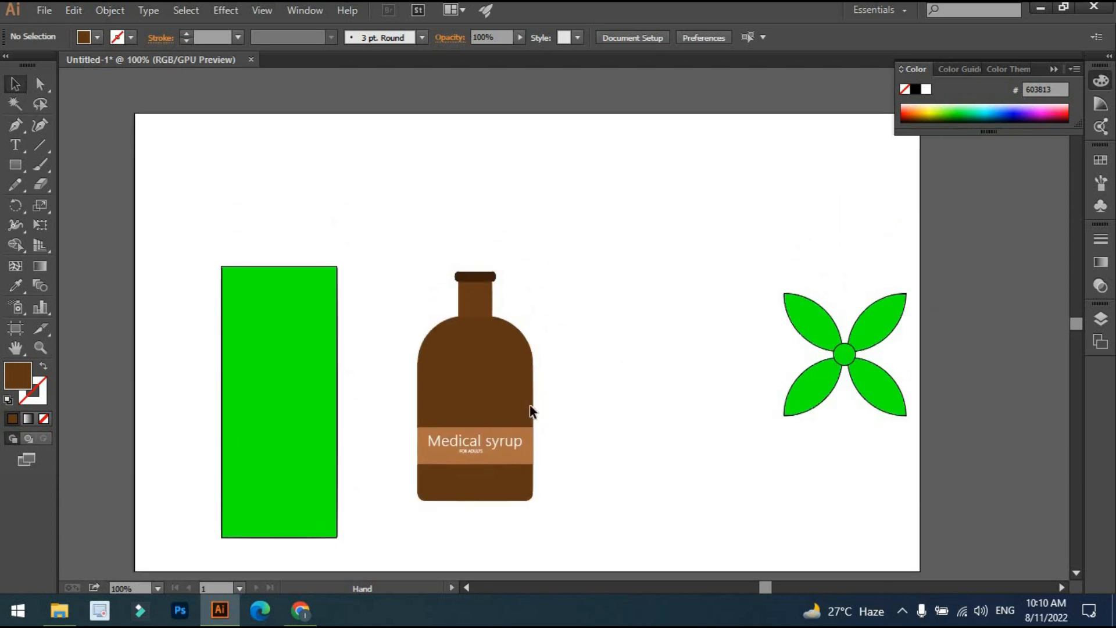
pyautogui.moveTo(490, 399); pyautogui.dragTo(698, 350)
pyautogui.moveTo(745, 489); pyautogui.dragTo(756, 466)
pyautogui.click(464, 390)
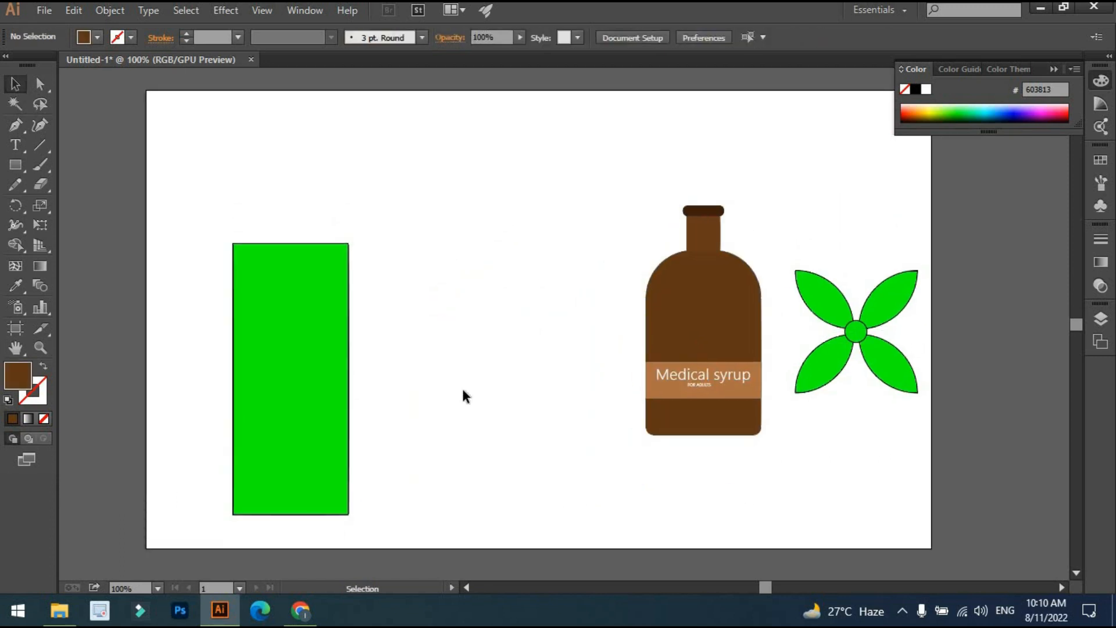
# Step: Delete the tall green rectangle and draw a green square about 247 px wide in its place
pyautogui.click(333, 358)
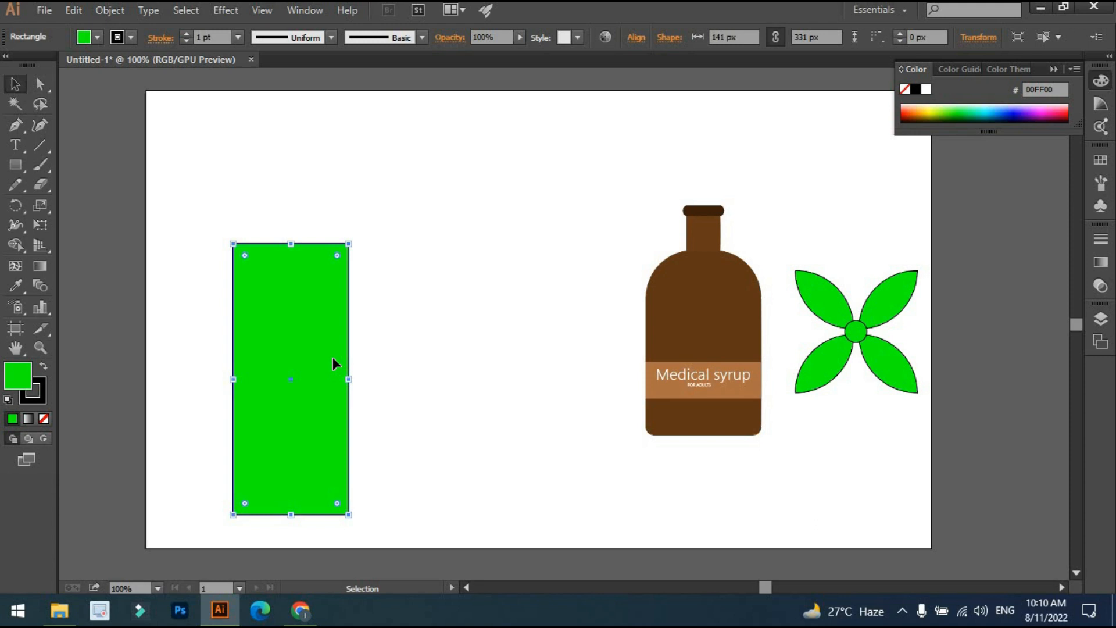
pyautogui.press('Delete')
pyautogui.click(16, 166)
pyautogui.moveTo(216, 191); pyautogui.dragTo(404, 395)
# Step: Move the green square into the empty area beside the bottle
pyautogui.click(16, 84)
pyautogui.click(429, 308)
pyautogui.moveTo(429, 306); pyautogui.dragTo(463, 315)
pyautogui.click(523, 304)
pyautogui.moveTo(499, 300)
pyautogui.mouseDown()
pyautogui.moveTo(437, 288)
pyautogui.moveTo(514, 308)
pyautogui.mouseUp()
pyautogui.click(522, 287)
pyautogui.click(523, 293)
pyautogui.click(566, 292)
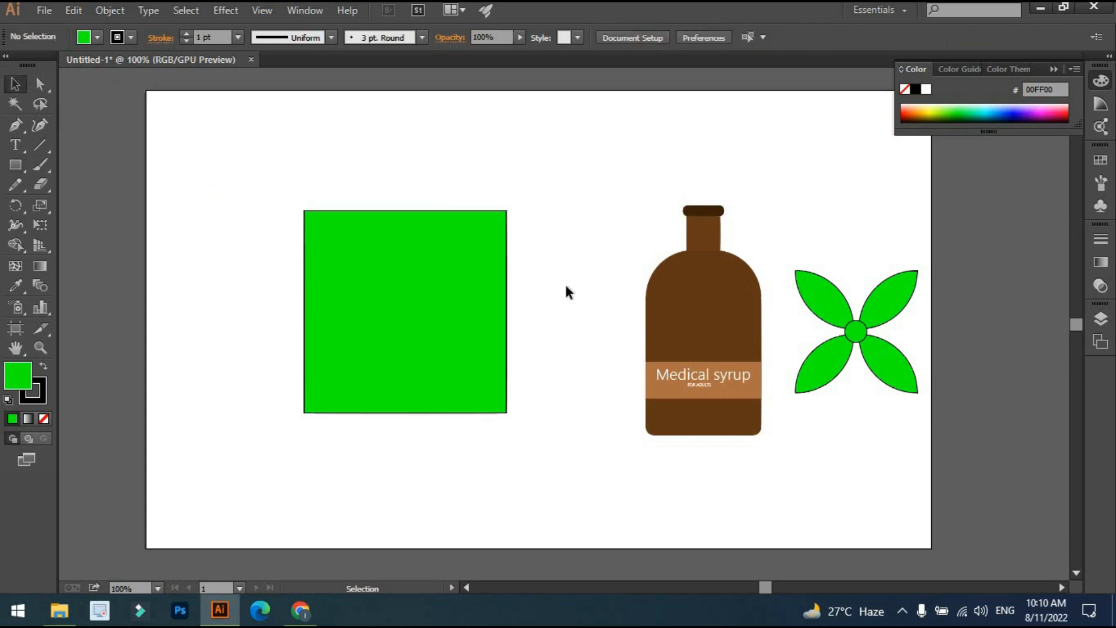
# Step: Fill the square with blue (0000FF) and remove its outline
pyautogui.click(463, 296)
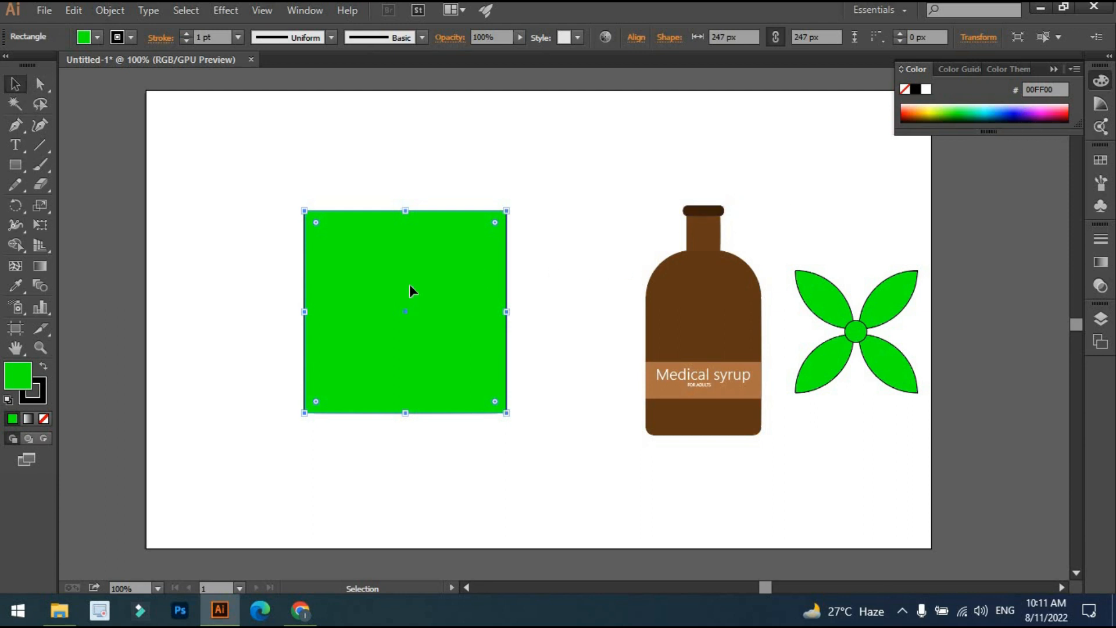
pyautogui.click(97, 37)
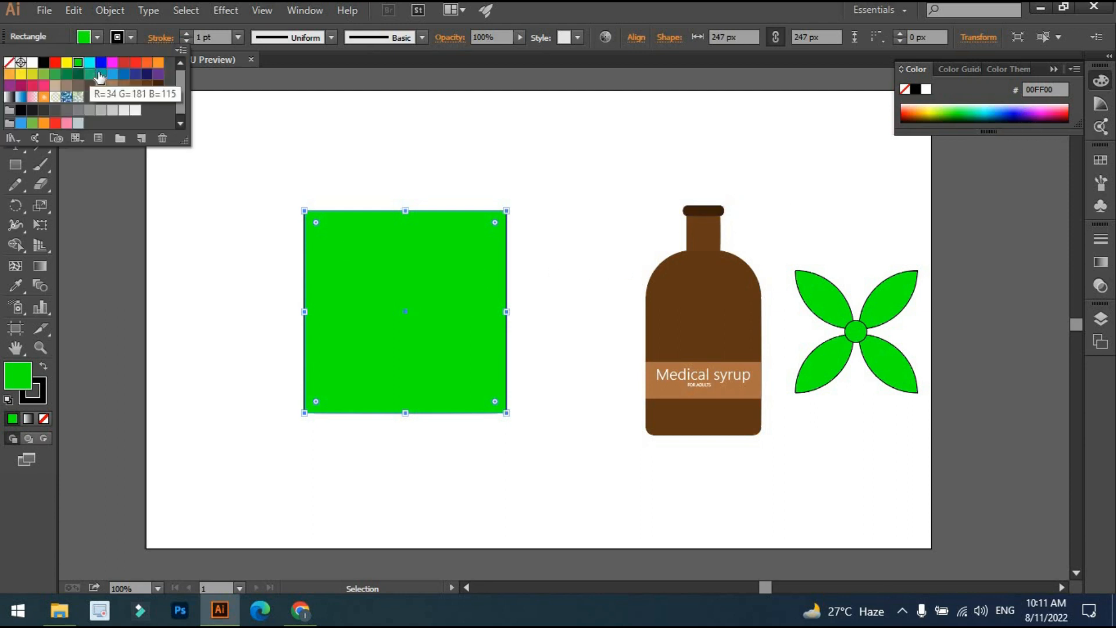
pyautogui.click(145, 74)
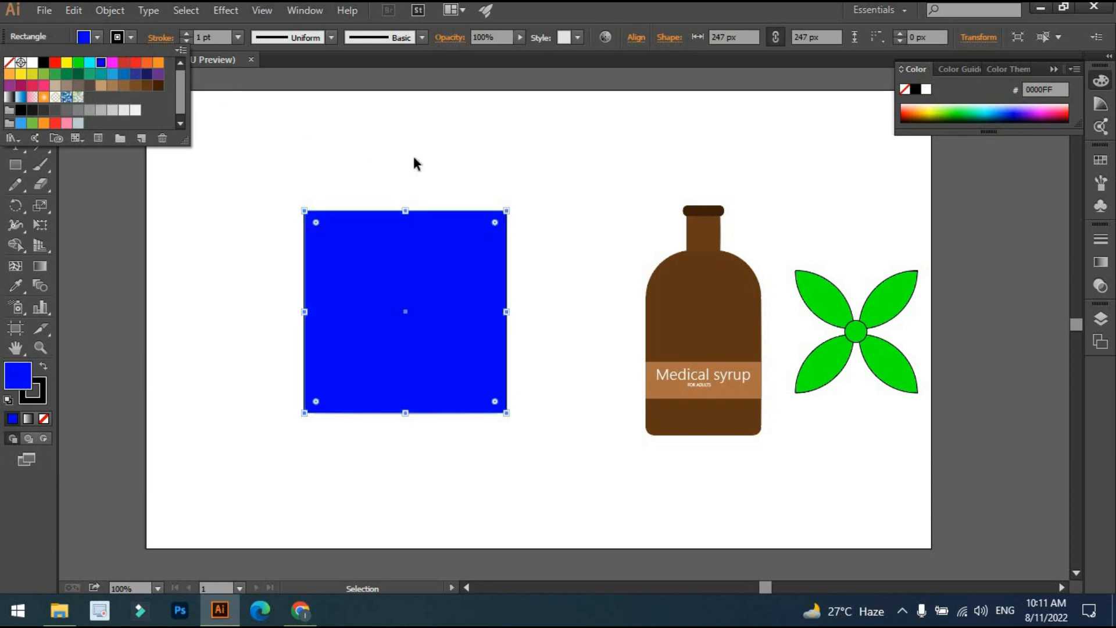
pyautogui.click(535, 285)
pyautogui.click(406, 336)
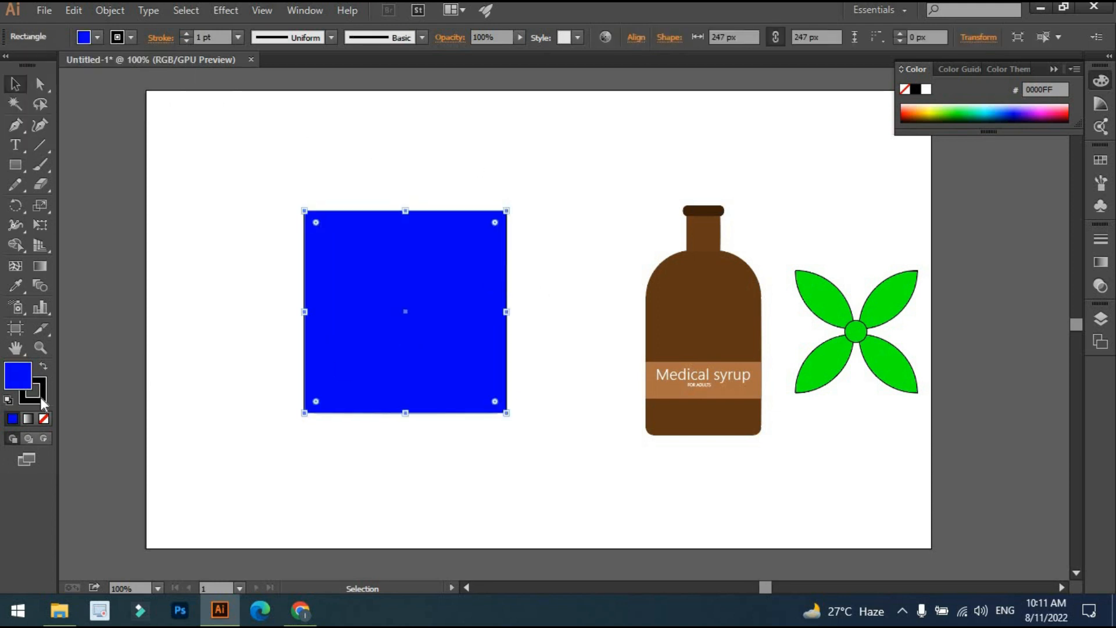
pyautogui.click(43, 393)
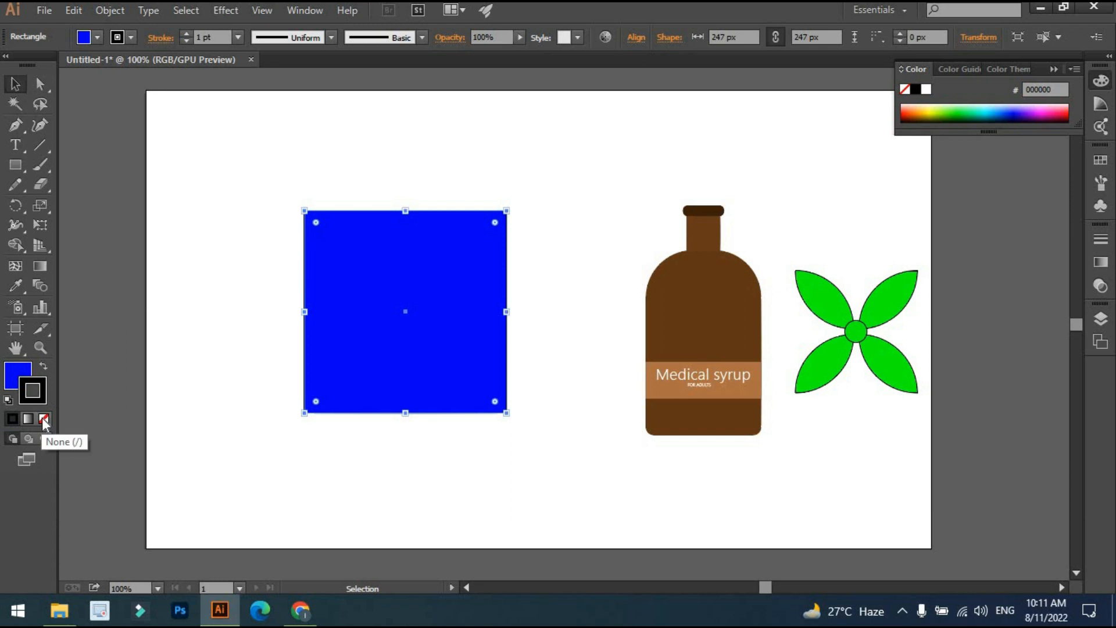
pyautogui.click(44, 419)
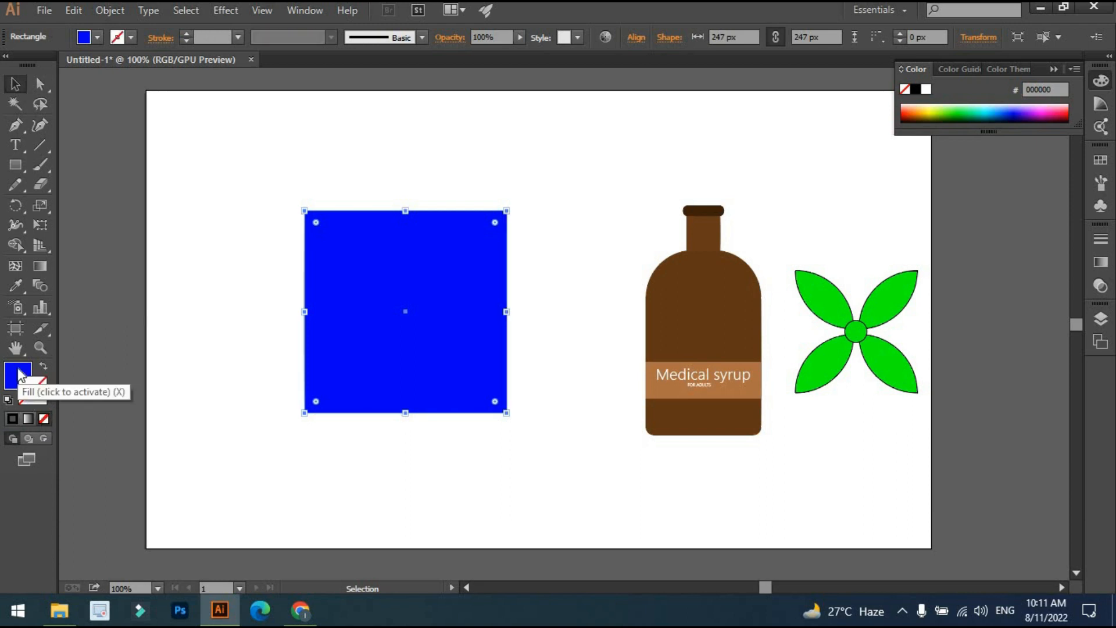
pyautogui.click(18, 372)
pyautogui.click(538, 291)
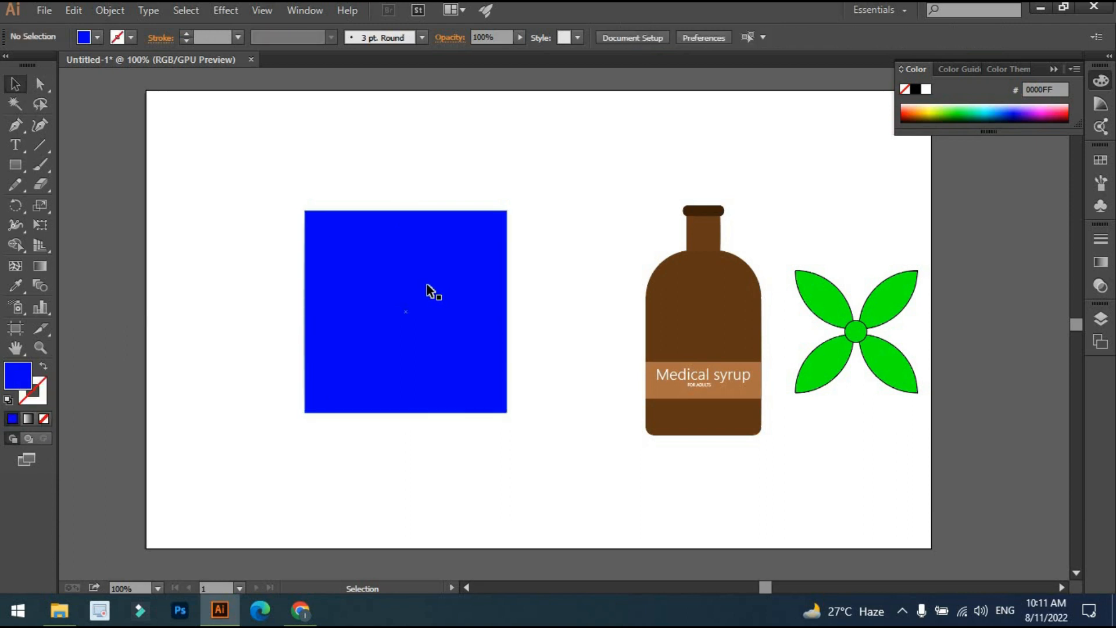
pyautogui.click(445, 291)
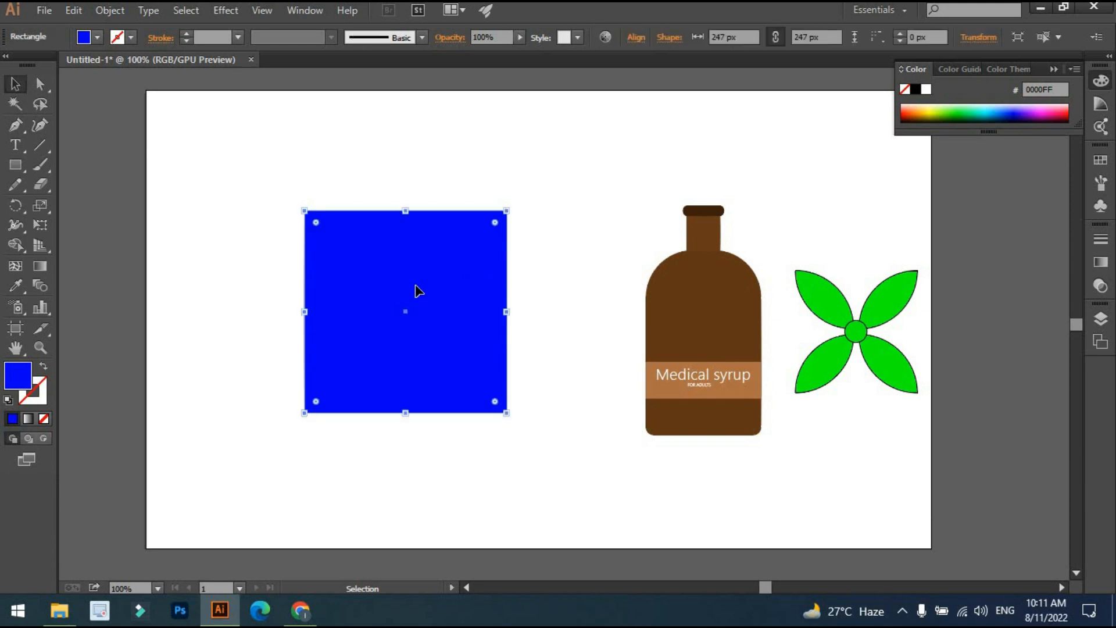
pyautogui.click(557, 285)
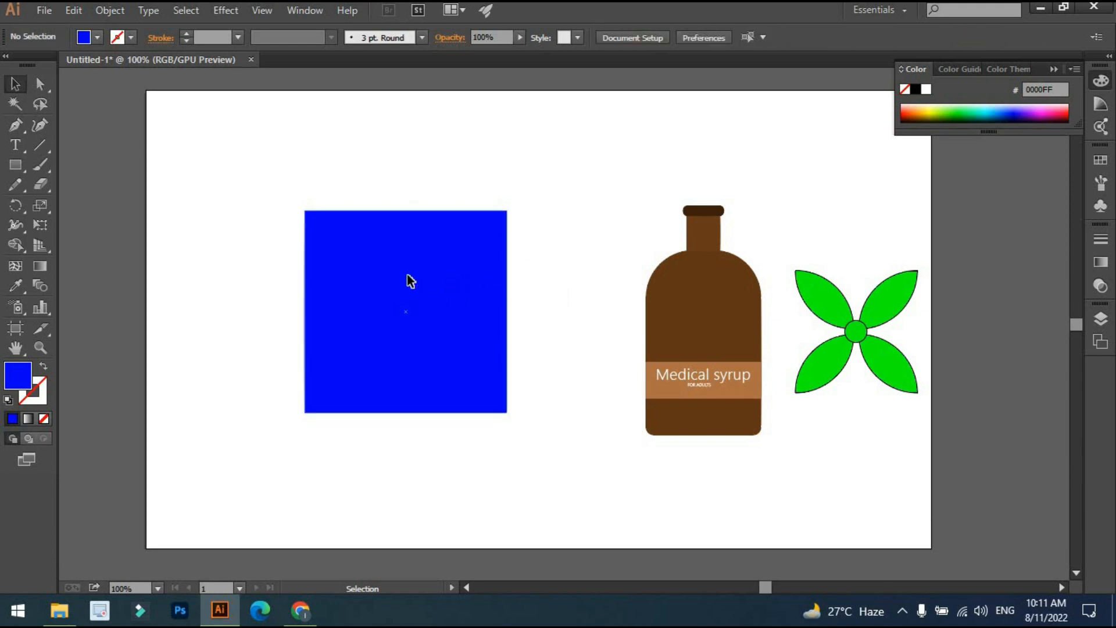
# Step: Round all corners of the blue square to a 123.5 px radius, turning it into a circle
pyautogui.click(410, 281)
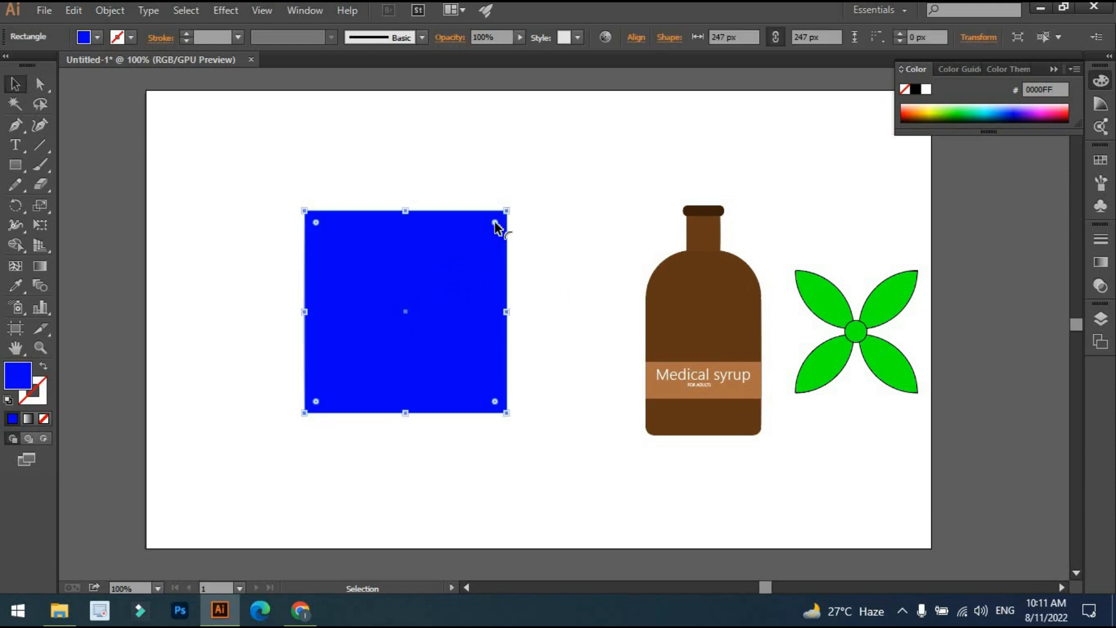
pyautogui.moveTo(495, 222); pyautogui.dragTo(391, 329)
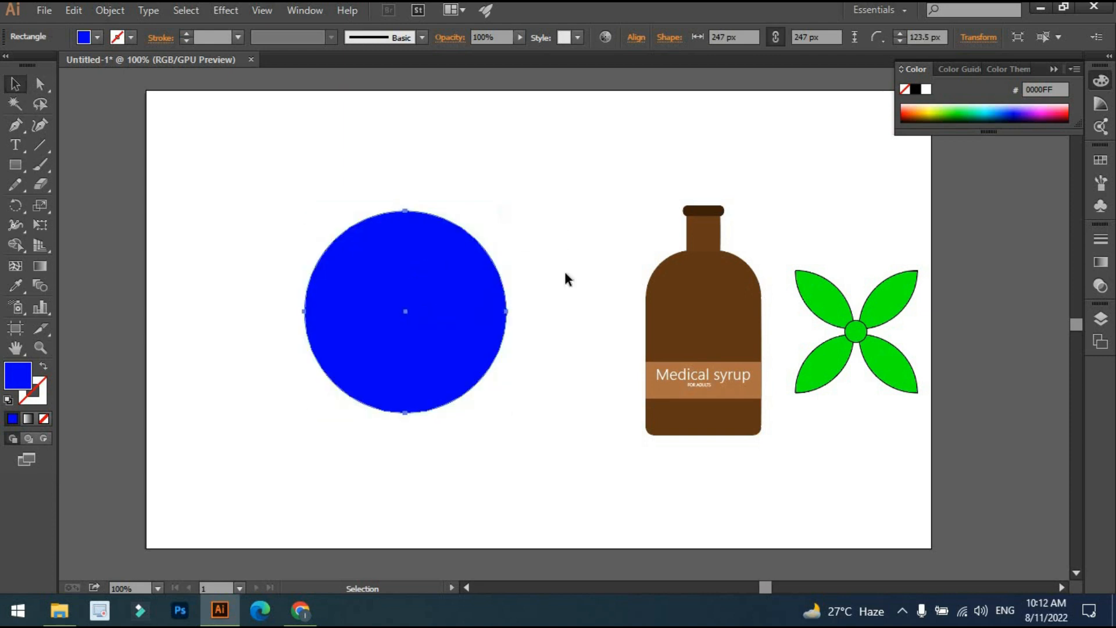
pyautogui.click(567, 280)
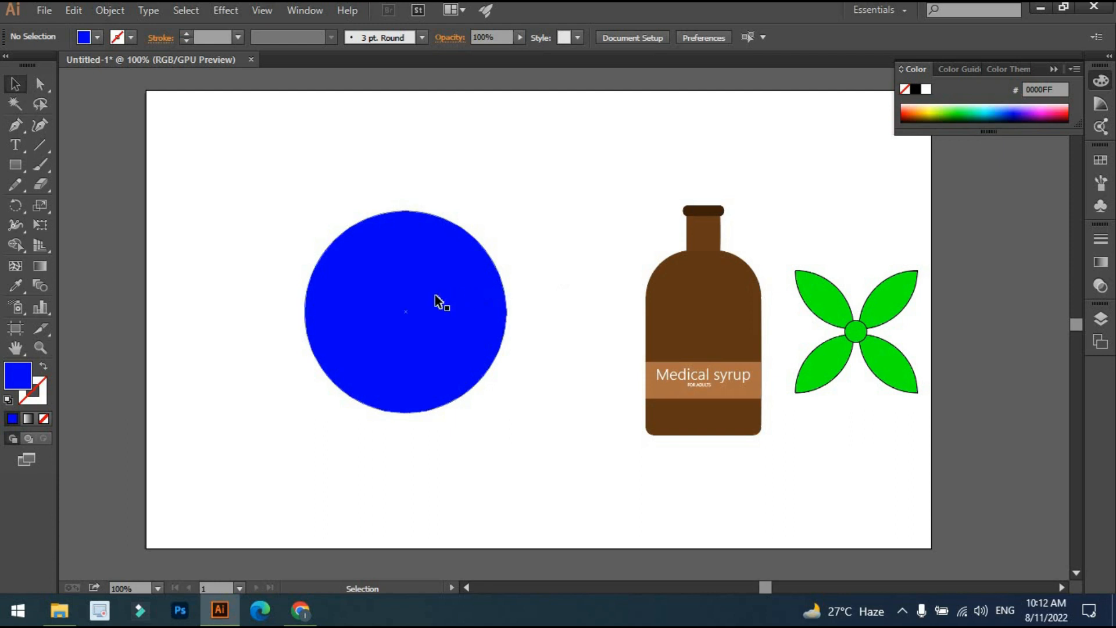
# Step: Remove the corner rounding from the blue shape to make it a square again
pyautogui.click(419, 311)
pyautogui.hotkey('ctrl', '+')
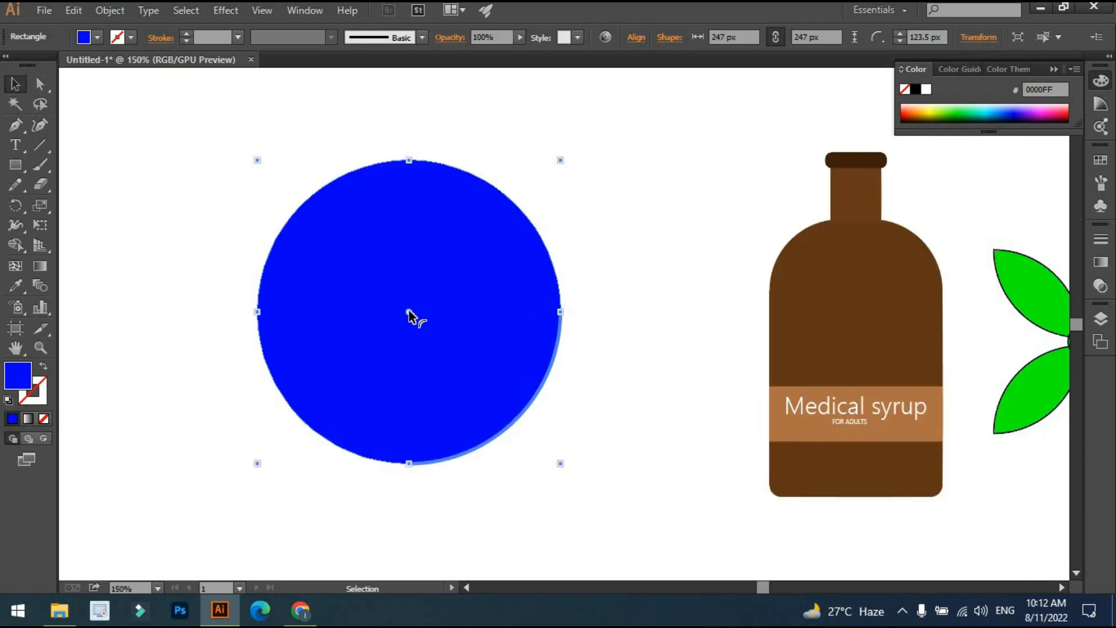
pyautogui.moveTo(410, 311); pyautogui.dragTo(551, 454)
pyautogui.click(682, 320)
# Step: Move the bottle and the flower closer to the blue square so the three objects stand in a row
pyautogui.scroll(-2, 683, 321)
pyautogui.moveTo(626, 308); pyautogui.dragTo(389, 274)
pyautogui.scroll(1, 477, 243)
pyautogui.moveTo(682, 306); pyautogui.dragTo(547, 268)
pyautogui.moveTo(842, 338); pyautogui.dragTo(738, 317)
pyautogui.click(894, 320)
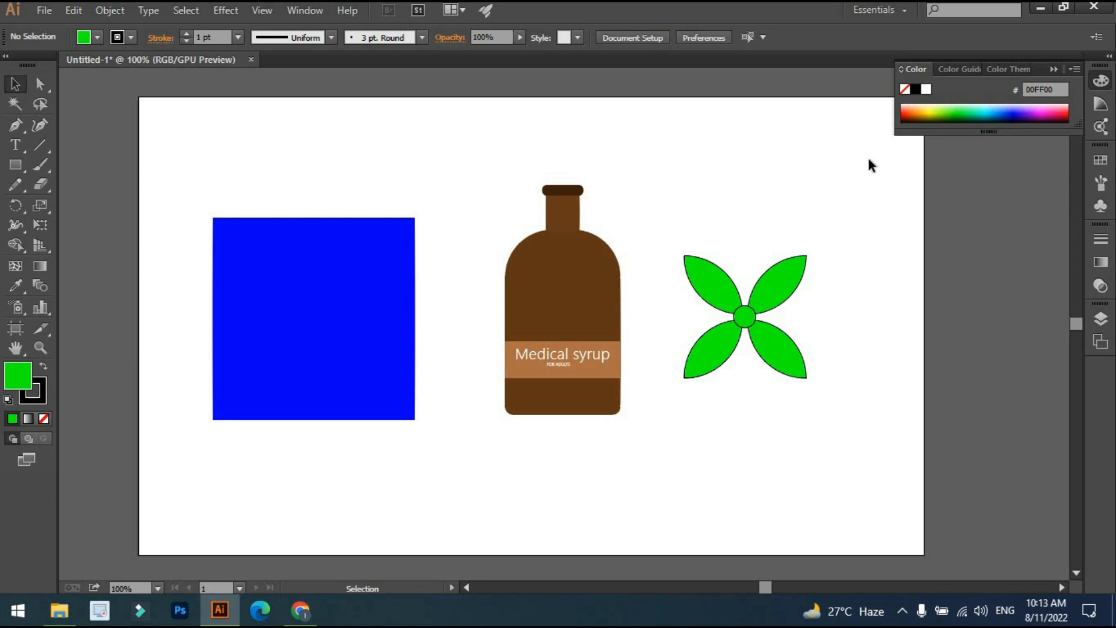
# Step: Select the blue square, bottle and flower, and group them together
pyautogui.moveTo(829, 236); pyautogui.dragTo(316, 421)
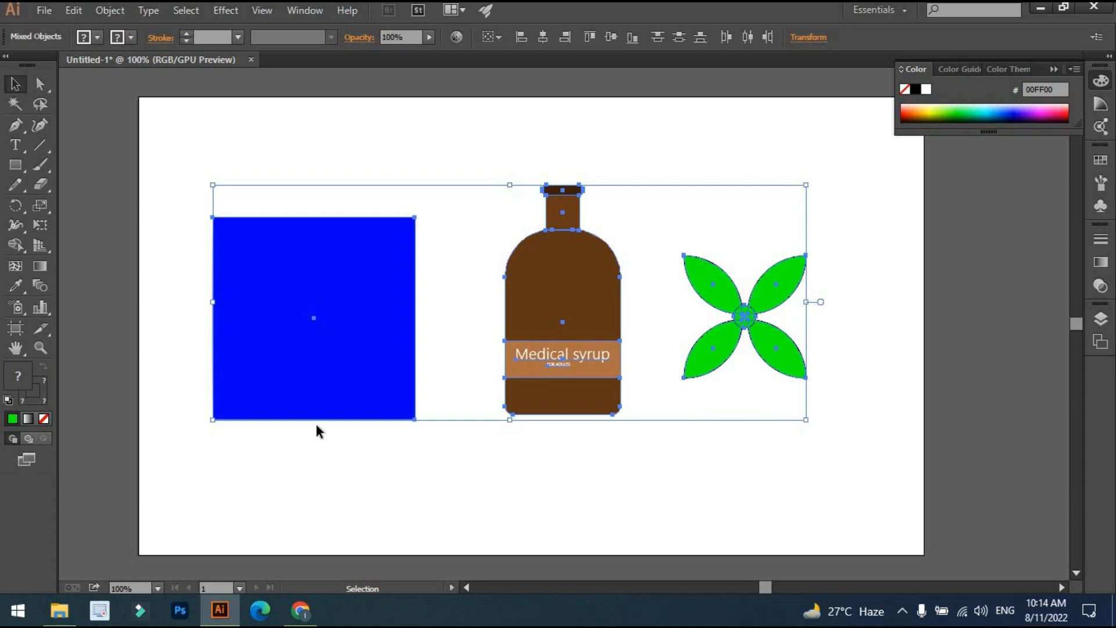
pyautogui.press('a')
pyautogui.hotkey('ctrl', 'g')
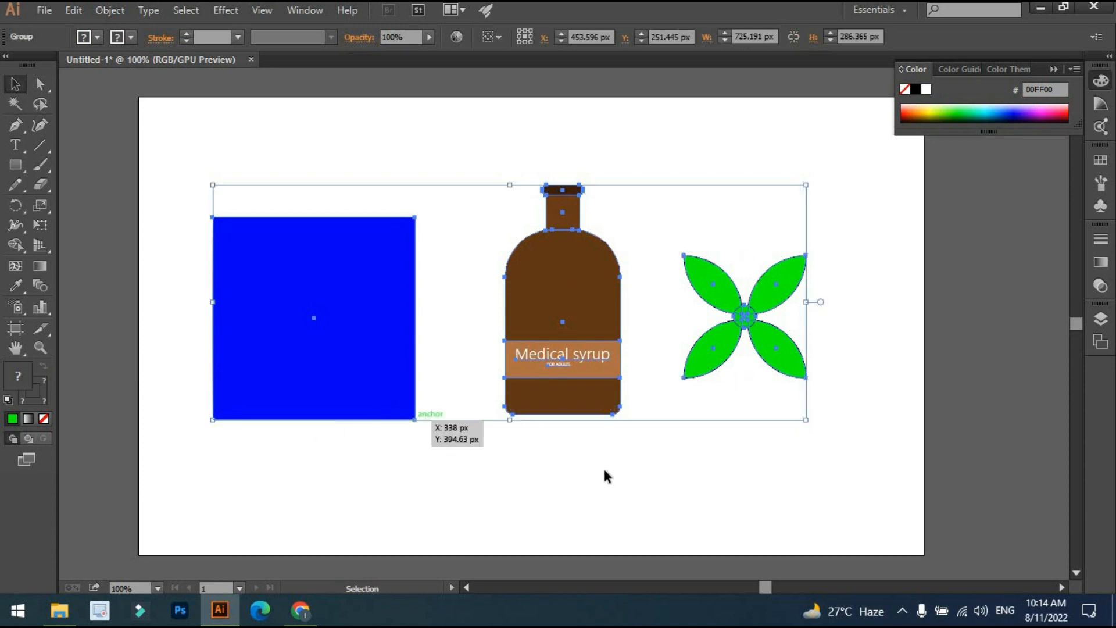
pyautogui.click(604, 470)
# Step: Move the combined group upward on the artboard as a trial and undo the move
pyautogui.moveTo(576, 330); pyautogui.dragTo(581, 276)
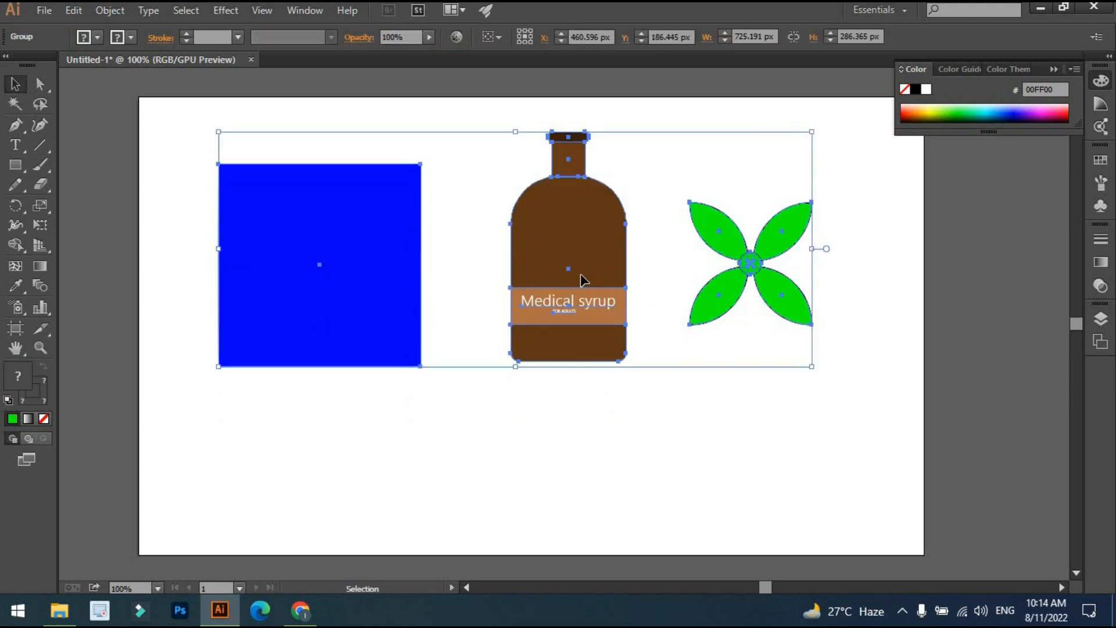
pyautogui.press('ctrl')
pyautogui.hotkey('ctrl', 'z')
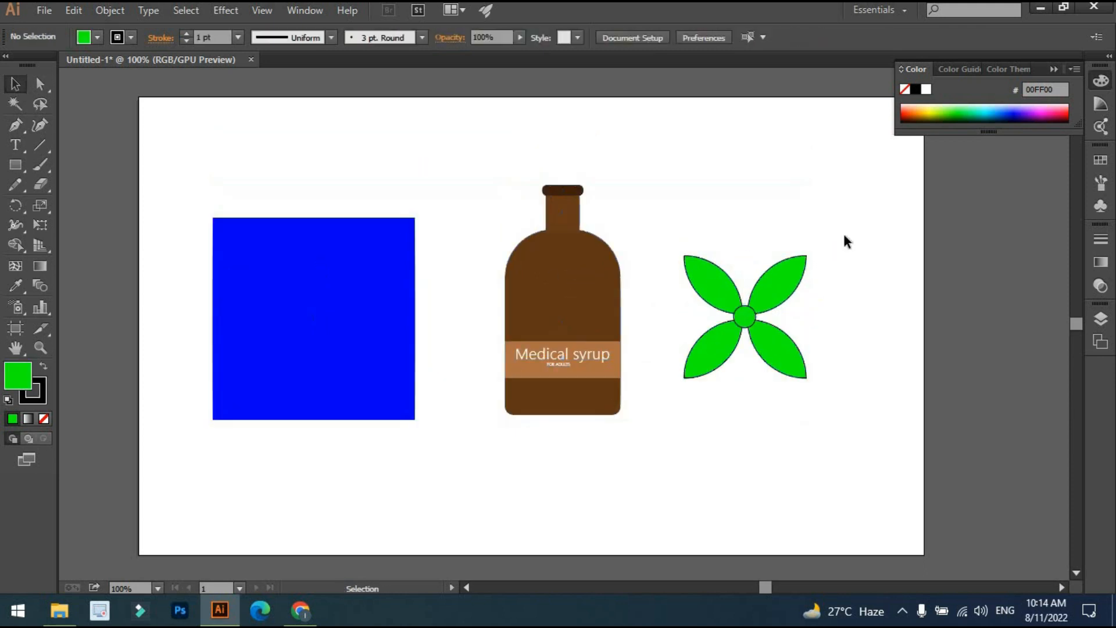
# Step: Ungroup the blue square, bottle and flower
pyautogui.click(797, 289)
pyautogui.hotkey('ctrl', 'shift', 'g')
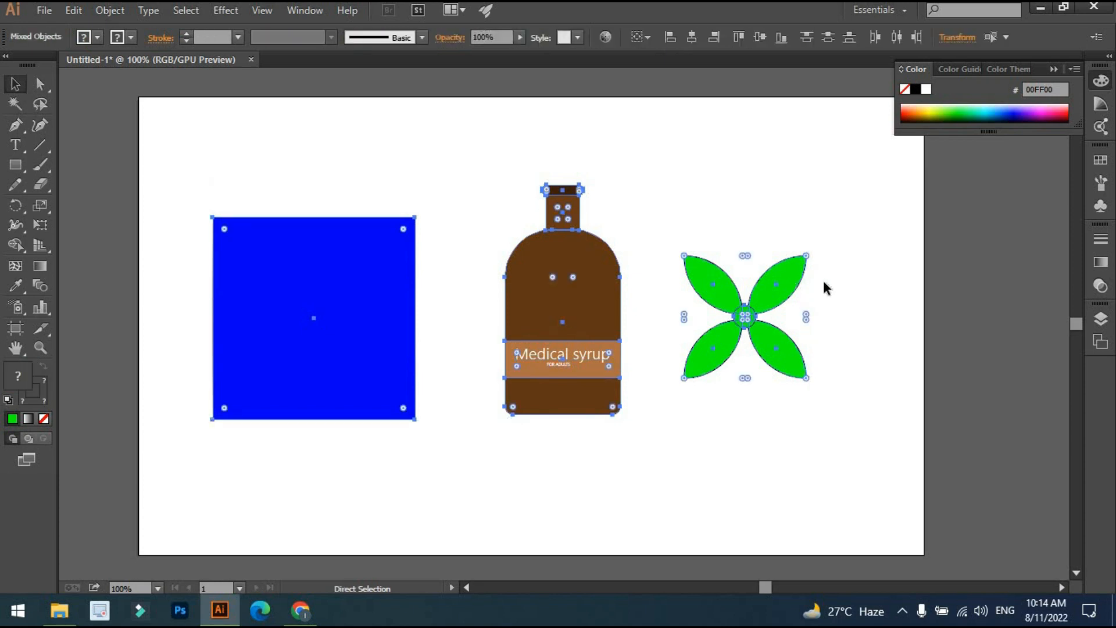
pyautogui.click(785, 277)
pyautogui.click(660, 261)
pyautogui.click(604, 291)
pyautogui.click(785, 213)
# Step: Select everything on the artboard and group the blue square, bottle and flower again
pyautogui.press('a')
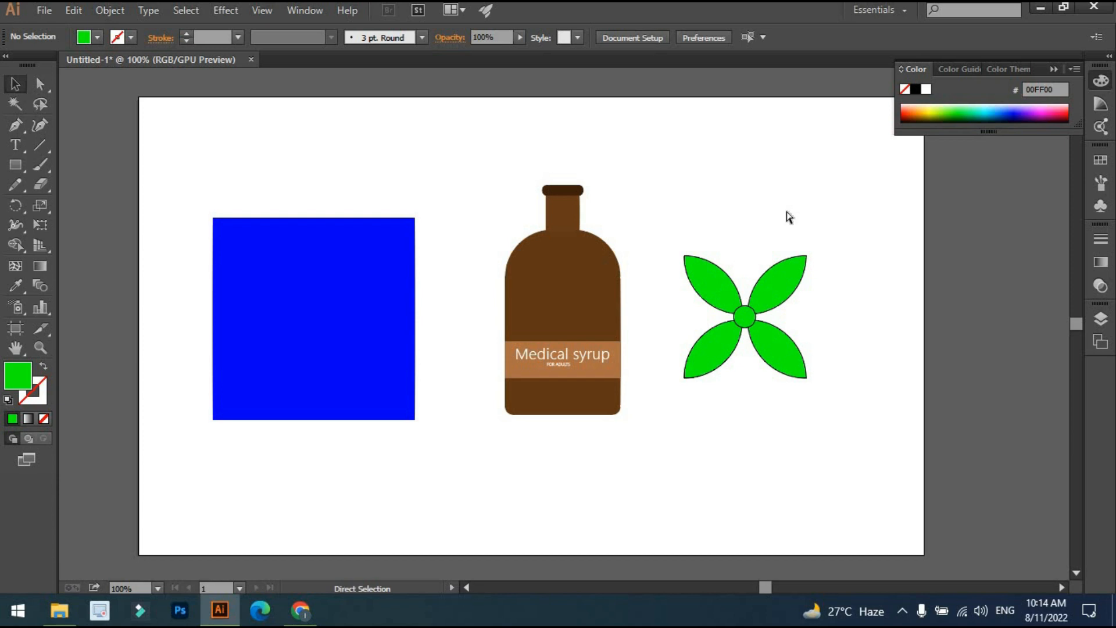
pyautogui.hotkey('ctrl', 'a')
pyautogui.press('v')
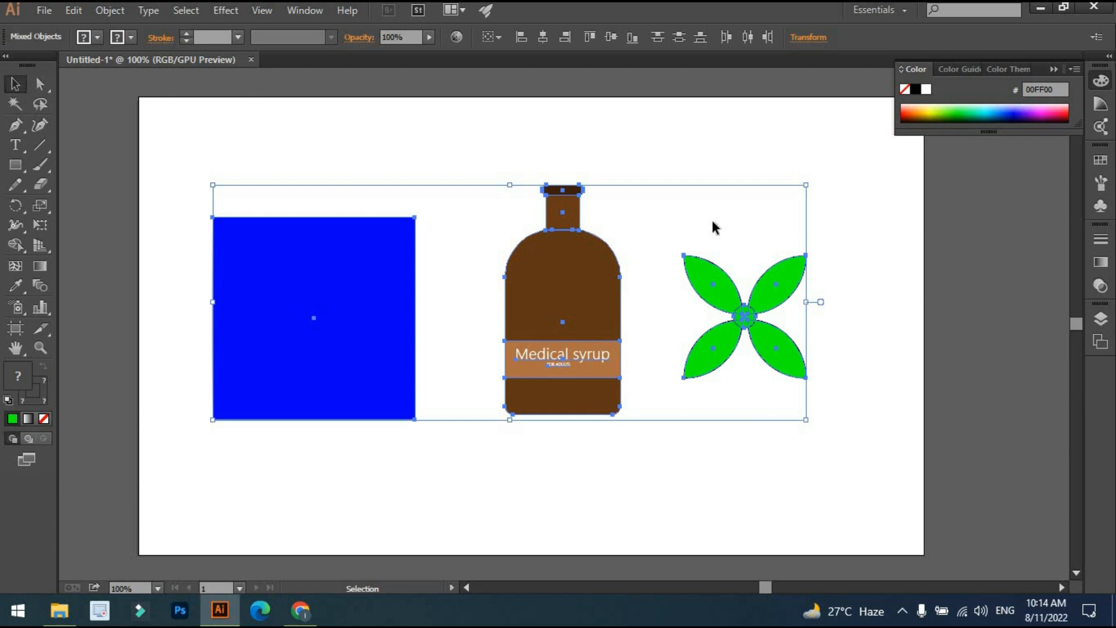
pyautogui.press('a')
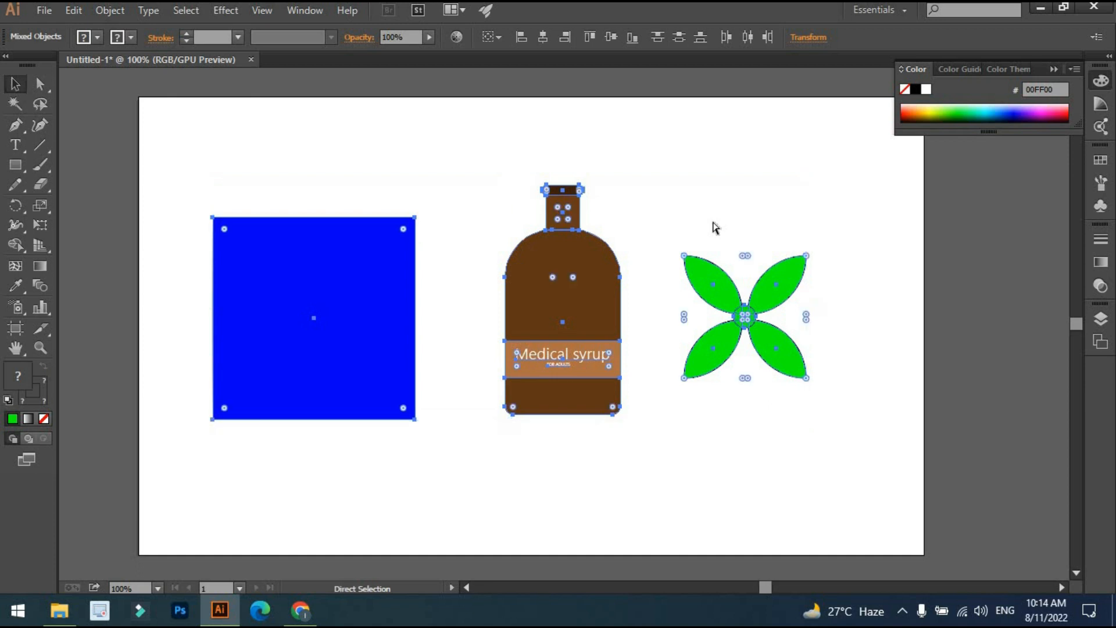
pyautogui.press('v')
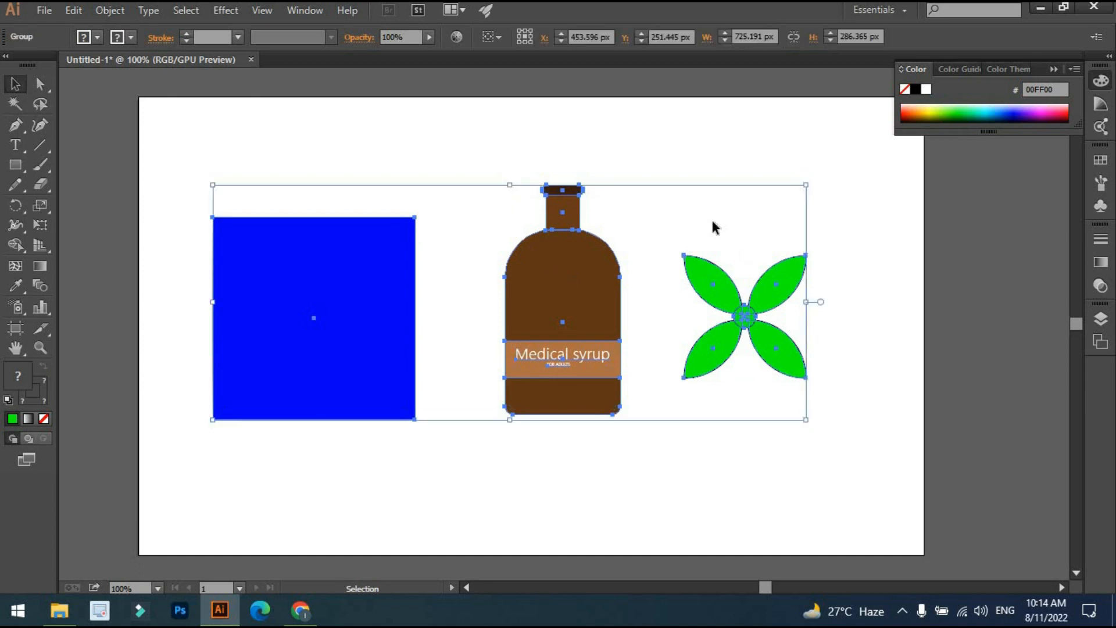
pyautogui.click(630, 226)
# Step: Move the grouped square, bottle and flower as one object to about X 464.6 px, Y 256.4 px
pyautogui.moveTo(574, 256); pyautogui.dragTo(564, 313)
pyautogui.click(645, 234)
pyautogui.moveTo(594, 363); pyautogui.dragTo(615, 310)
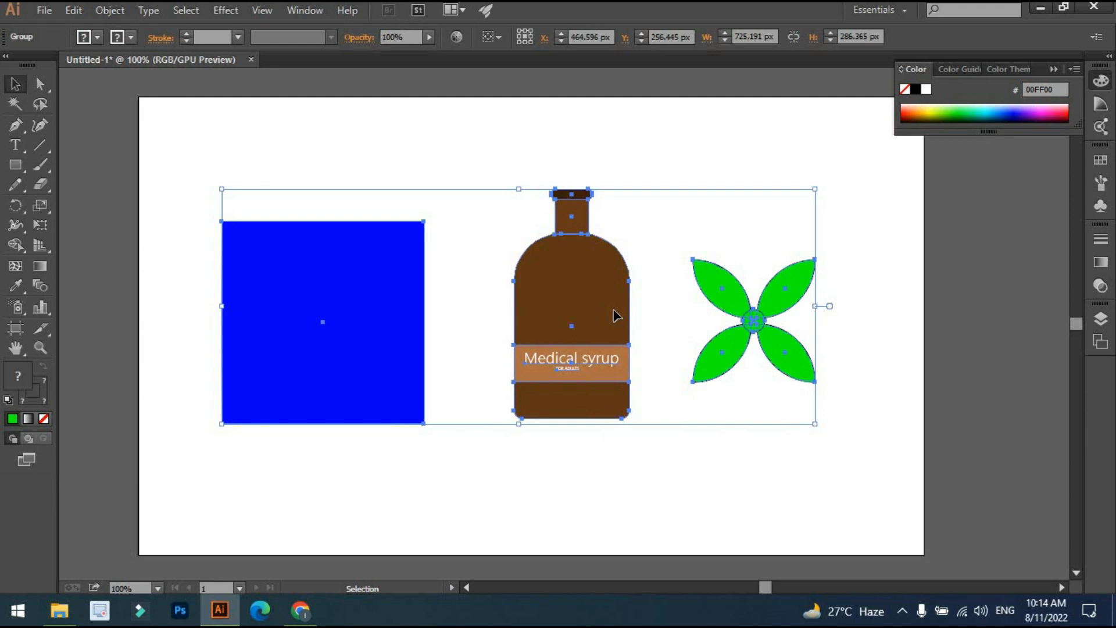